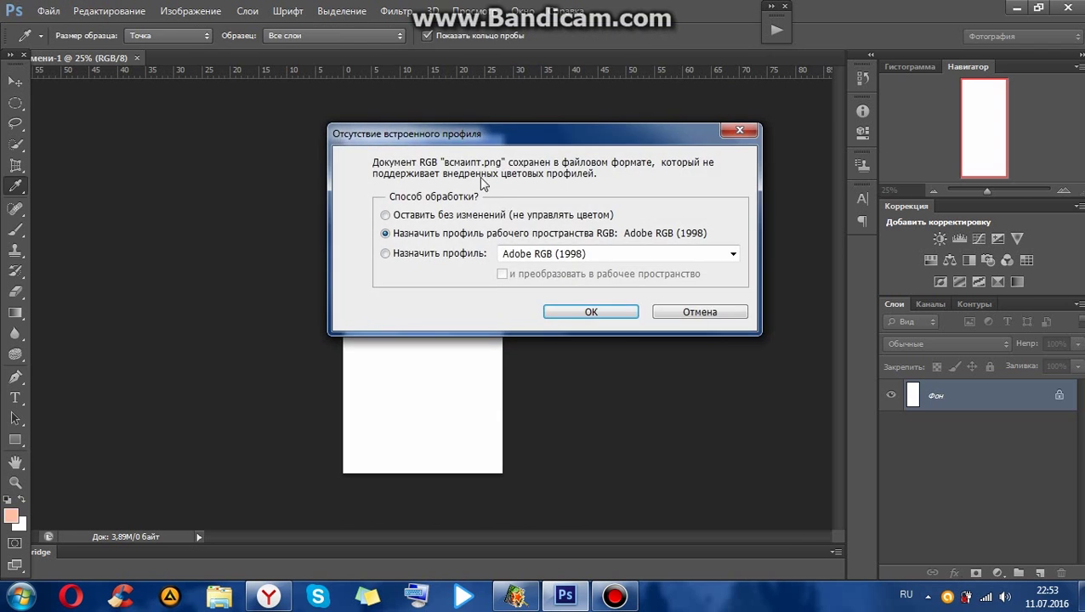
Open всмаипт.png with the Adobe RGB (1998) working-space profile, and open deskto.jpg from the desktop
click(595, 311)
click(49, 10)
click(68, 45)
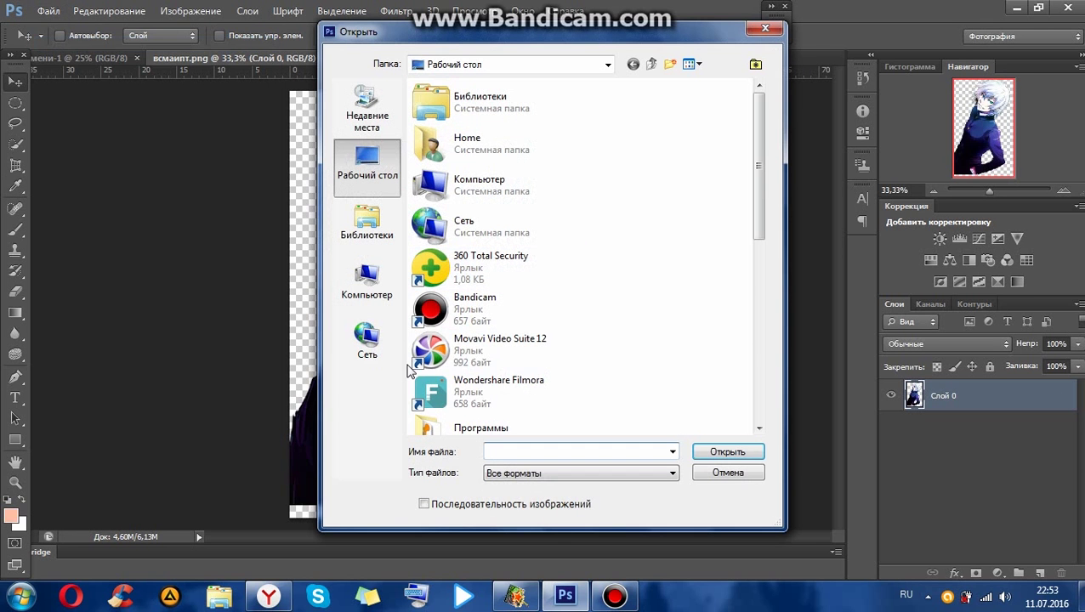
scroll(748, 290, down, 3)
double_click(480, 300)
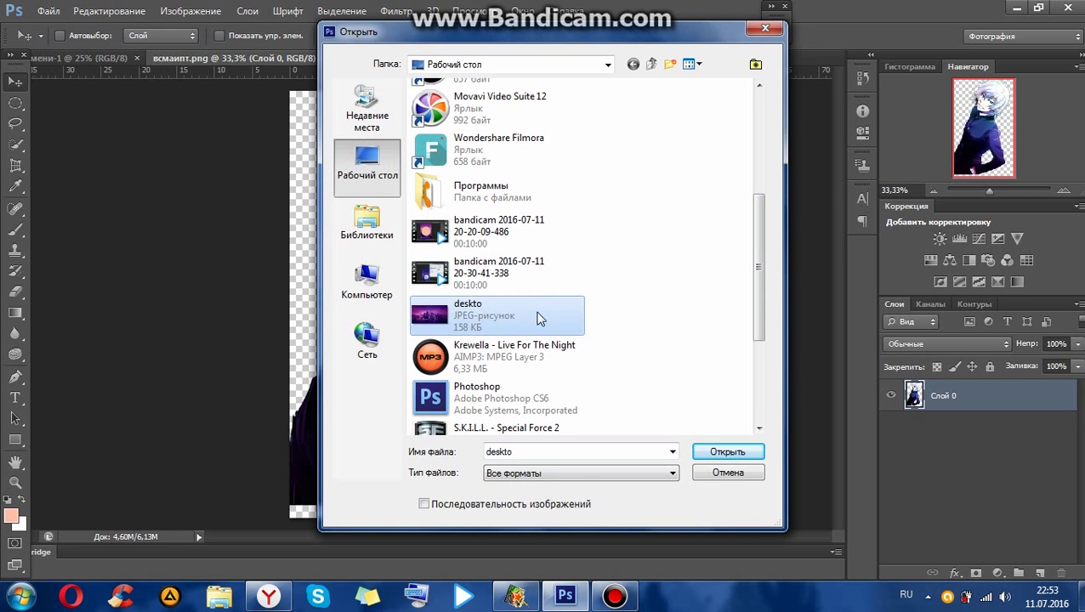
click(589, 300)
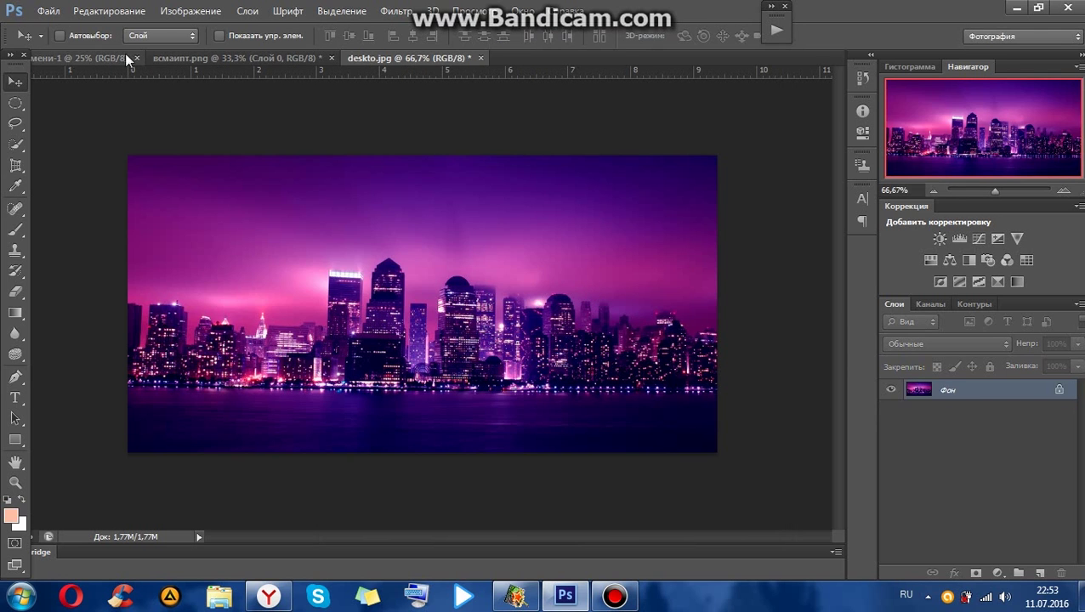
Unlock the background layer of the city skyline image and move the skyline into the blank Без имени-1 document
double_click(948, 390)
click(702, 188)
drag(594, 315, 499, 366)
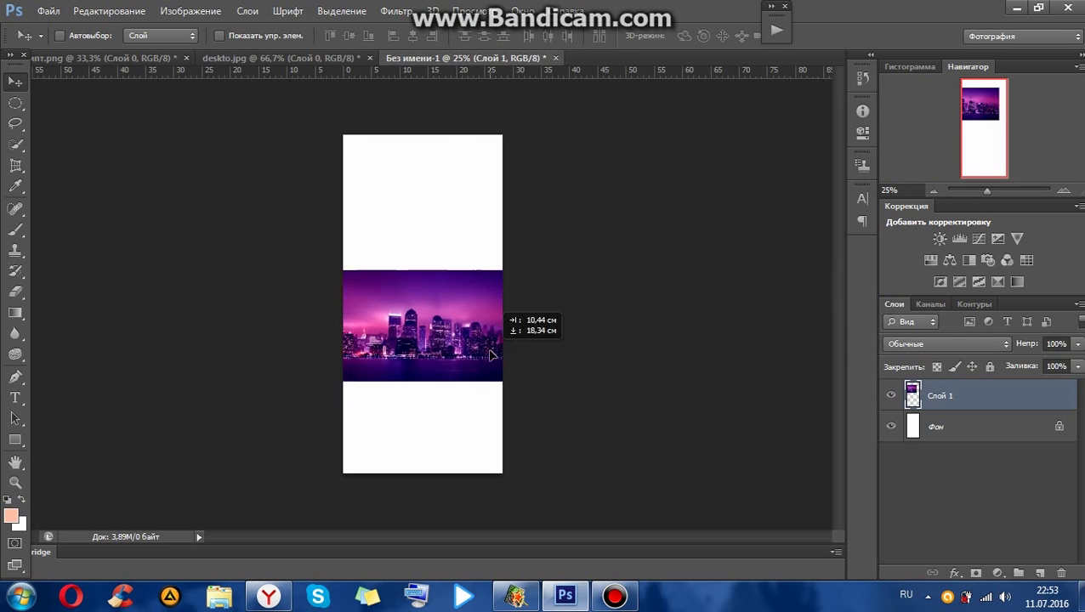
Scale the skyline layer up and reposition it so the tall buildings fill the entire canvas
key(ctrl+t)
drag(535, 272, 782, 145)
drag(274, 404, 97, 489)
key(Return)
drag(481, 357, 434, 410)
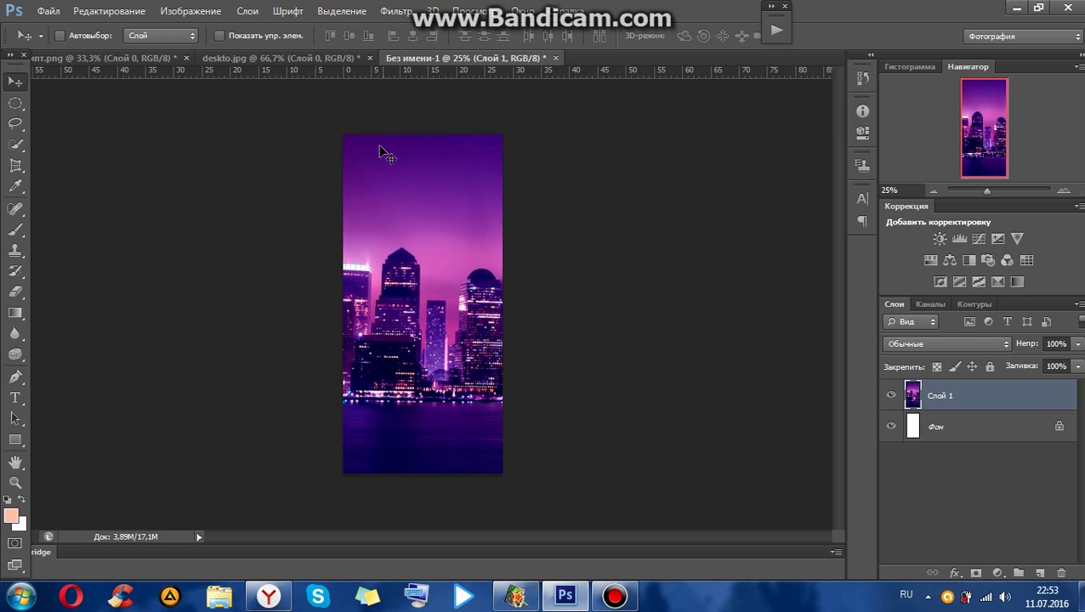
key(ctrl+t)
drag(440, 475, 440, 489)
drag(458, 415, 422, 402)
key(Return)
Close deskto.jpg and erase the character's body below the chest in всмаипт.png
click(276, 57)
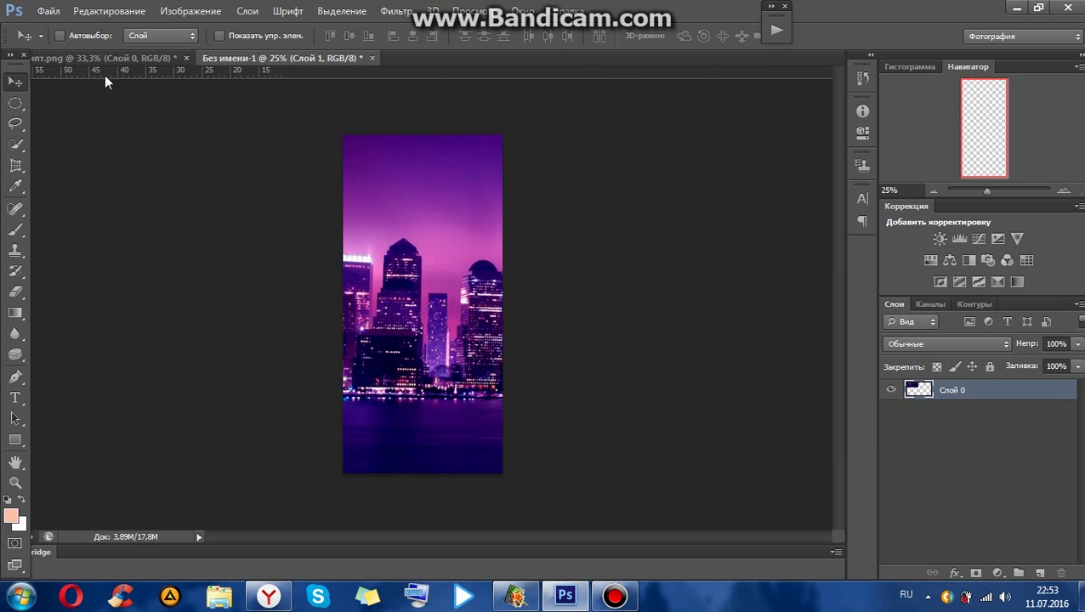
mouse_move(433, 286)
mouse_down()
mouse_move(417, 305)
mouse_move(426, 286)
mouse_up()
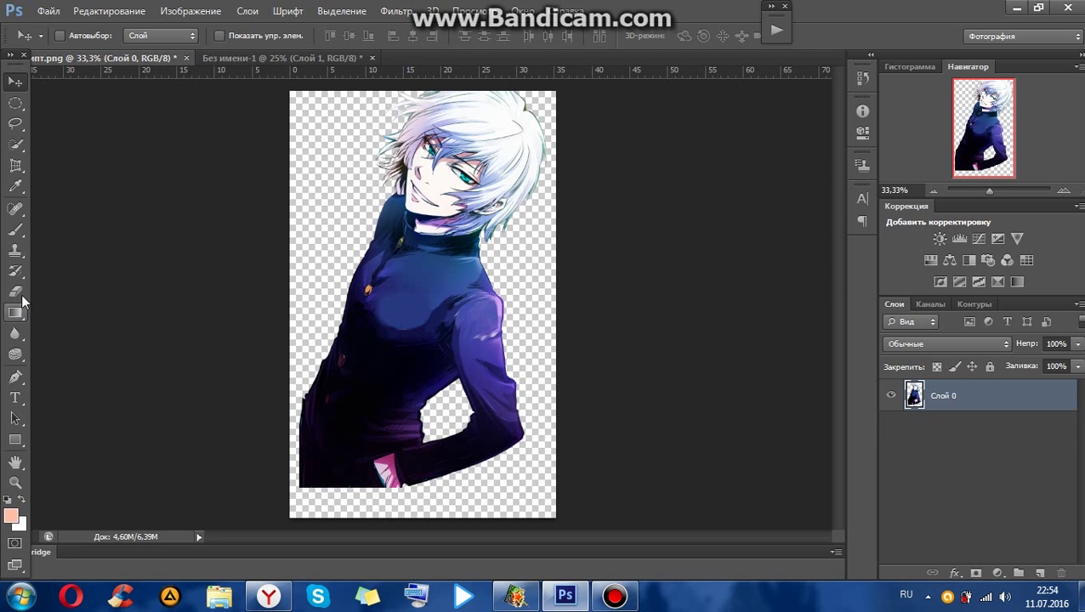
click(17, 292)
mouse_move(317, 291)
mouse_down()
mouse_move(622, 373)
mouse_move(374, 350)
mouse_move(323, 364)
mouse_move(465, 428)
mouse_move(300, 424)
mouse_move(439, 451)
mouse_move(308, 453)
mouse_up()
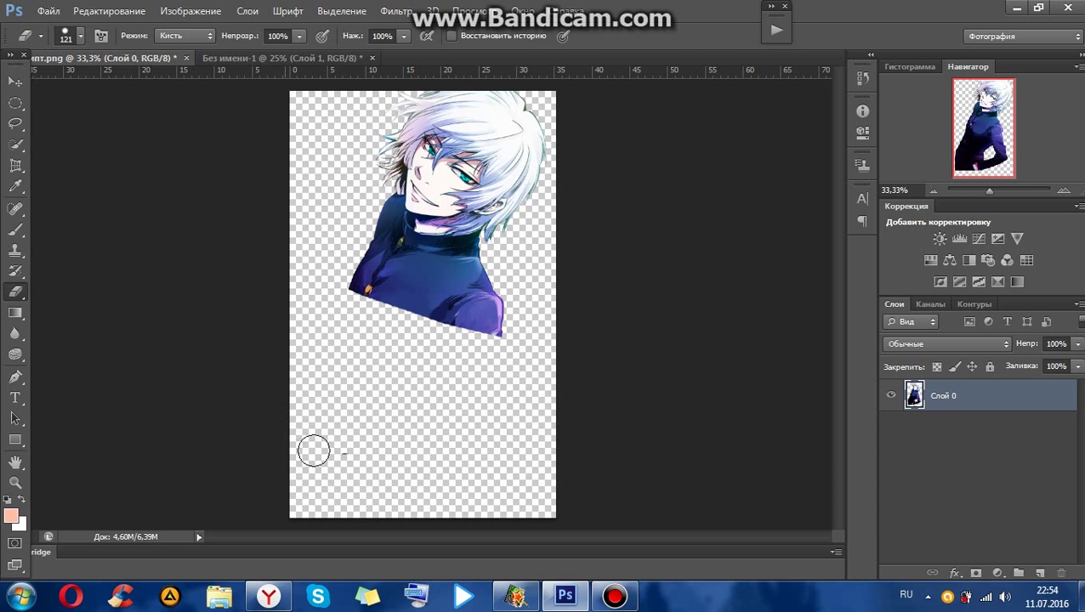
click(16, 82)
click(278, 59)
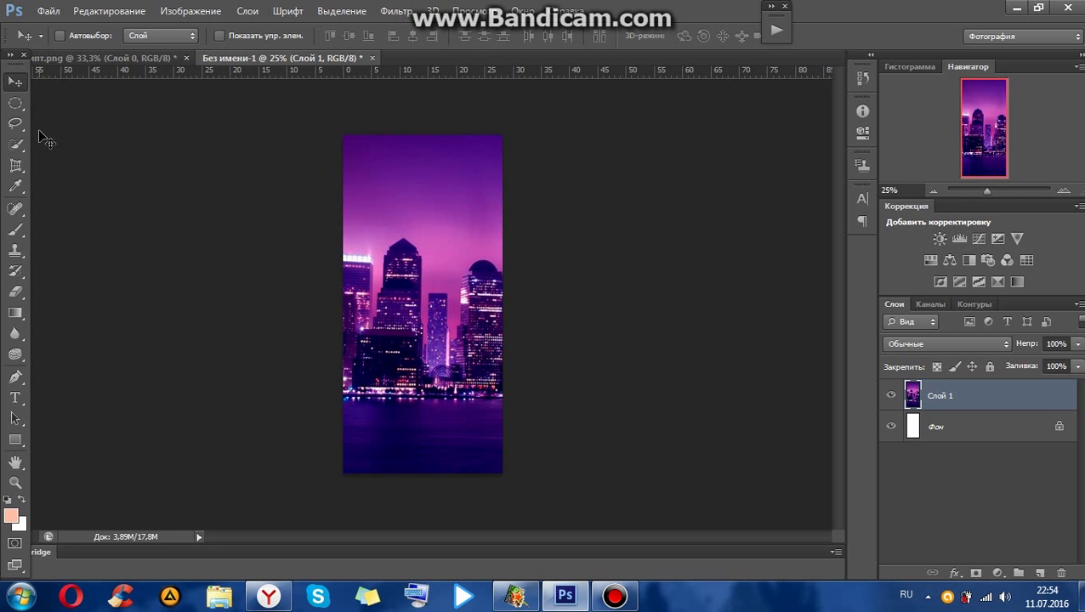
Draw a rectangle shape over the whole canvas of Без имени-1 and fill it with pure blue
click(15, 439)
drag(342, 132, 502, 474)
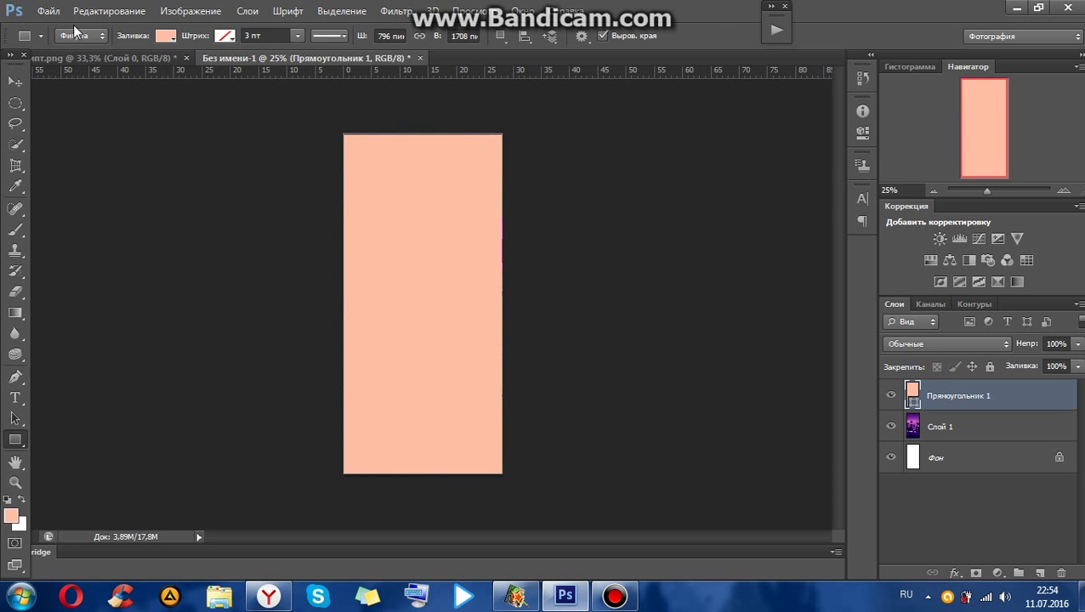
click(165, 37)
click(122, 127)
click(113, 127)
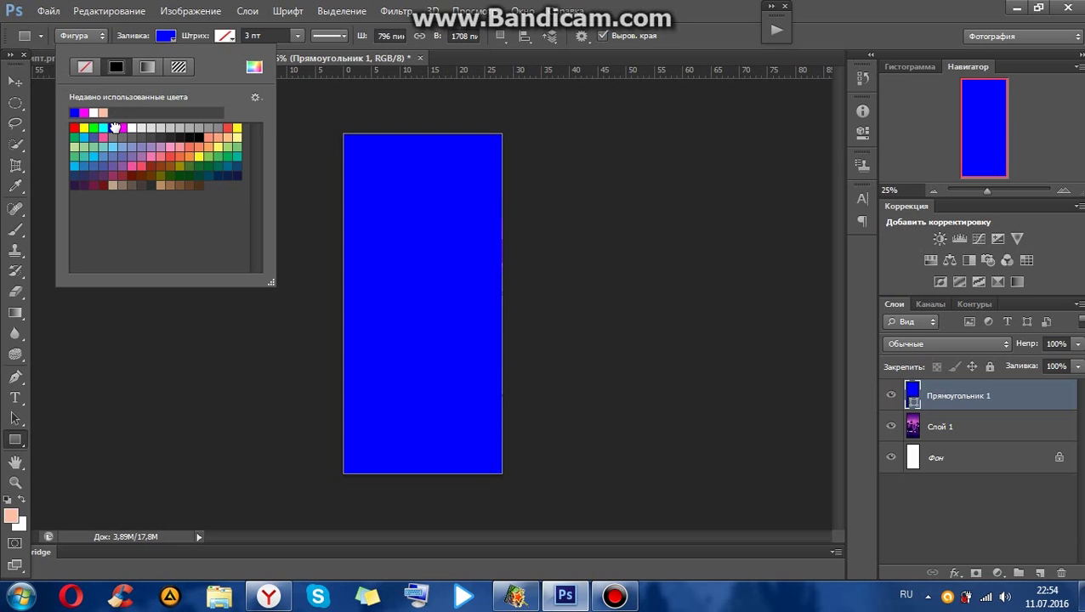
Set the blue rectangle's opacity to 45% and stretch it past all four canvas edges
click(16, 81)
drag(1077, 344, 1030, 363)
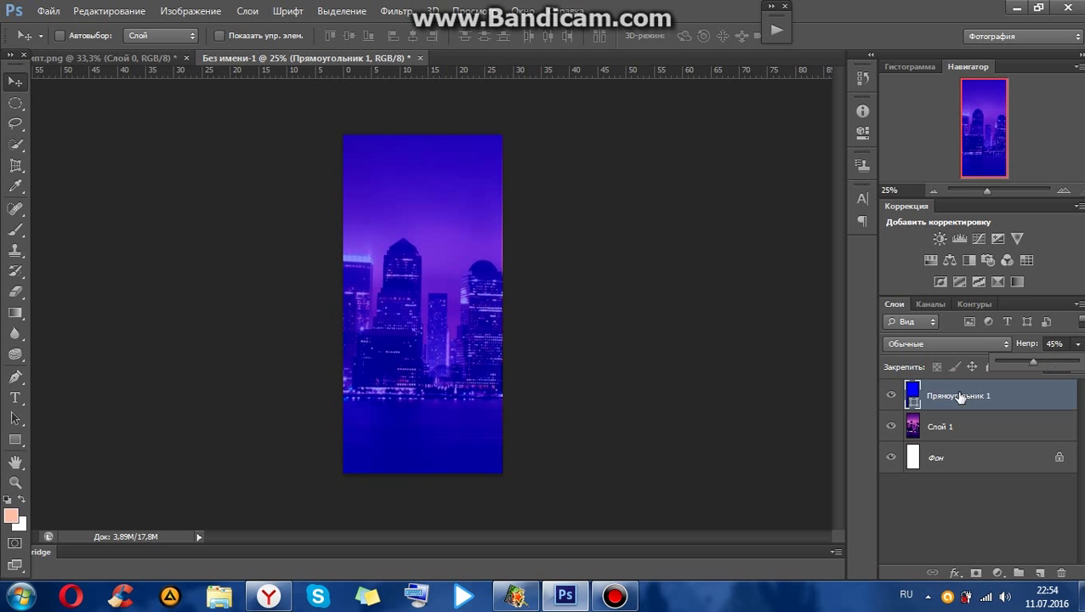
key(ctrl+t)
drag(501, 303, 543, 303)
drag(343, 304, 264, 304)
drag(404, 473, 404, 495)
drag(405, 133, 405, 106)
drag(264, 300, 304, 300)
key(Return)
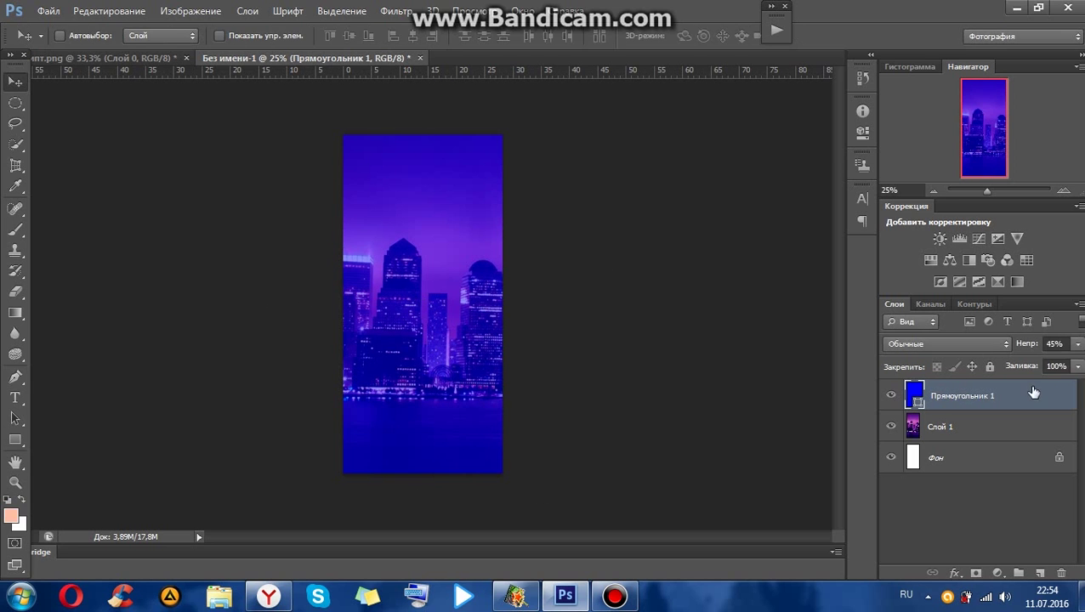
Change the rectangle's fill colour to a slightly softer blue
double_click(914, 396)
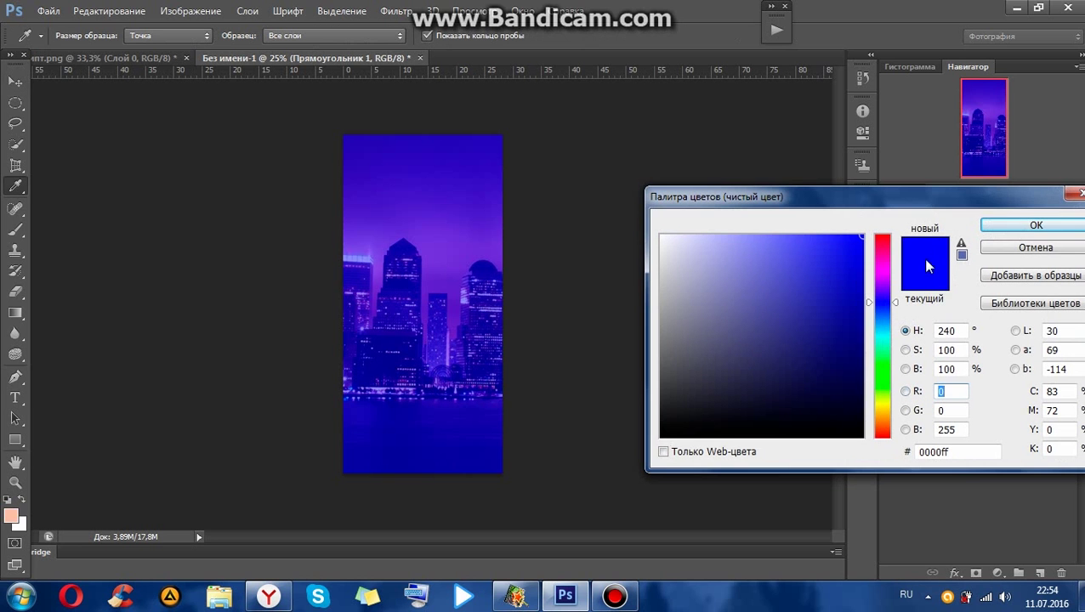
mouse_move(838, 302)
mouse_down()
mouse_move(846, 310)
mouse_move(806, 266)
mouse_move(837, 315)
mouse_move(849, 255)
mouse_up()
drag(884, 304, 882, 306)
click(997, 226)
click(1000, 227)
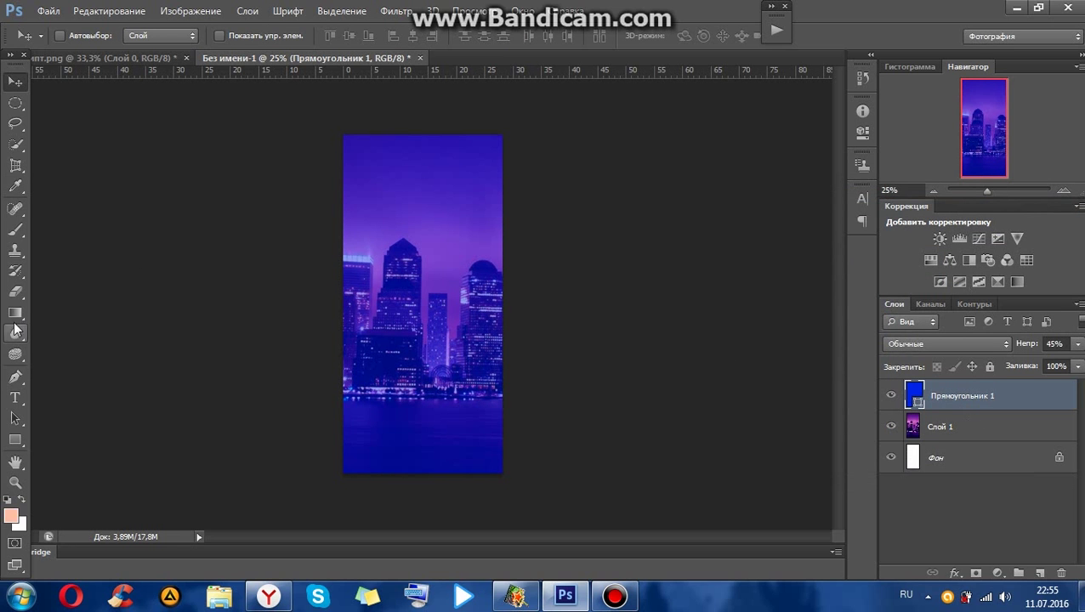
Choose the Ellipse tool and add a horizontal and a vertical guide at 50% through the canvas centre
click(14, 441)
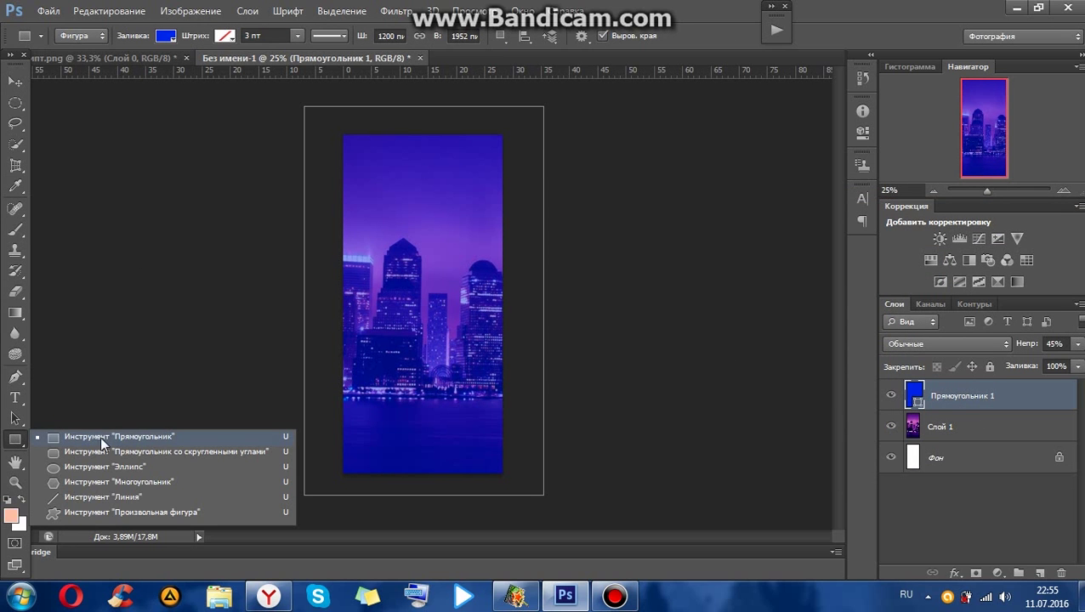
click(104, 467)
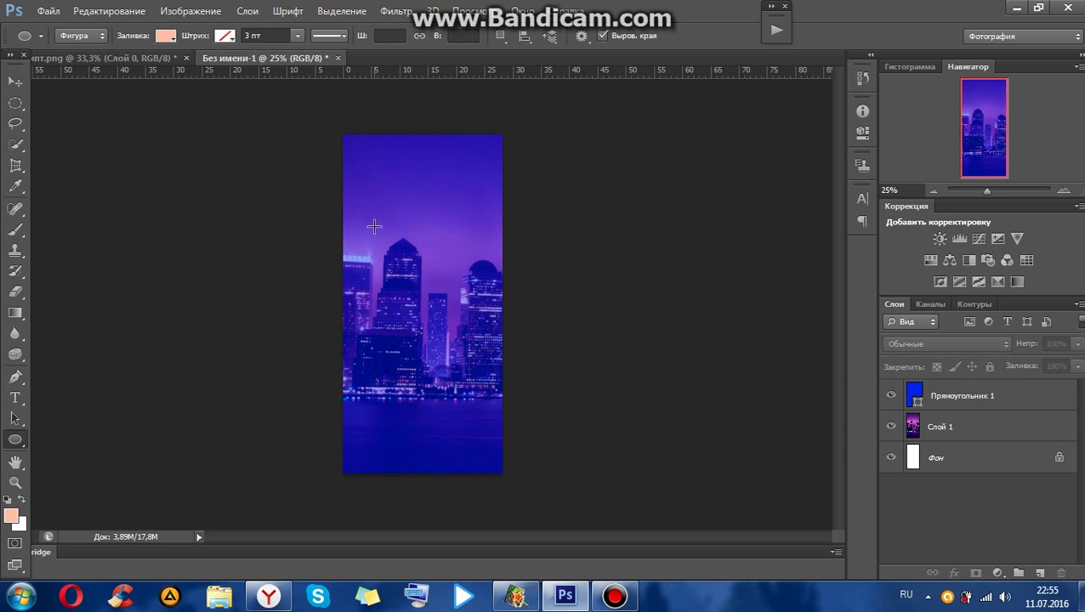
click(470, 12)
click(527, 358)
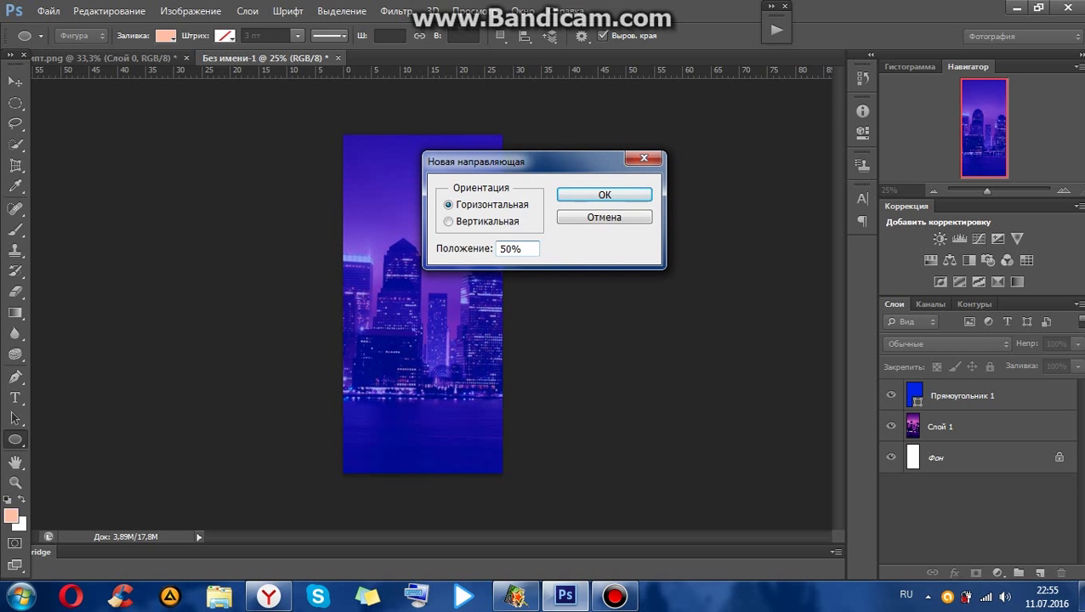
click(600, 195)
click(470, 12)
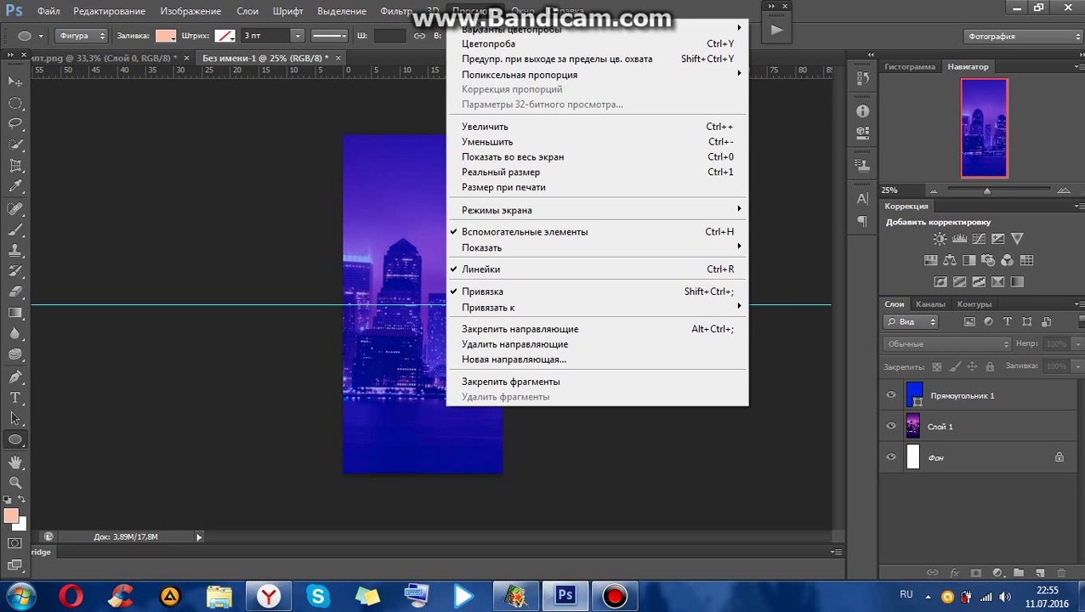
click(515, 359)
click(501, 226)
click(603, 195)
Draw a circle spanning most of the canvas width and adjust it to centre on the guide intersection
drag(355, 241, 481, 392)
key(ctrl+z)
drag(369, 254, 486, 371)
key(v)
key(ctrl+t)
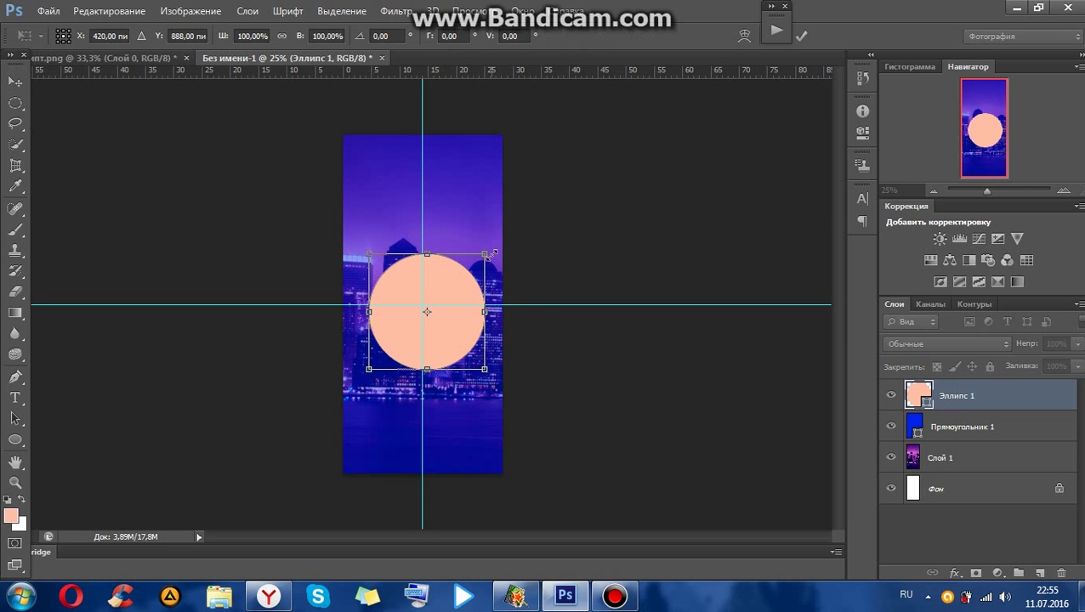
drag(362, 366, 352, 372)
drag(440, 331, 444, 330)
drag(486, 241, 488, 238)
key(Return)
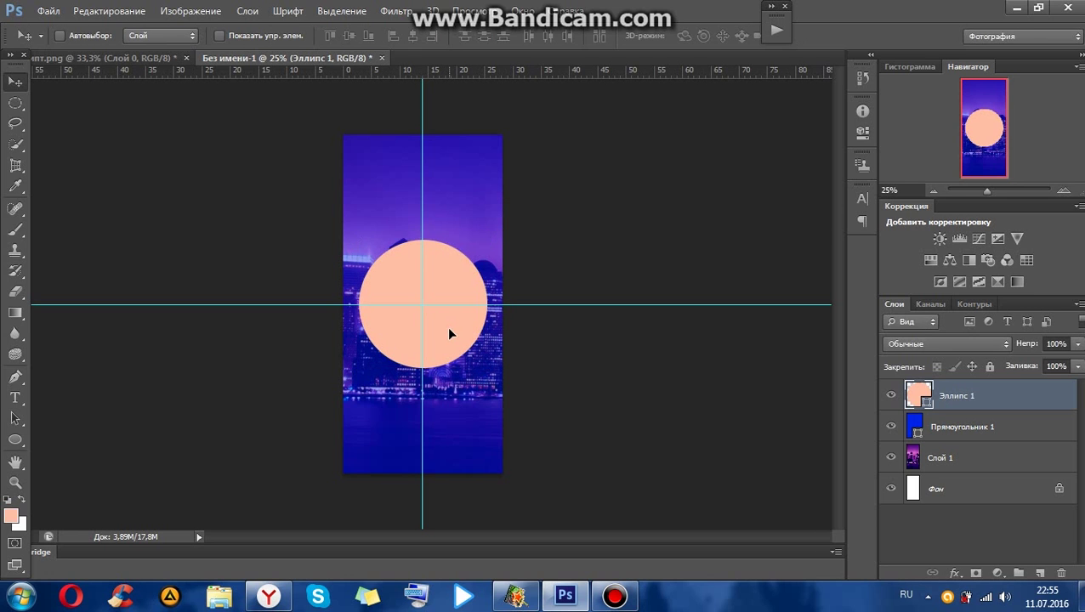
Duplicate the circle and shrink the copy to leave an even ring of the original around it
key(ctrl+j)
key(ctrl+t)
drag(485, 242, 473, 248)
drag(358, 367, 368, 358)
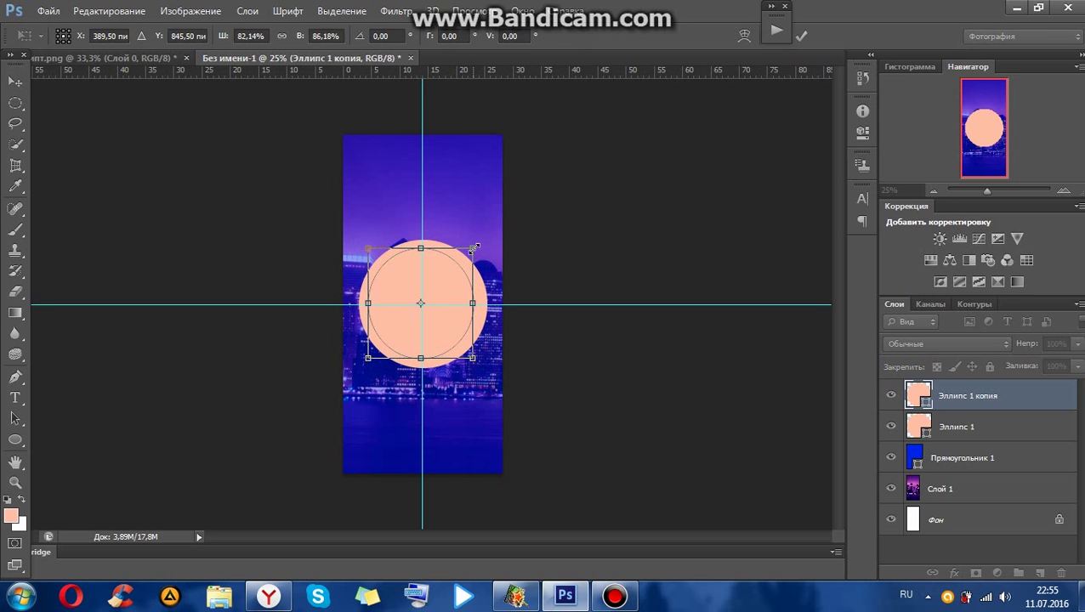
drag(478, 248, 481, 244)
drag(435, 328, 435, 328)
key(Return)
Set the outer circle's fill colour to dark blue 1b1366
double_click(919, 427)
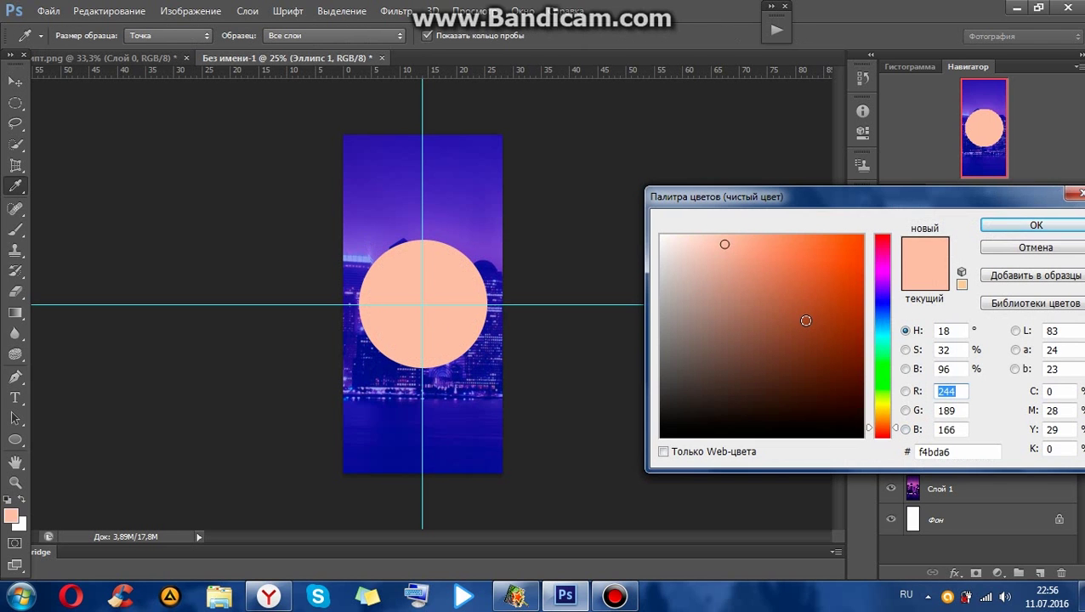
click(804, 321)
click(882, 302)
mouse_move(806, 284)
mouse_down()
mouse_move(810, 321)
mouse_move(802, 300)
mouse_move(815, 269)
mouse_move(804, 371)
mouse_move(861, 350)
mouse_move(825, 356)
mouse_up()
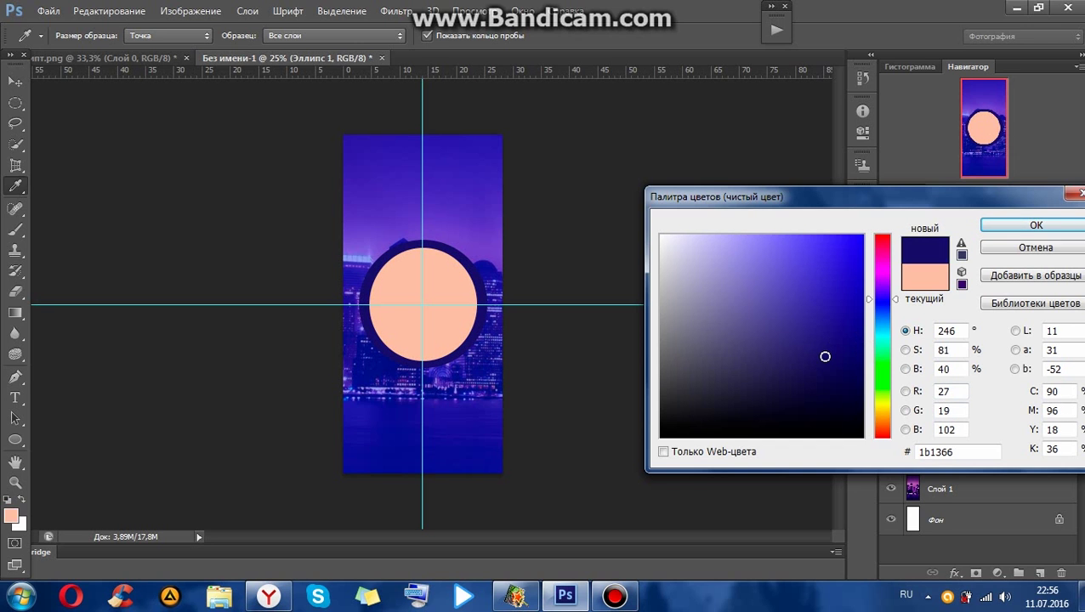
click(1036, 224)
Check the bounds of the inner and outer circles against the centre guides
key(ctrl+j)
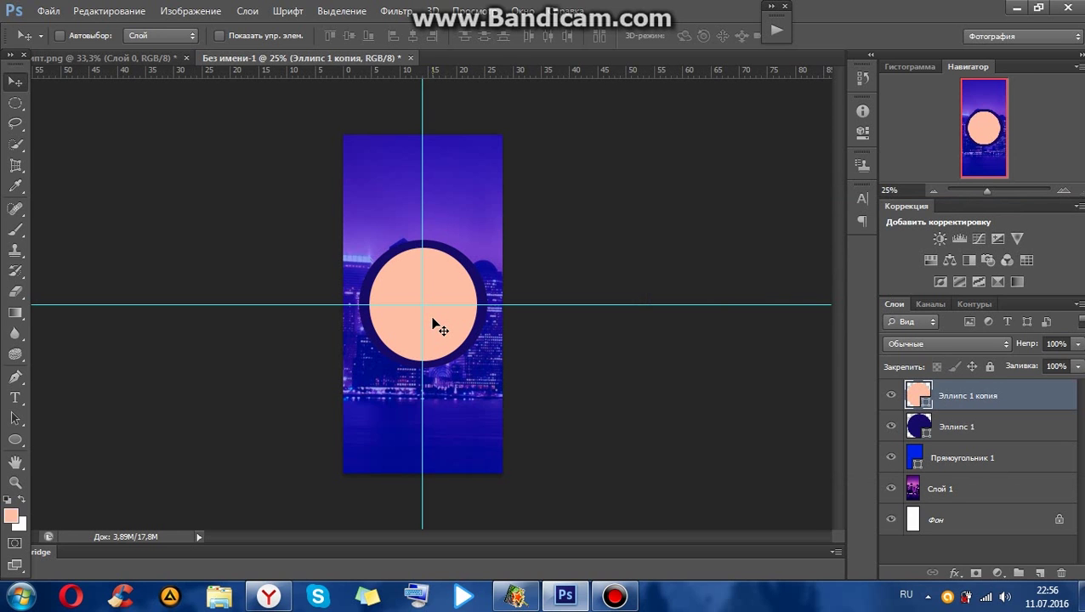
scroll(432, 319, up, 3)
key(ctrl+t)
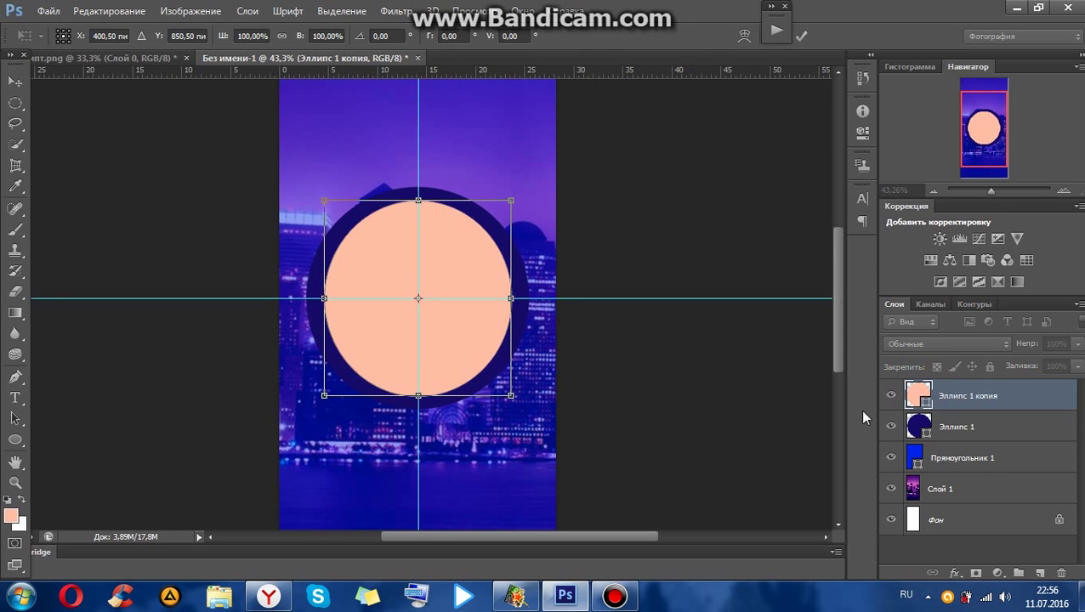
key(Return)
key(alt+bracketleft)
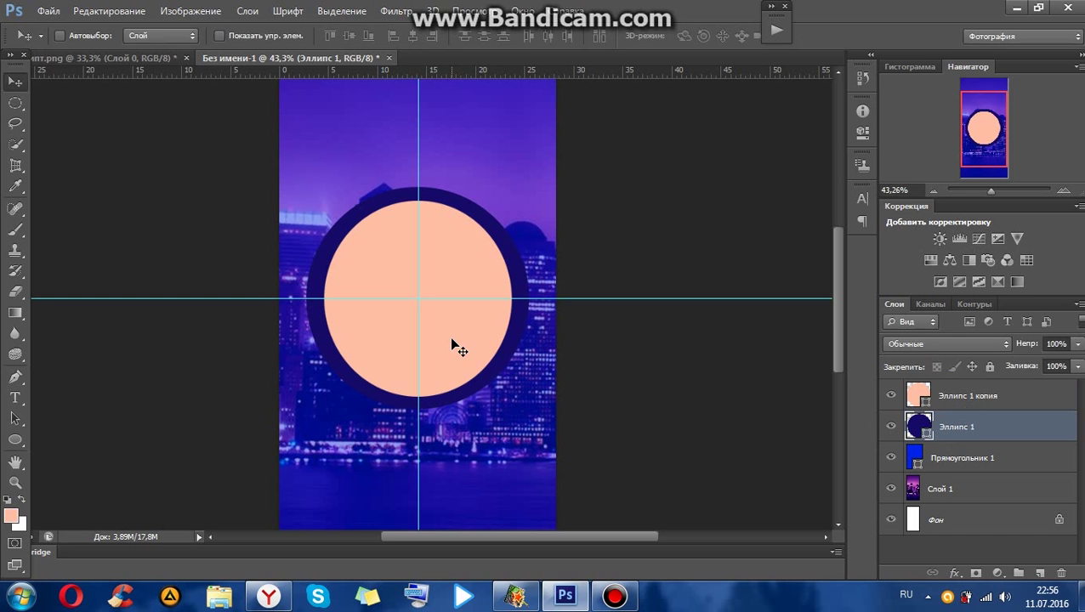
key(ctrl+t)
key(Return)
Set the inner circle's fill colour to bright blue 0048ff
click(970, 398)
double_click(919, 393)
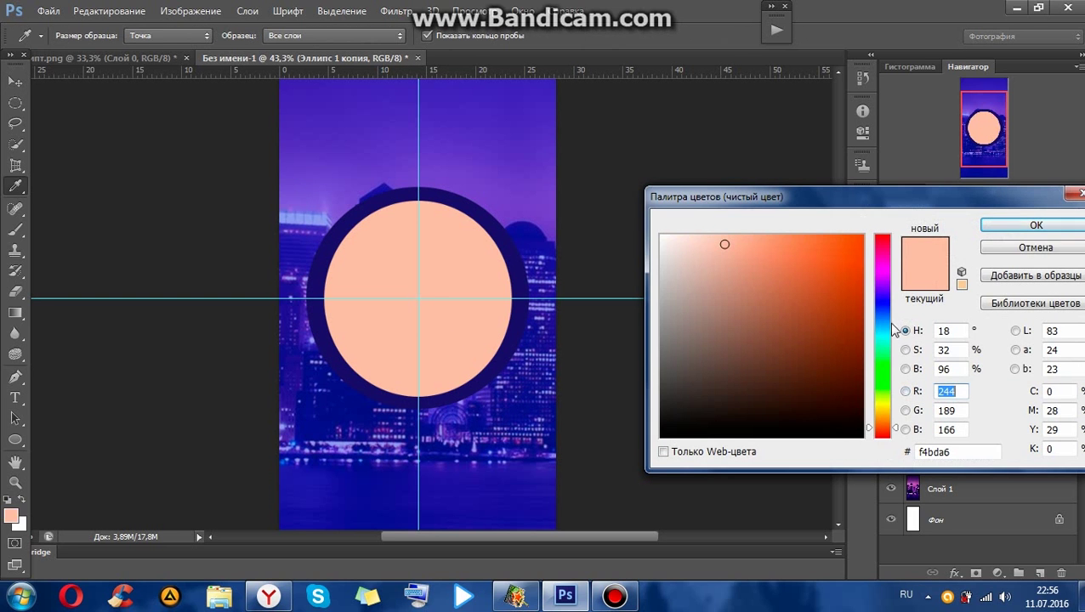
click(881, 313)
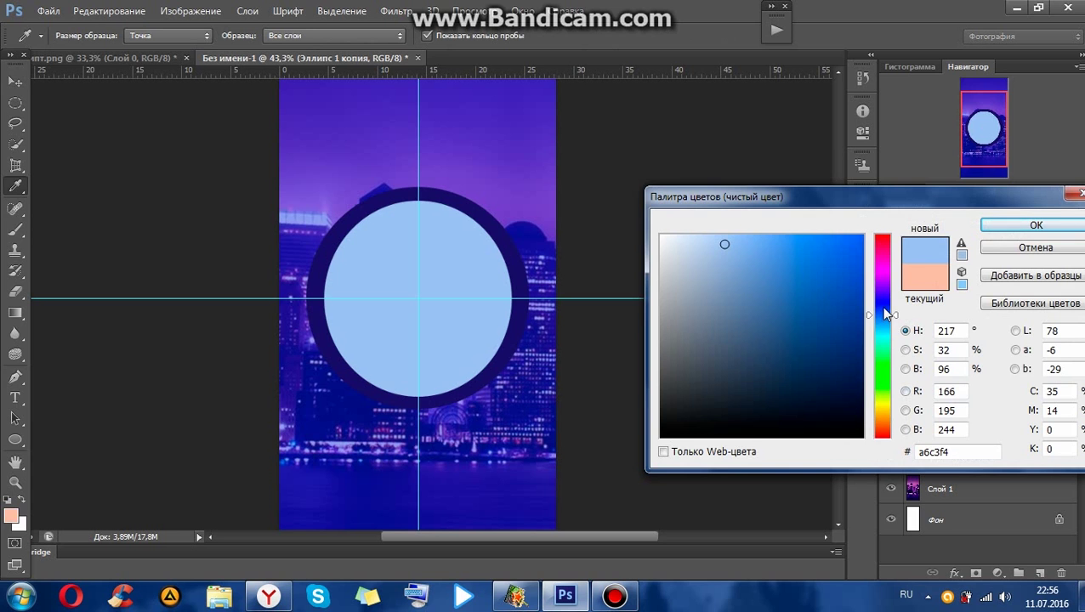
click(881, 306)
click(881, 312)
drag(833, 279, 899, 238)
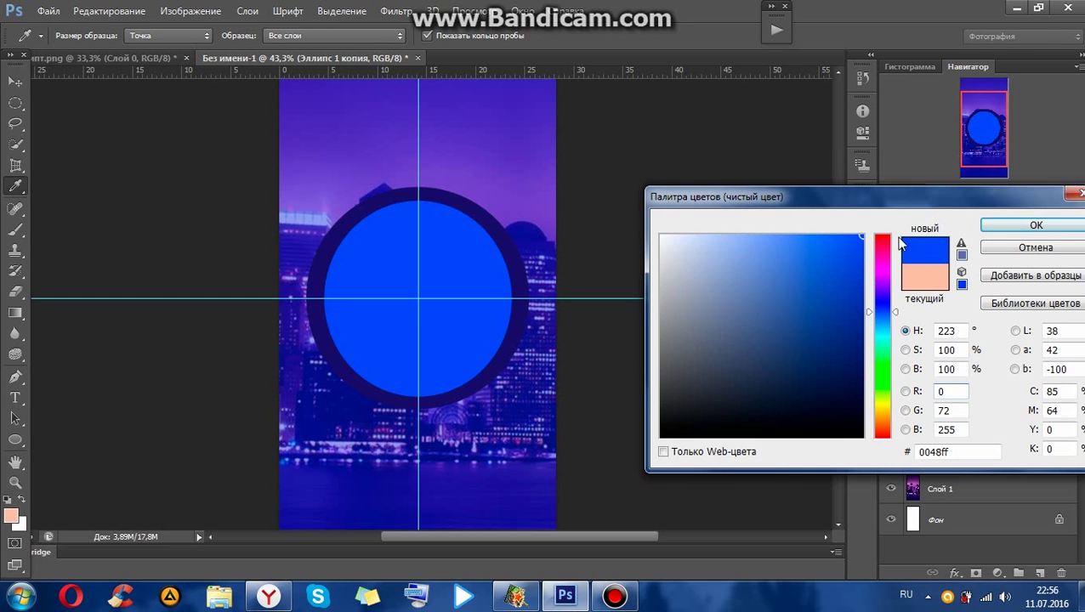
drag(844, 282, 893, 219)
click(1008, 226)
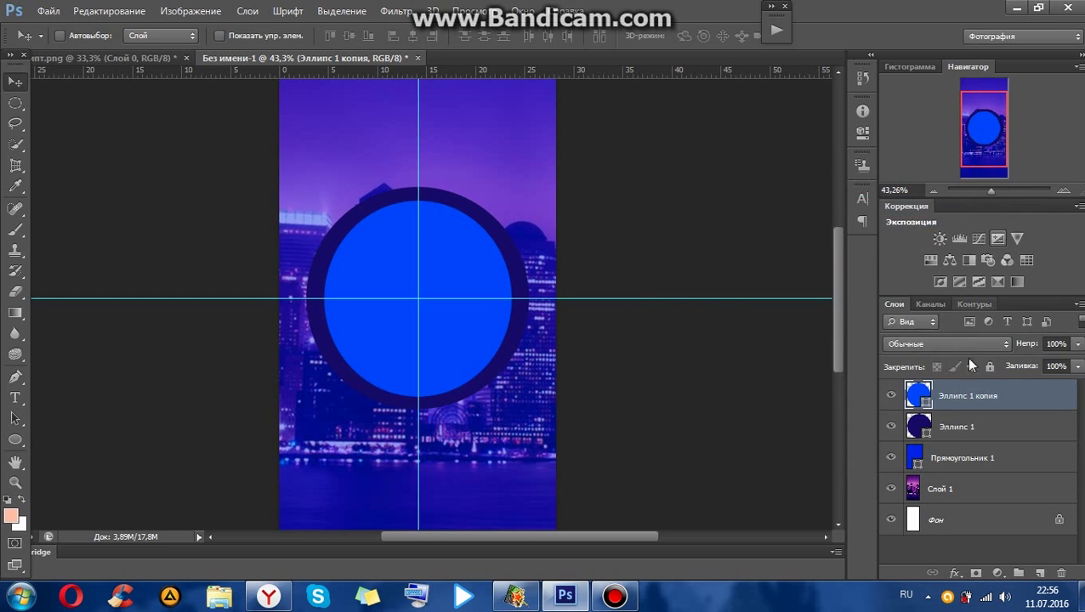
Recolour the outer circle to 1000ac and lower its opacity to about 69%
double_click(919, 426)
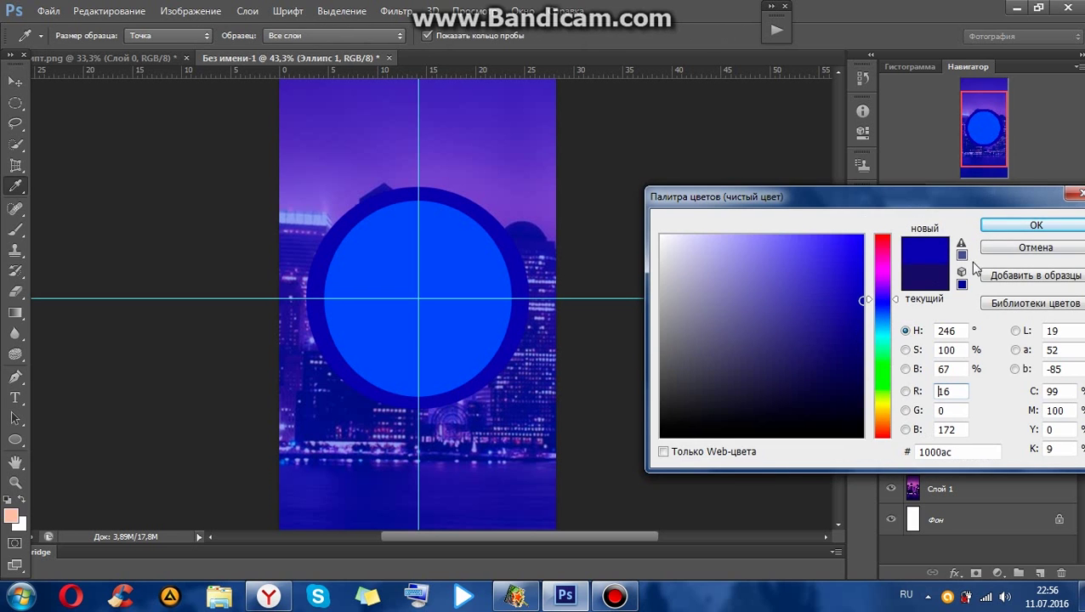
click(1036, 226)
click(1078, 343)
drag(1076, 362, 1041, 359)
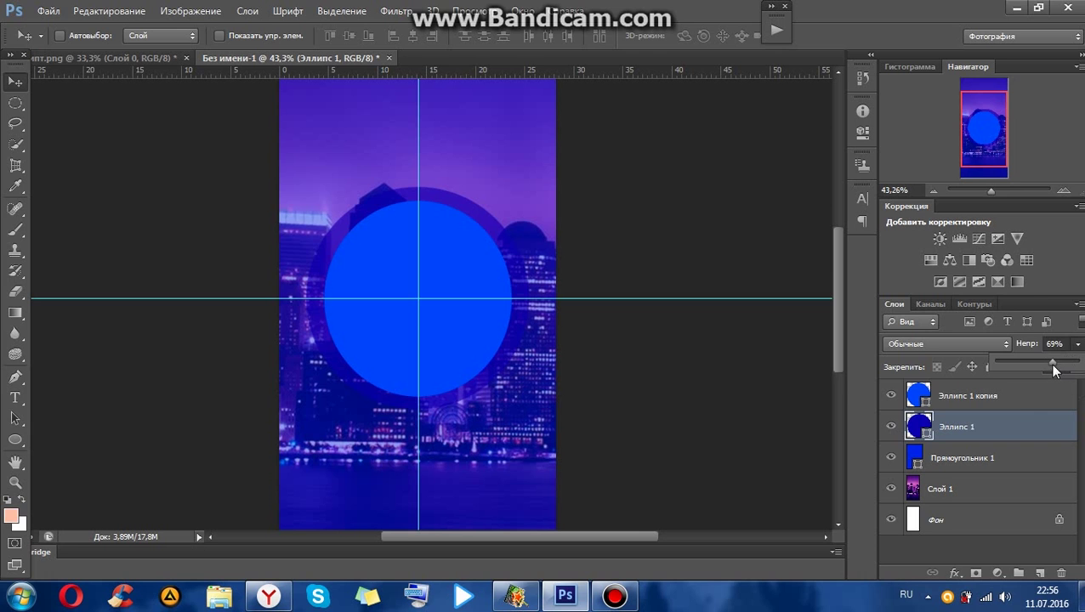
click(1072, 385)
Lower the inner circle's opacity to 61% and recolour it to the softer blue 3766dd
click(1005, 396)
click(1078, 344)
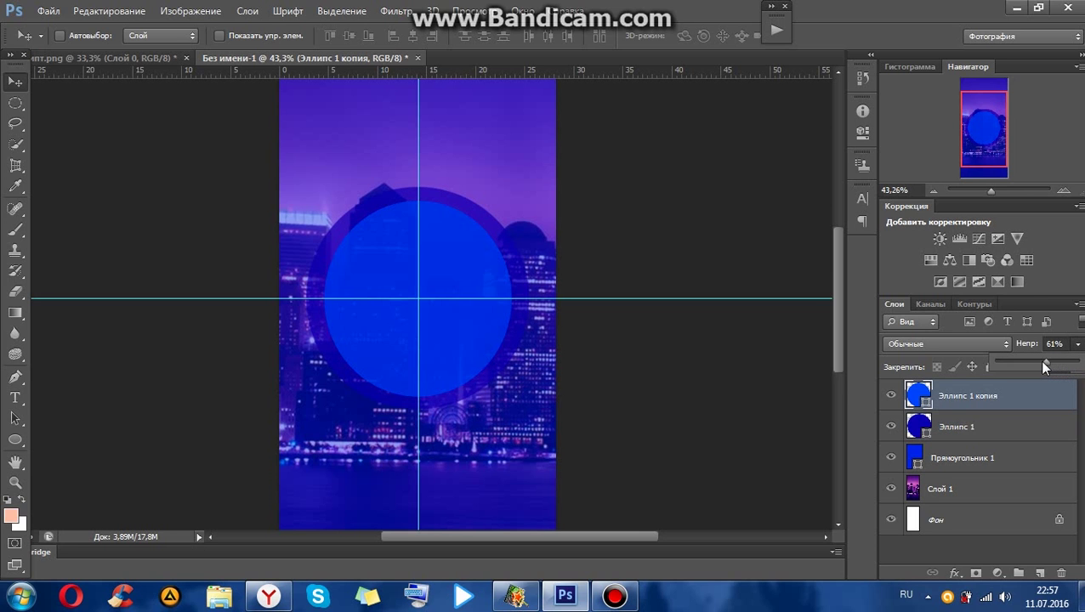
double_click(916, 396)
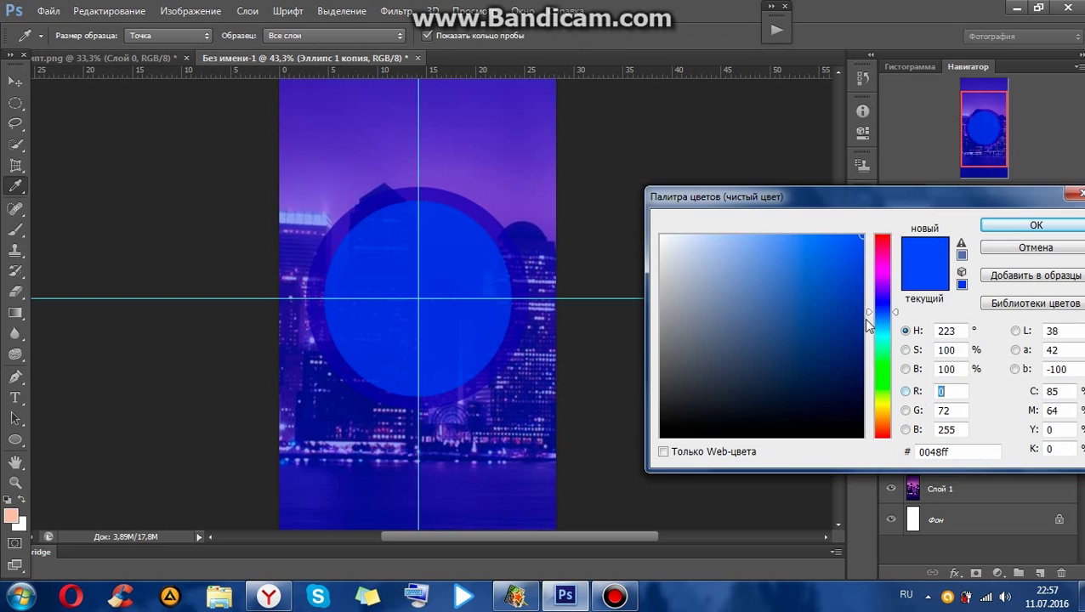
mouse_move(851, 285)
mouse_down()
mouse_move(829, 256)
mouse_move(771, 240)
mouse_move(815, 235)
mouse_move(805, 242)
mouse_move(813, 264)
mouse_up()
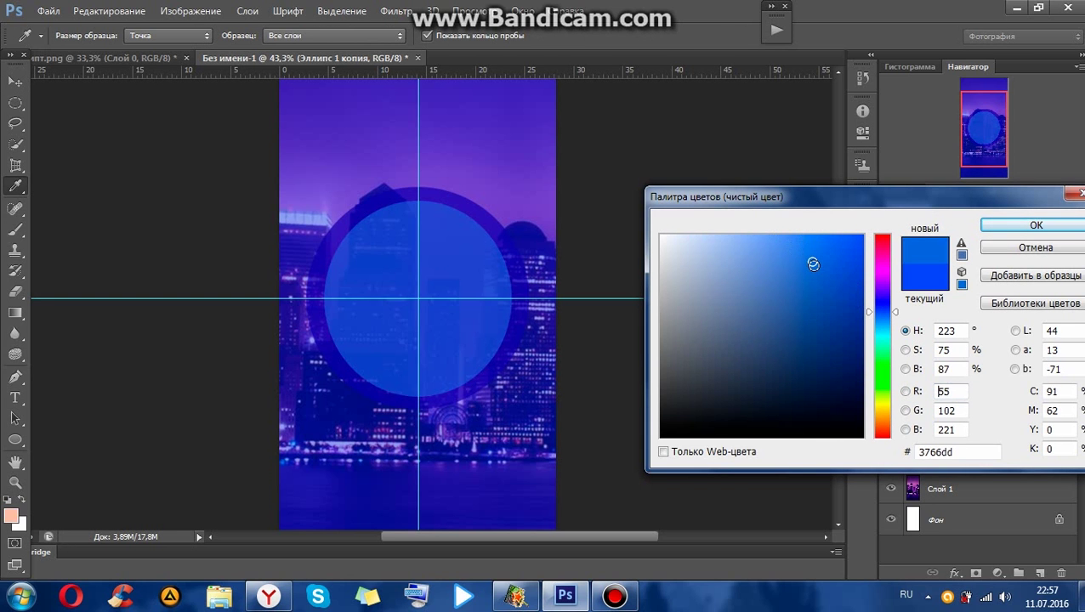
click(1001, 224)
Give the inner circle a white stroke 6 px wide
double_click(953, 406)
double_click(1042, 403)
drag(351, 128, 718, 150)
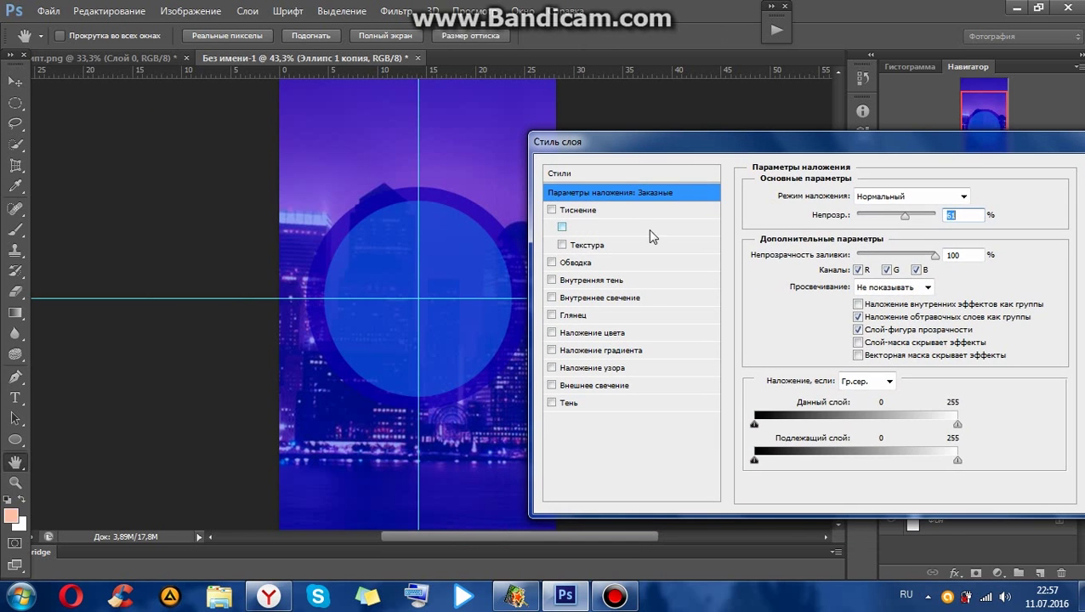
click(650, 260)
click(791, 304)
click(672, 224)
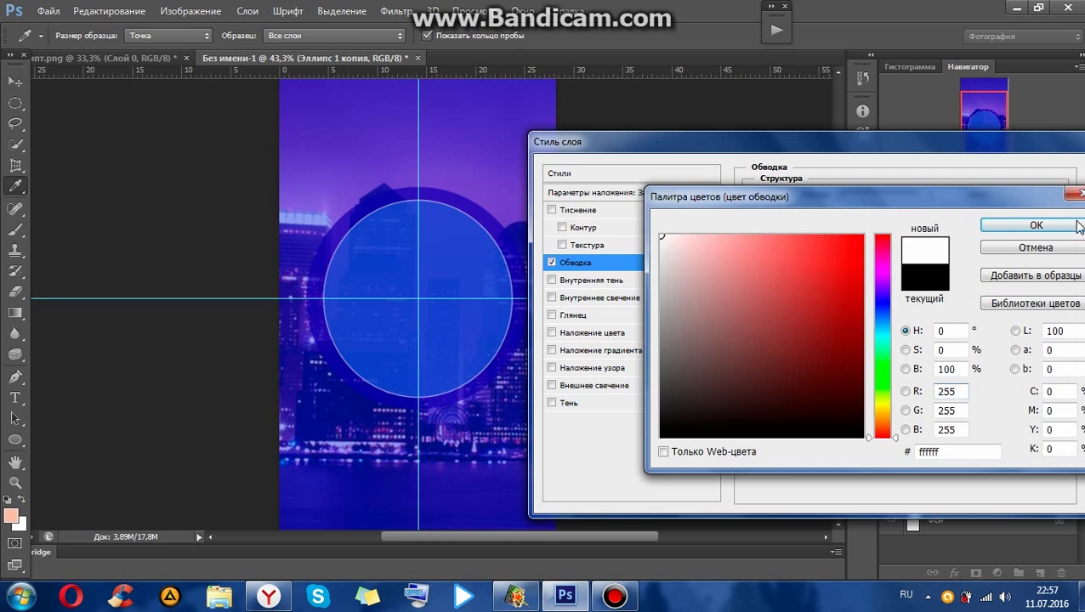
click(1054, 226)
drag(839, 198, 842, 196)
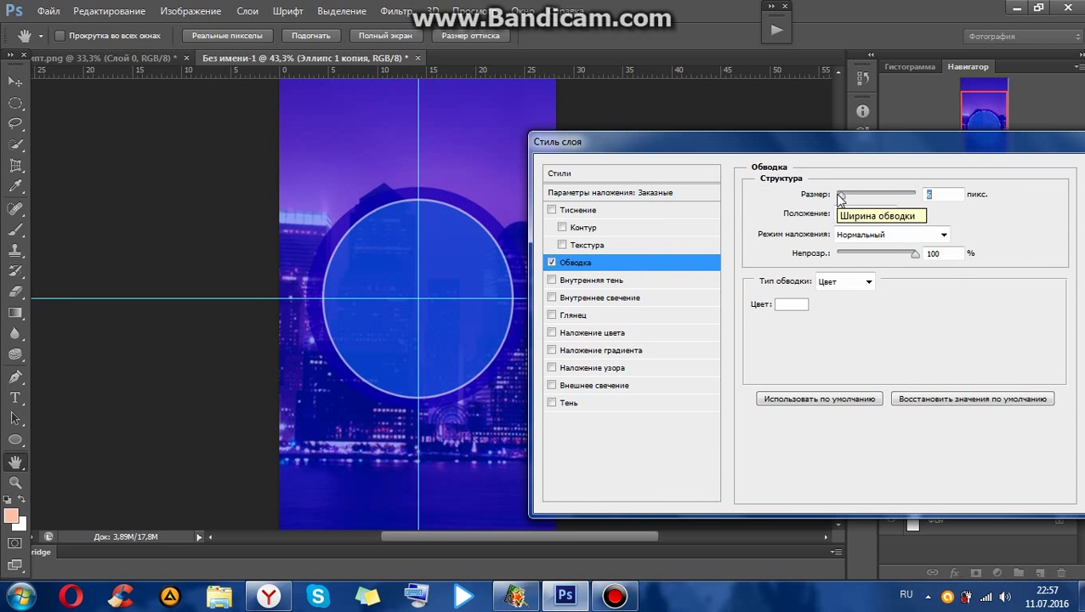
drag(1021, 142, 724, 143)
click(859, 180)
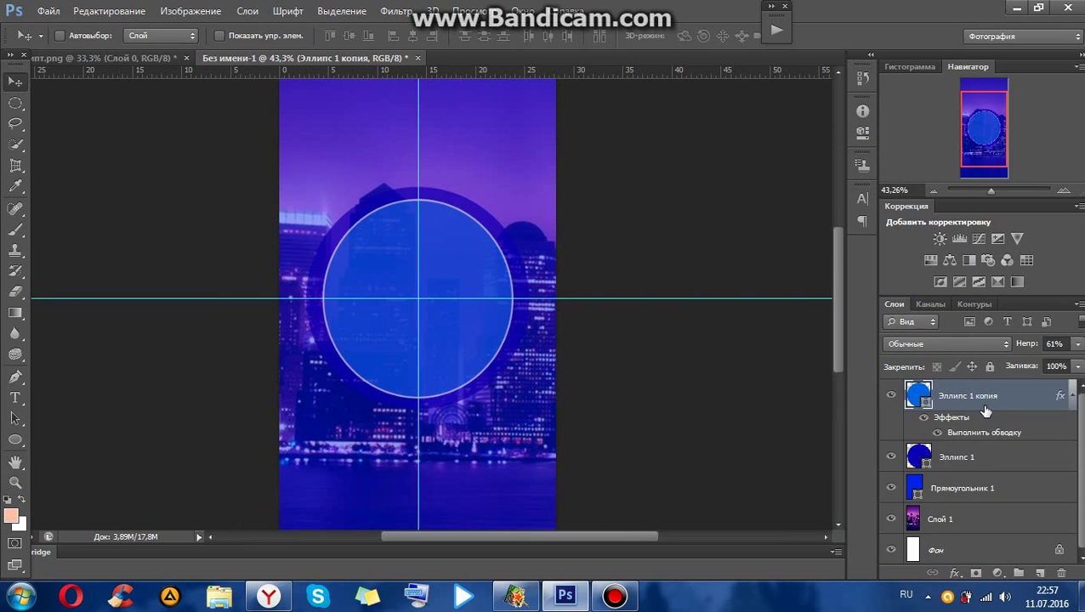
Add a white 5 px outside stroke to the outer circle
double_click(1043, 468)
mouse_move(357, 189)
mouse_down()
mouse_move(748, 189)
mouse_move(700, 171)
mouse_up()
click(739, 311)
drag(903, 218, 905, 218)
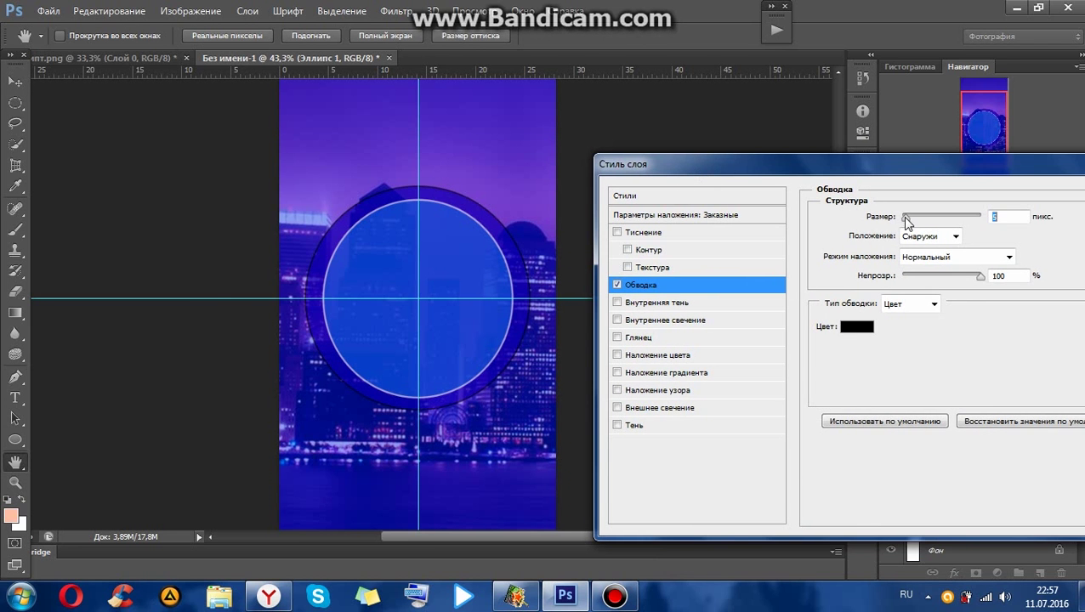
click(856, 326)
click(662, 236)
click(1036, 225)
drag(884, 153, 594, 153)
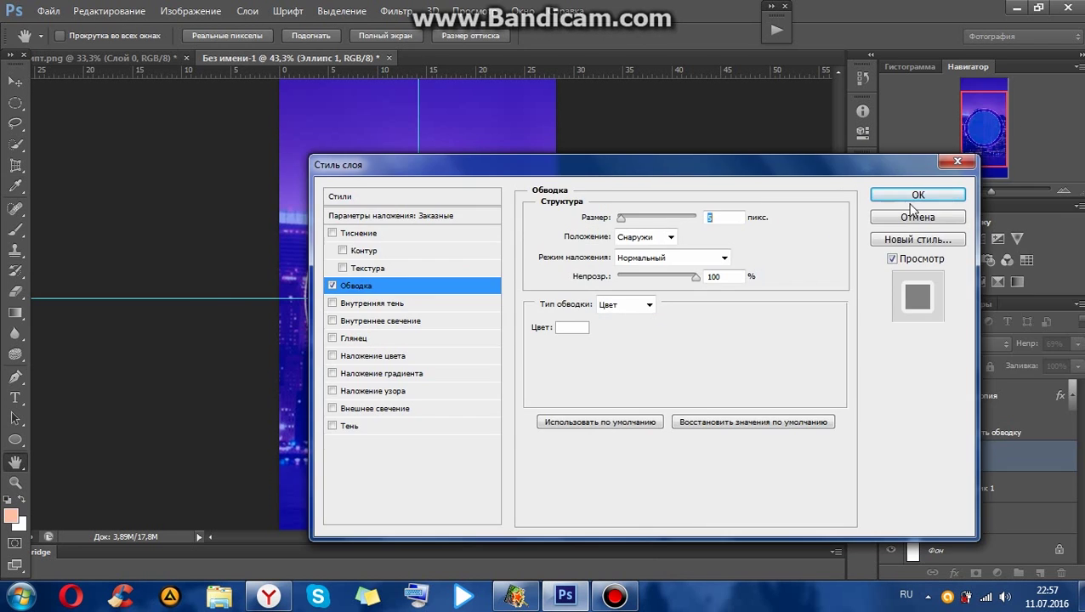
click(920, 195)
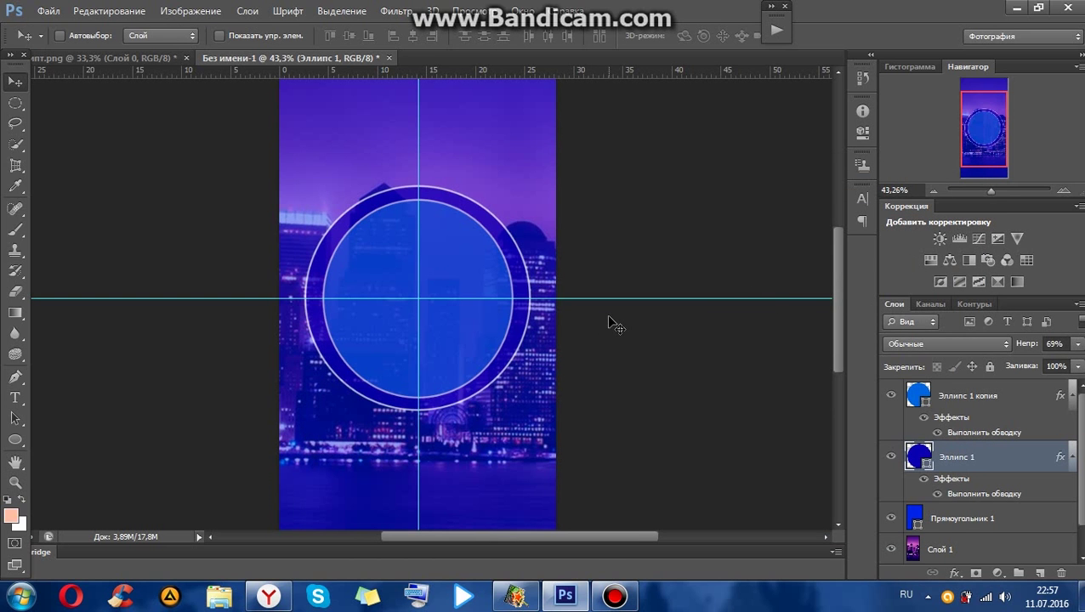
Bring the cut-out anime character from the other open document into the skyline composition as a new layer
scroll(609, 318, down, 5)
scroll(612, 321, up, 3)
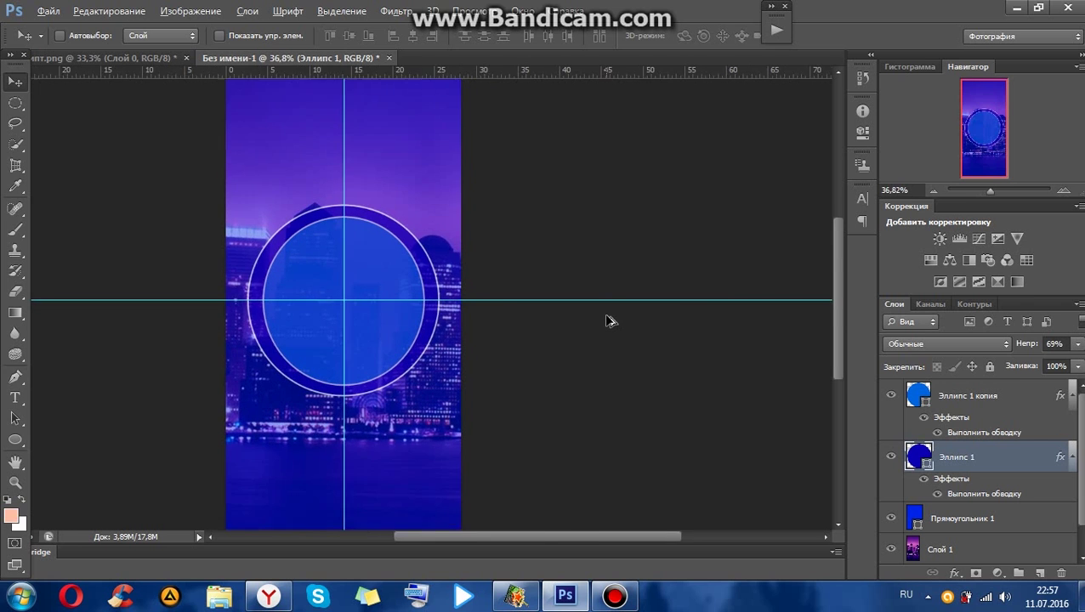
drag(554, 538, 530, 538)
scroll(334, 294, down, 2)
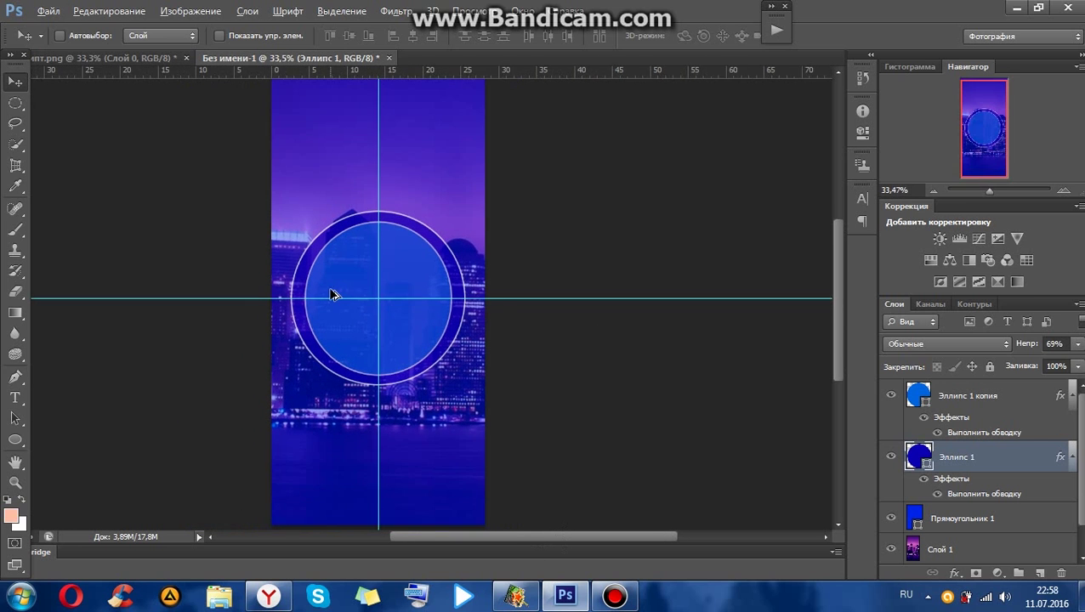
scroll(334, 294, up, 1)
scroll(369, 220, up, 3)
click(111, 59)
drag(398, 177, 327, 60)
click(328, 59)
click(174, 61)
drag(374, 162, 383, 491)
scroll(421, 441, down, 3)
scroll(376, 347, up, 3)
Scale the character down to about 75% and position the head over the inner circle
key(ctrl+t)
drag(511, 226, 439, 293)
drag(416, 435, 443, 392)
mouse_move(475, 252)
mouse_down()
mouse_move(481, 218)
mouse_move(482, 241)
mouse_up()
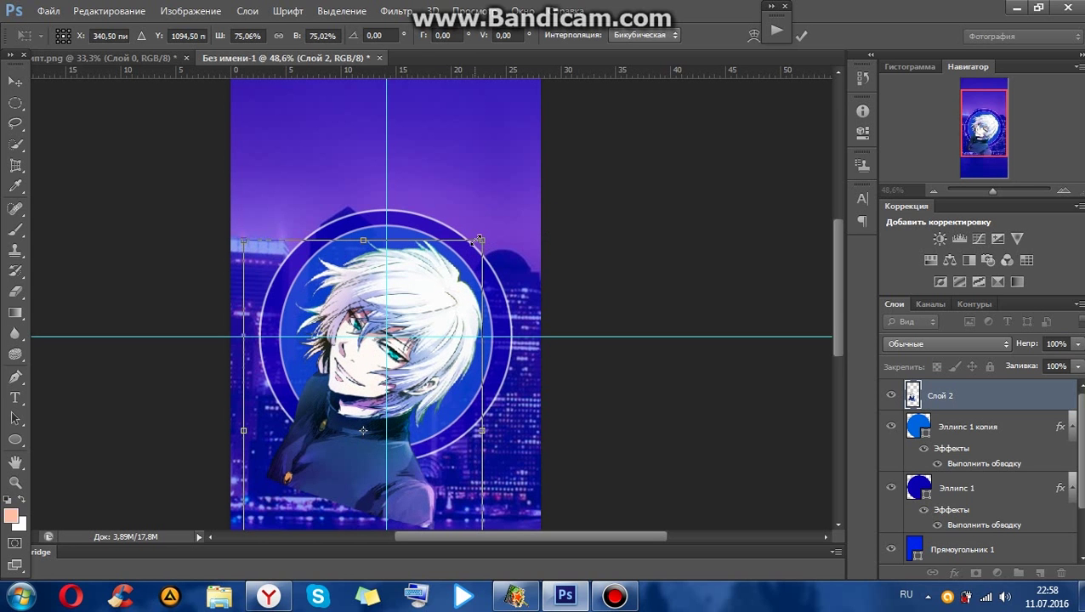
drag(437, 379, 435, 385)
key(Return)
Copy the part of the character inside the inner circle to a new layer and delete the original character layer
scroll(433, 388, up, 3)
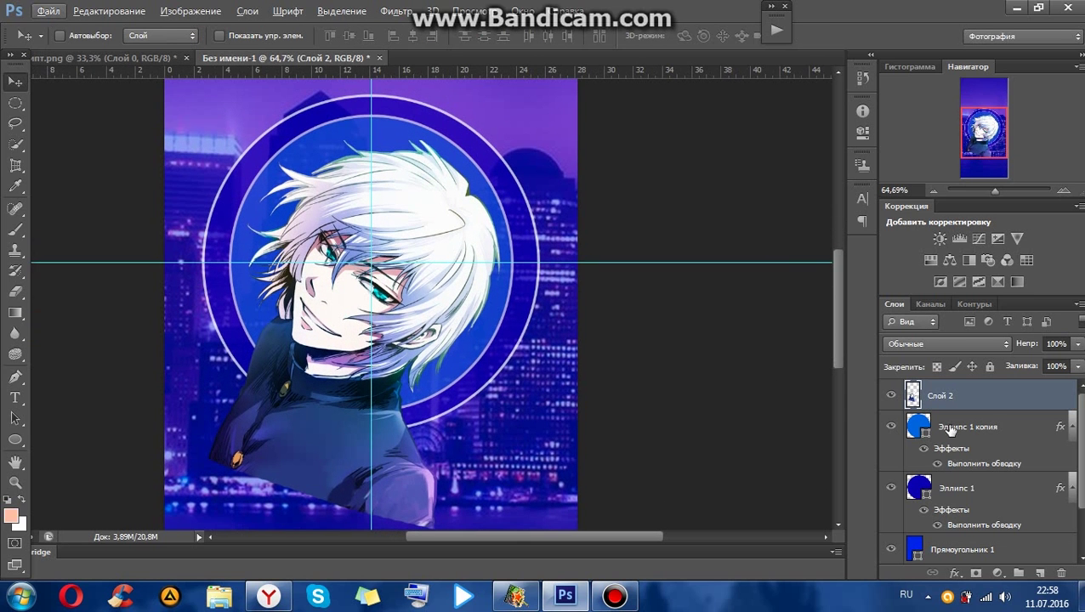
ctrl+click(923, 427)
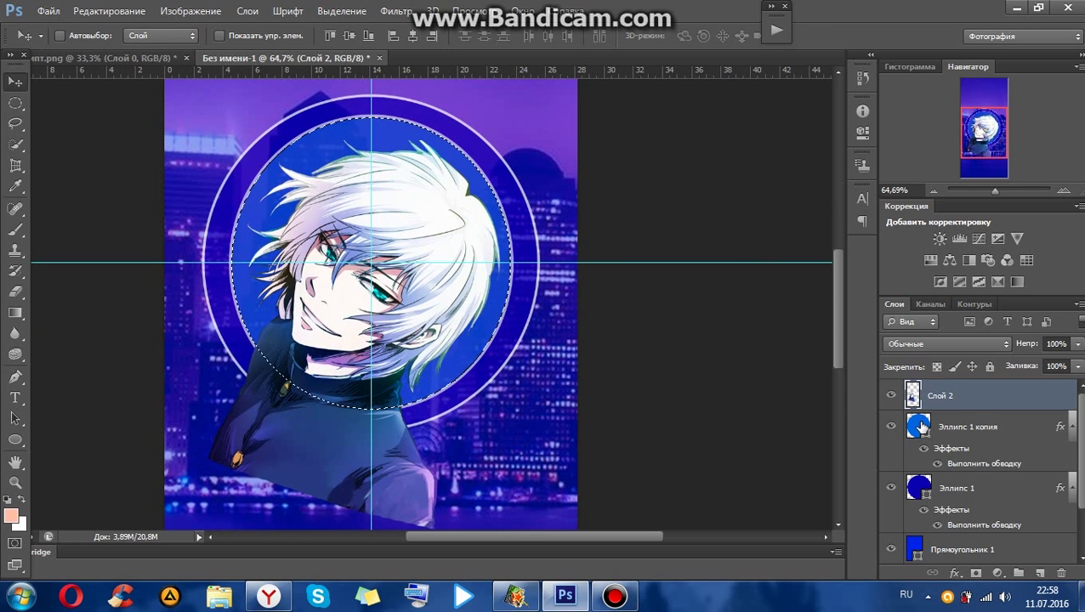
key(ctrl+j)
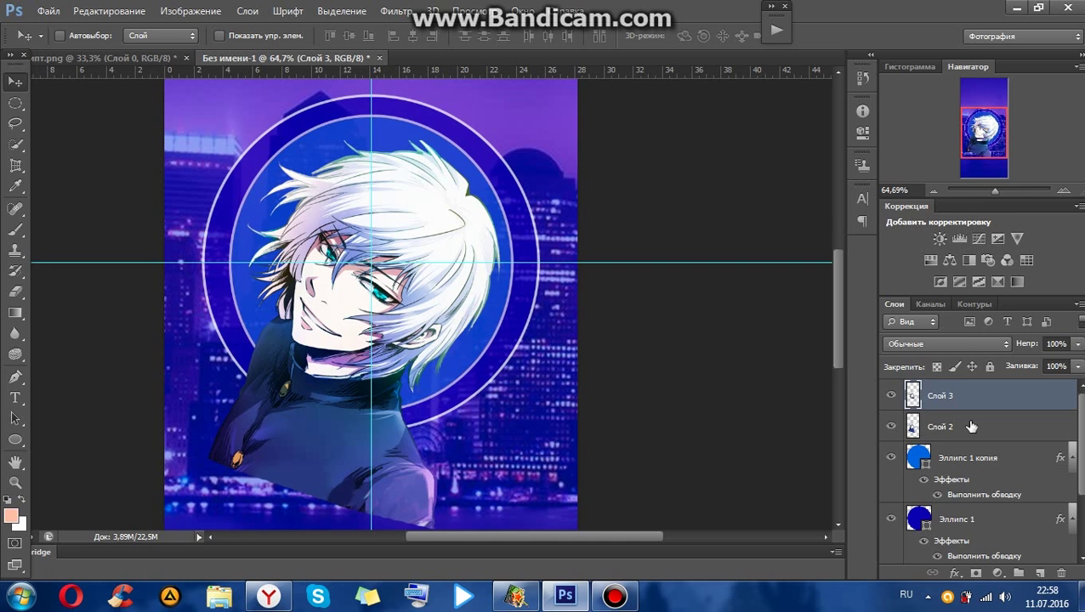
right_click(967, 421)
click(612, 141)
click(430, 235)
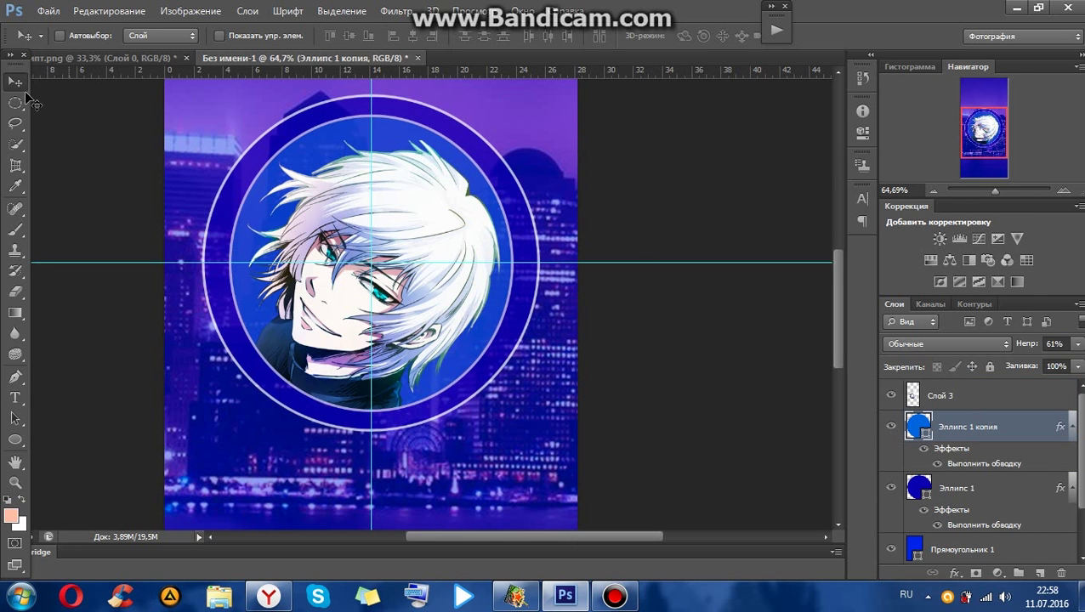
Enter the character's name as a 60 pt Banana Brick text line above the circles
scroll(691, 398, down, 3)
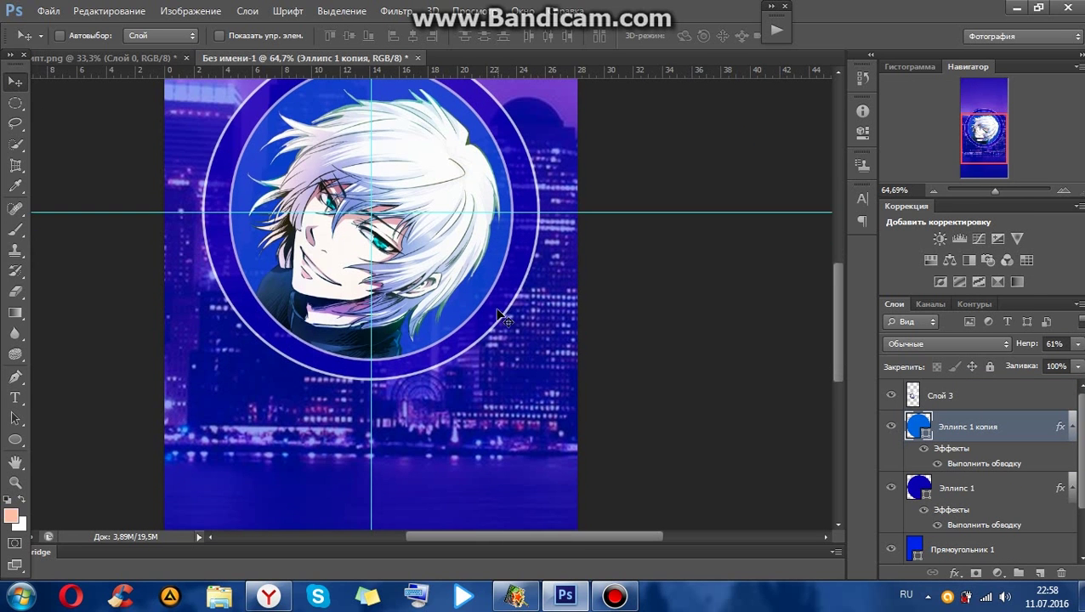
scroll(502, 316, down, 3)
click(15, 397)
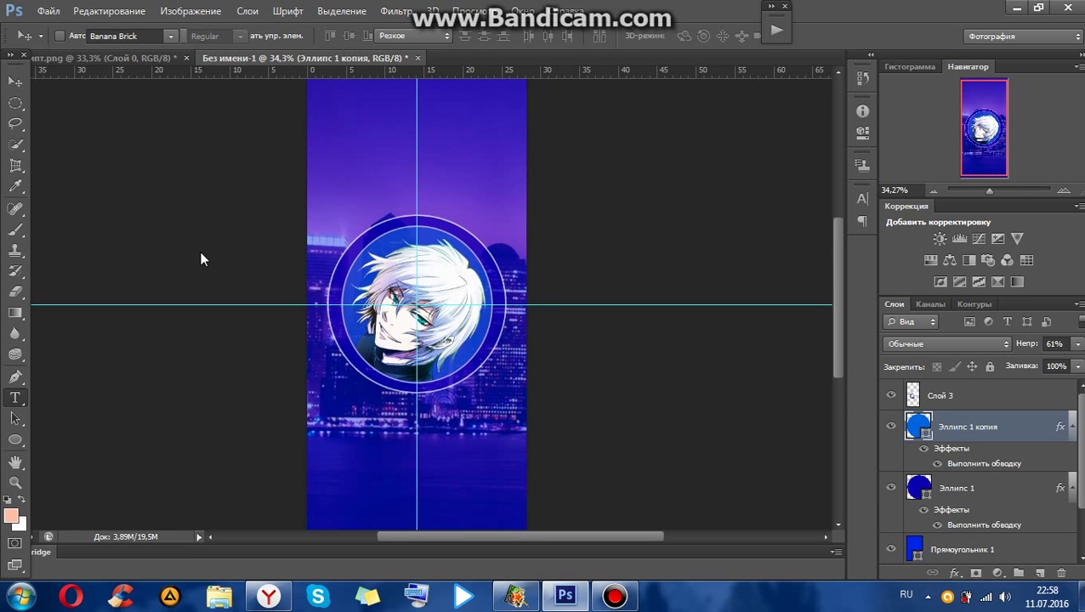
click(396, 154)
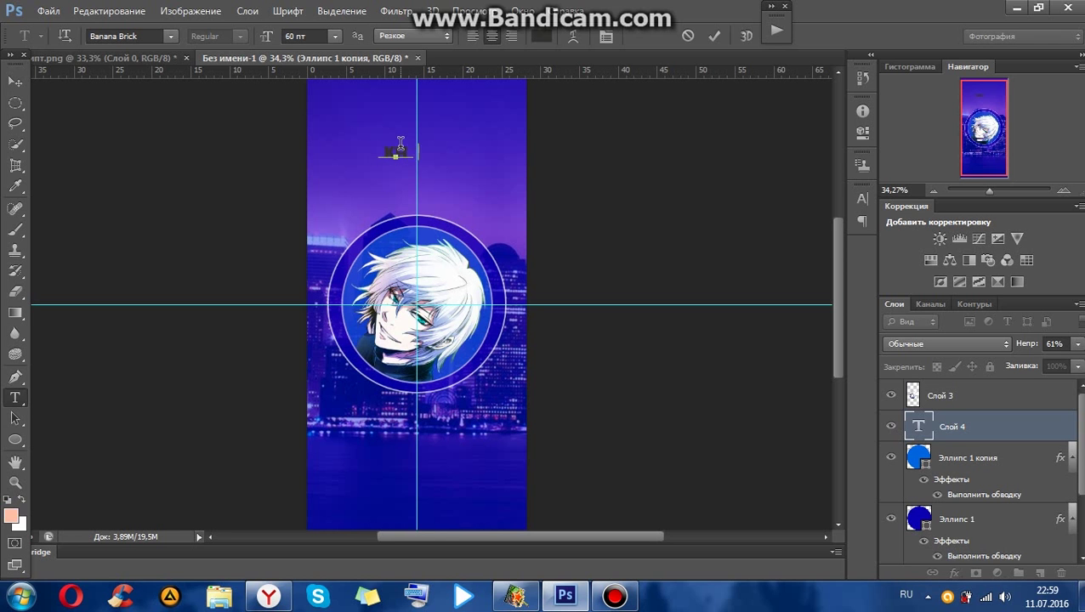
Look through the font list for a typeface that suits the title
click(170, 36)
scroll(166, 102, up, 3)
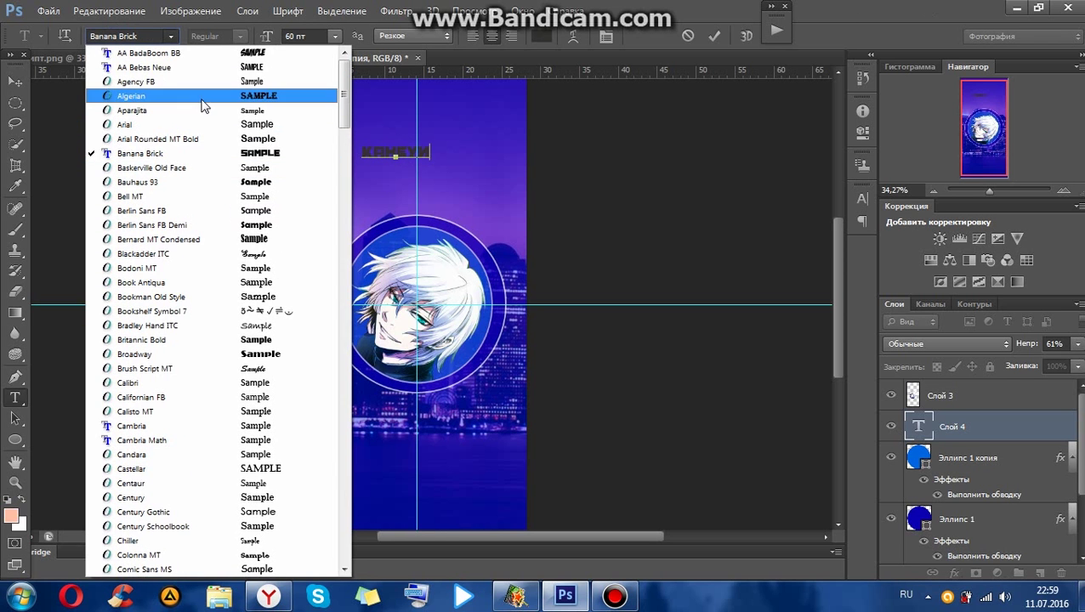
scroll(221, 304, down, 4)
scroll(221, 306, down, 16)
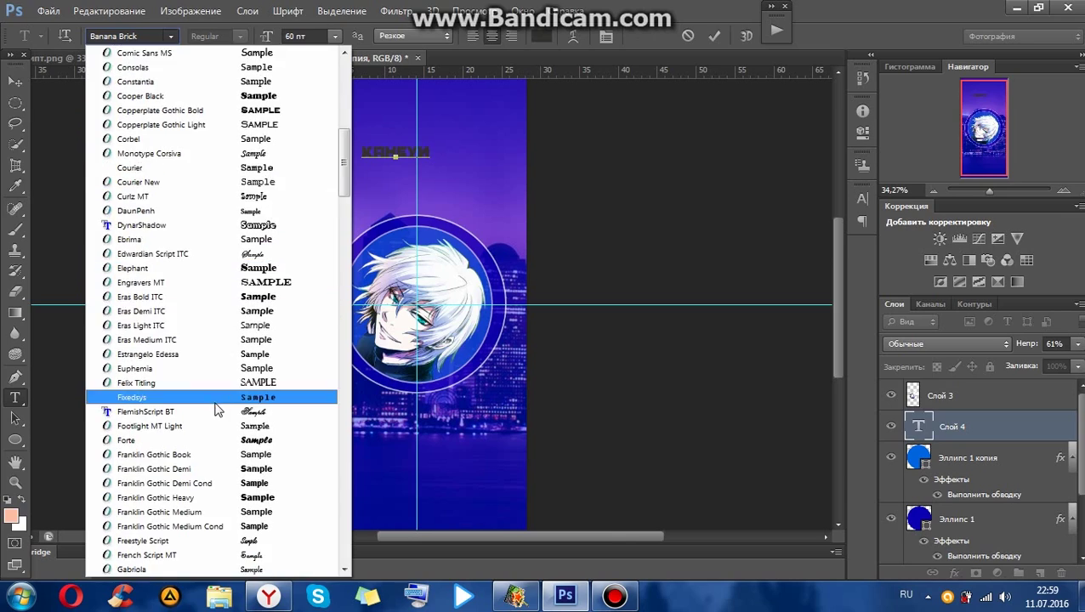
scroll(198, 513, down, 15)
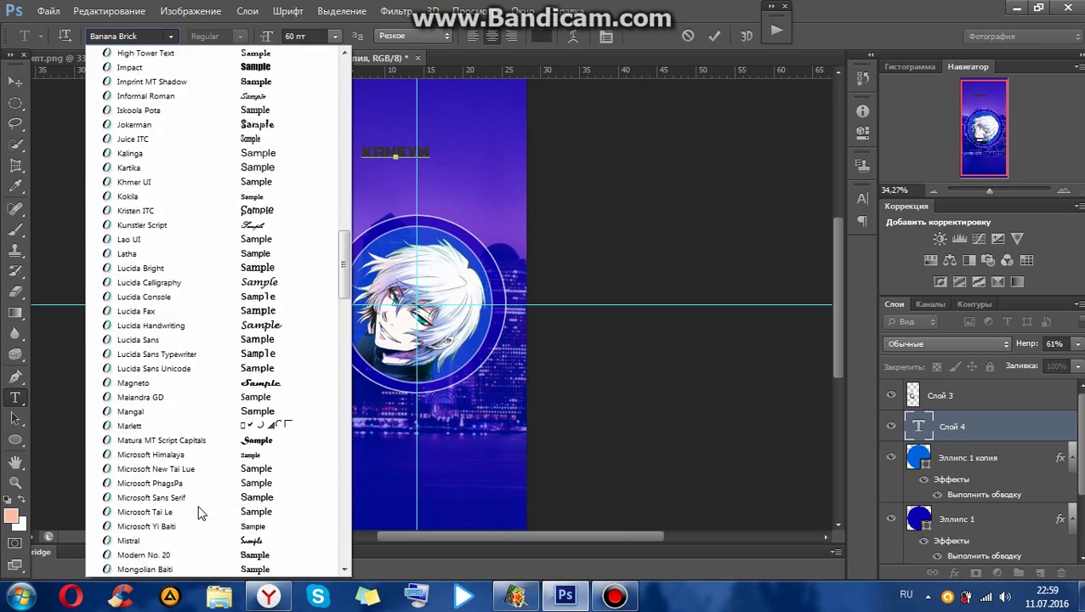
scroll(182, 494, down, 15)
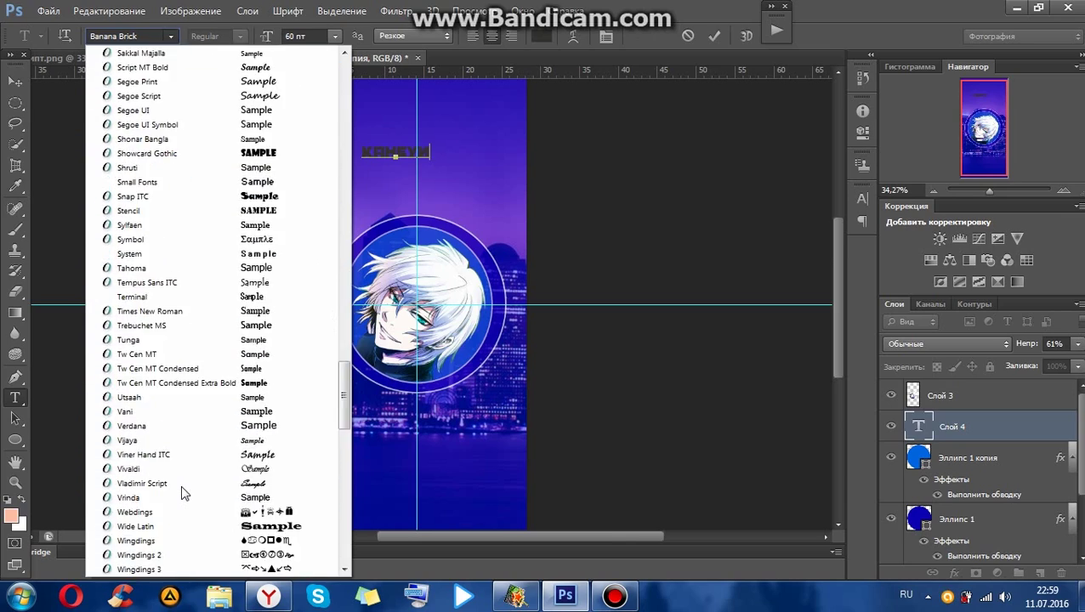
scroll(193, 199, up, 2)
scroll(189, 283, up, 3)
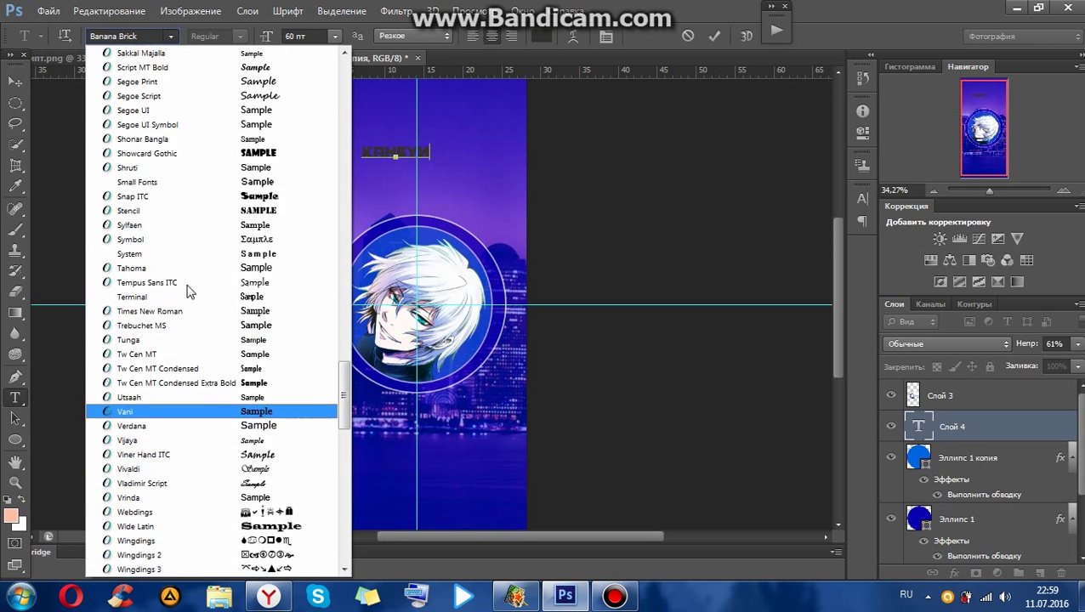
scroll(174, 277, up, 3)
scroll(175, 277, up, 4)
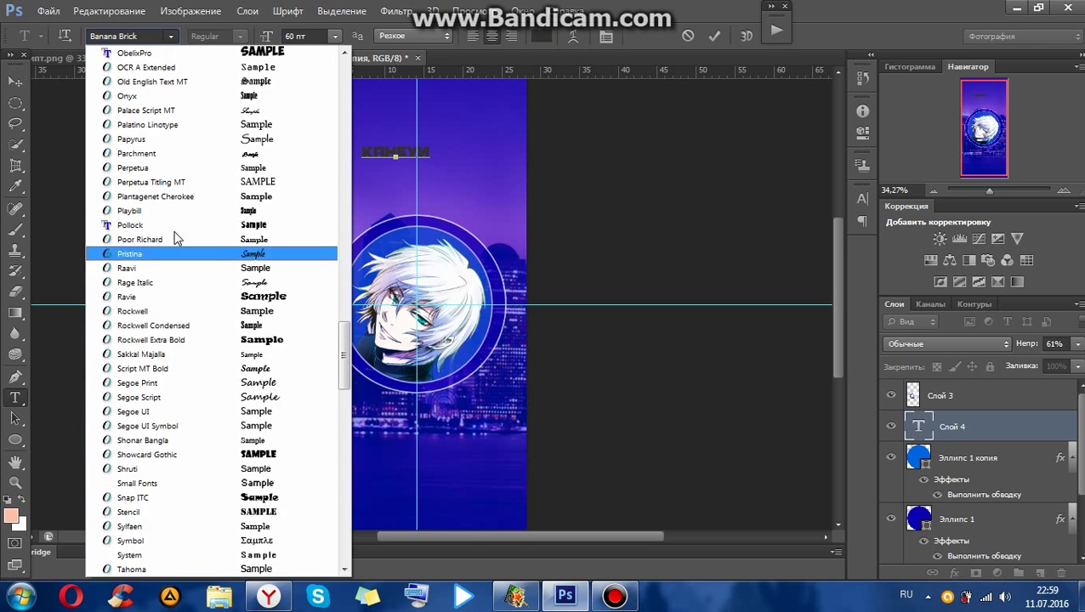
click(177, 233)
Change the title text's font to Pollock
click(173, 37)
scroll(182, 277, down, 4)
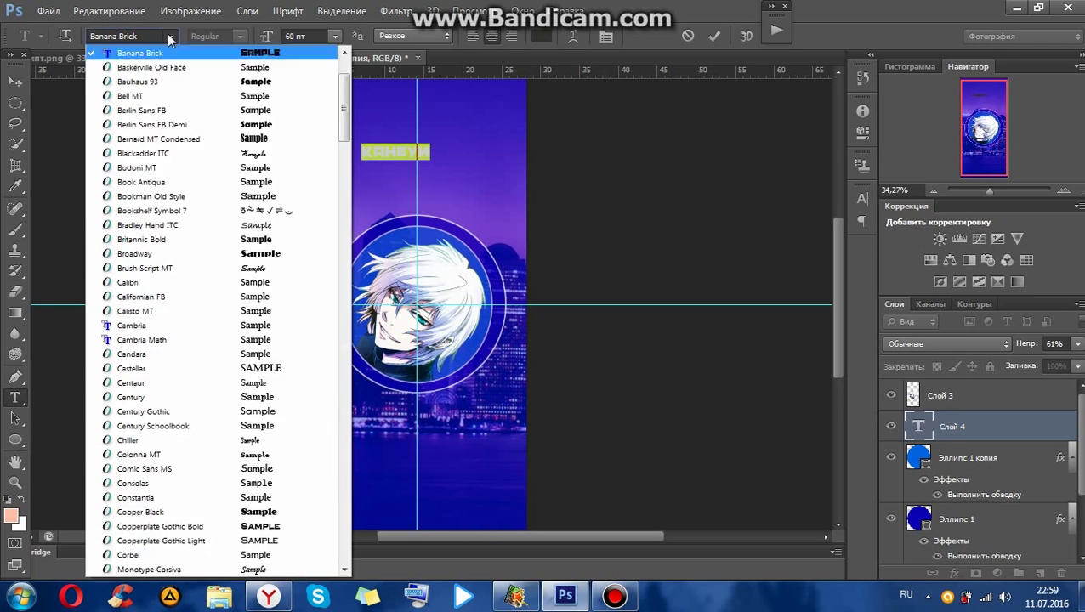
scroll(209, 460, down, 10)
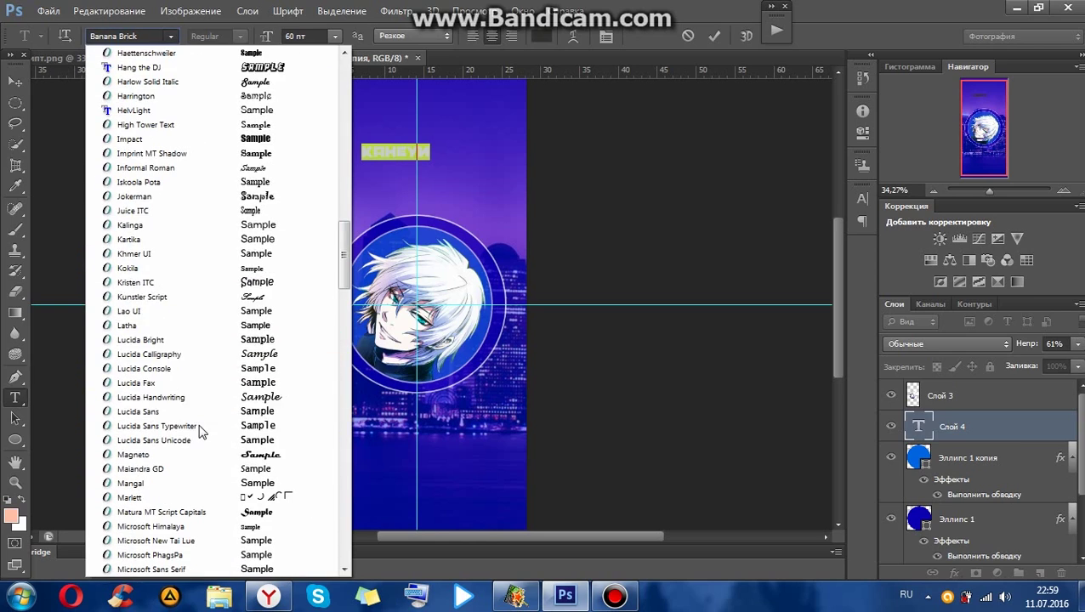
scroll(225, 149, down, 3)
scroll(218, 519, down, 9)
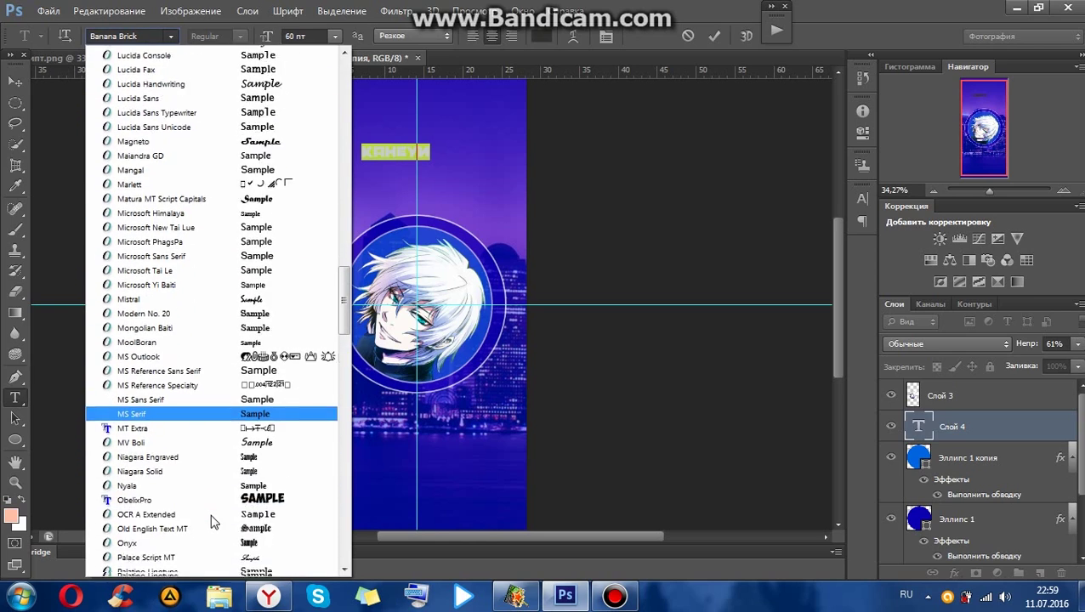
click(207, 468)
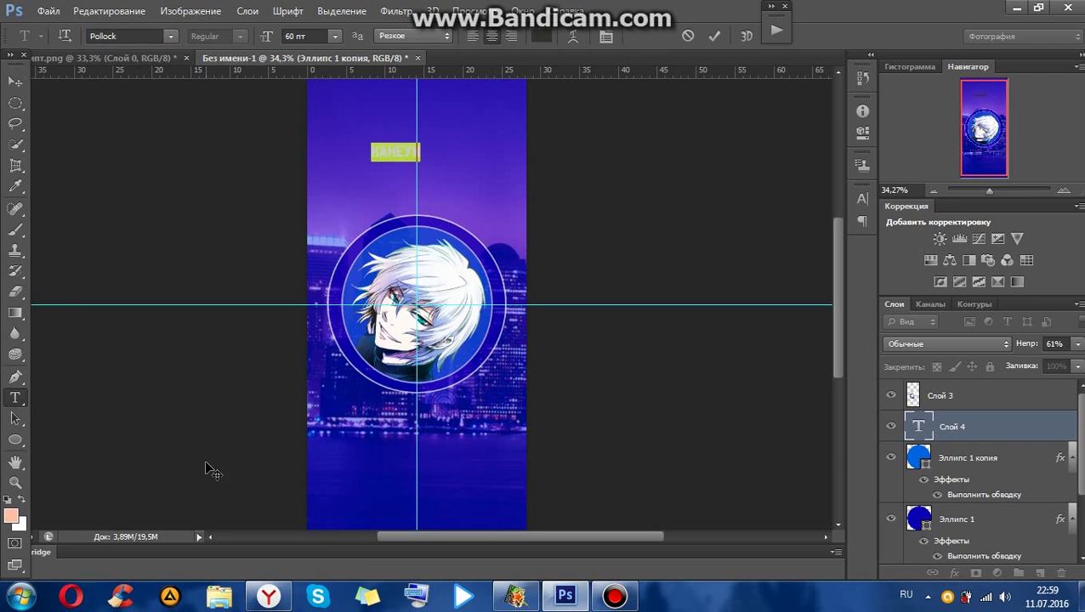
Correct the title to read КАНЕКИ and move it over to the vertical guide
scroll(379, 234, up, 2)
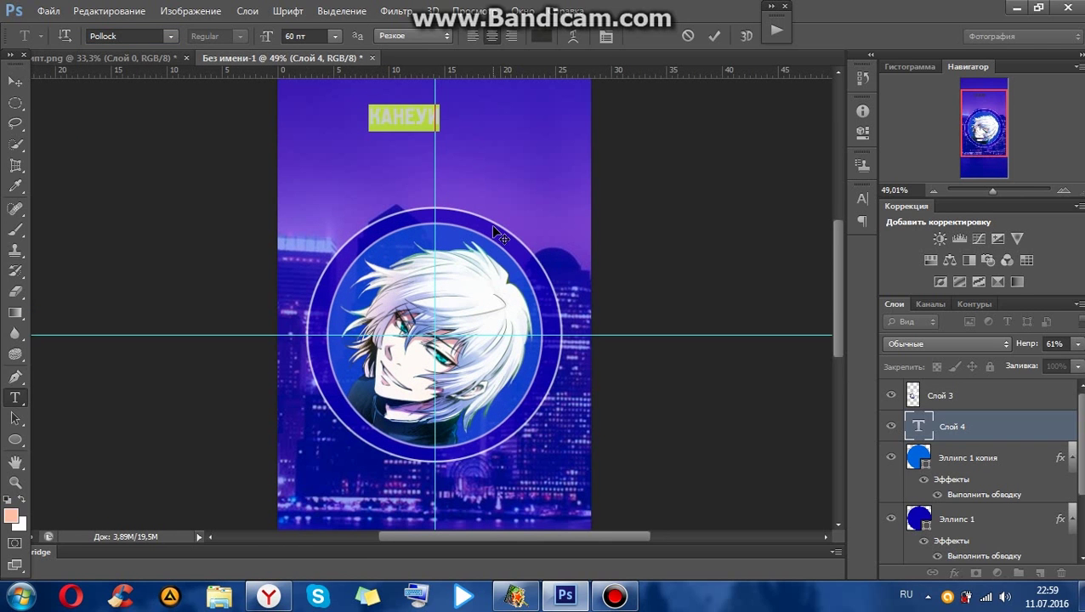
text(А)
click(15, 81)
scroll(497, 229, up, 3)
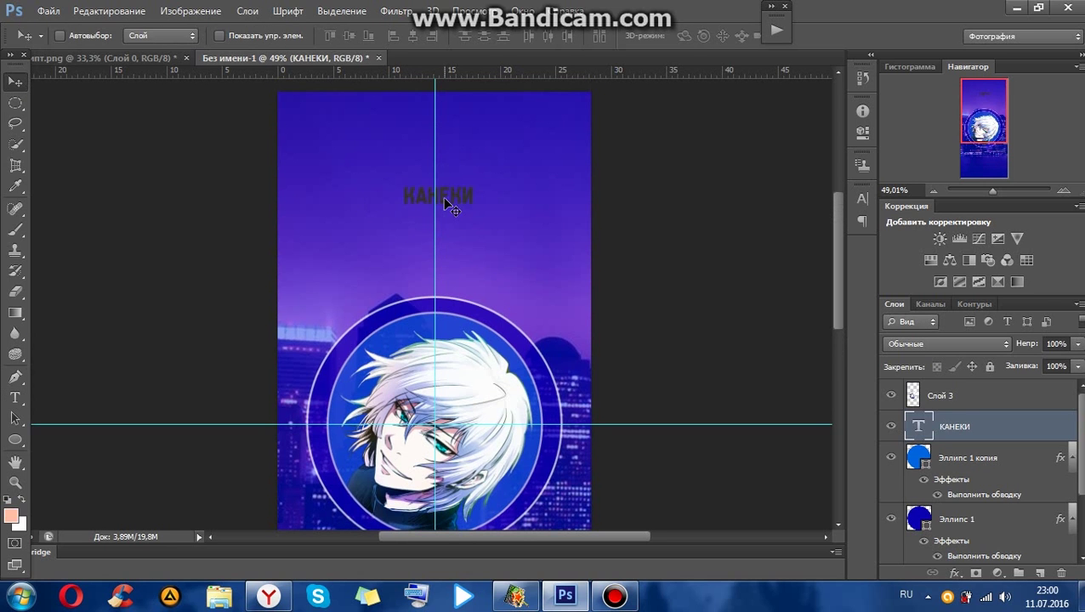
Enlarge the КАНЕКИ title to about 208% and centre it on the vertical guide near the banner's upper edge
key(ctrl+t)
drag(503, 175, 521, 166)
drag(397, 211, 371, 223)
drag(481, 199, 467, 176)
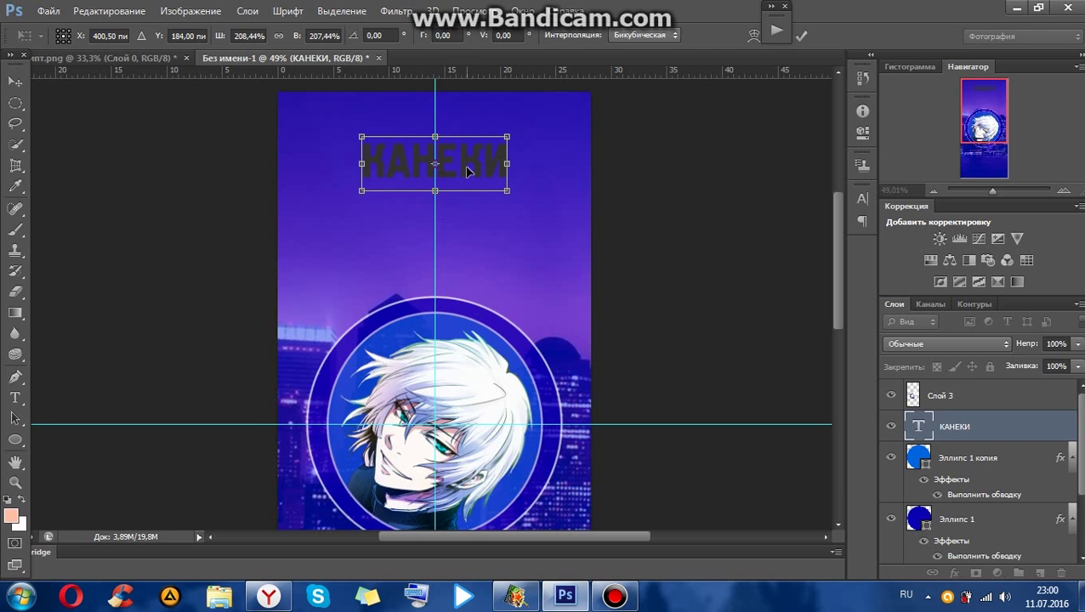
key(Return)
Duplicate the КАНЕКИ title and place the copy directly beneath the original
key(ctrl+j)
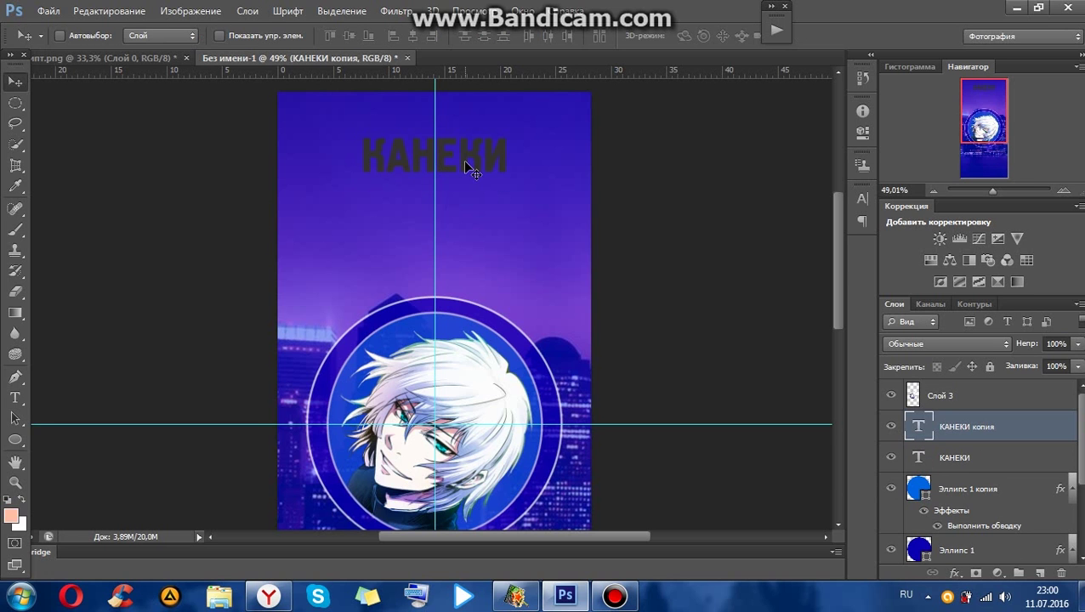
drag(462, 178, 468, 204)
key(ctrl+t)
key(Return)
Change the duplicated title's text to КЕН
key(t)
click(476, 201)
drag(501, 203, 393, 202)
text(ЕН)
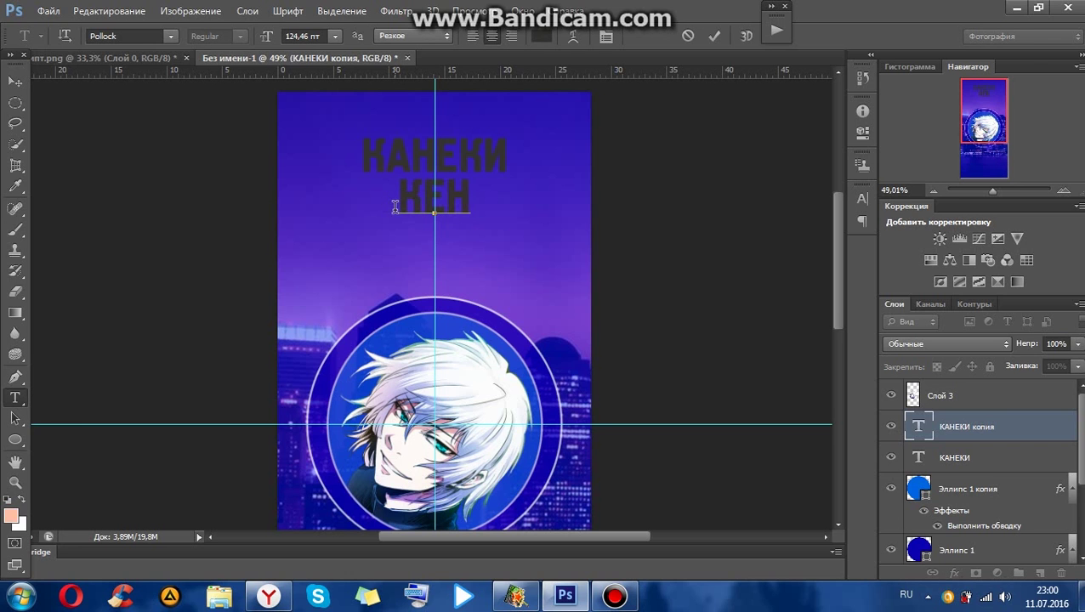
Stretch the КЕН title to about 198% width and 129% height, keeping it centred beneath КАНЕКИ
click(15, 82)
key(ctrl+t)
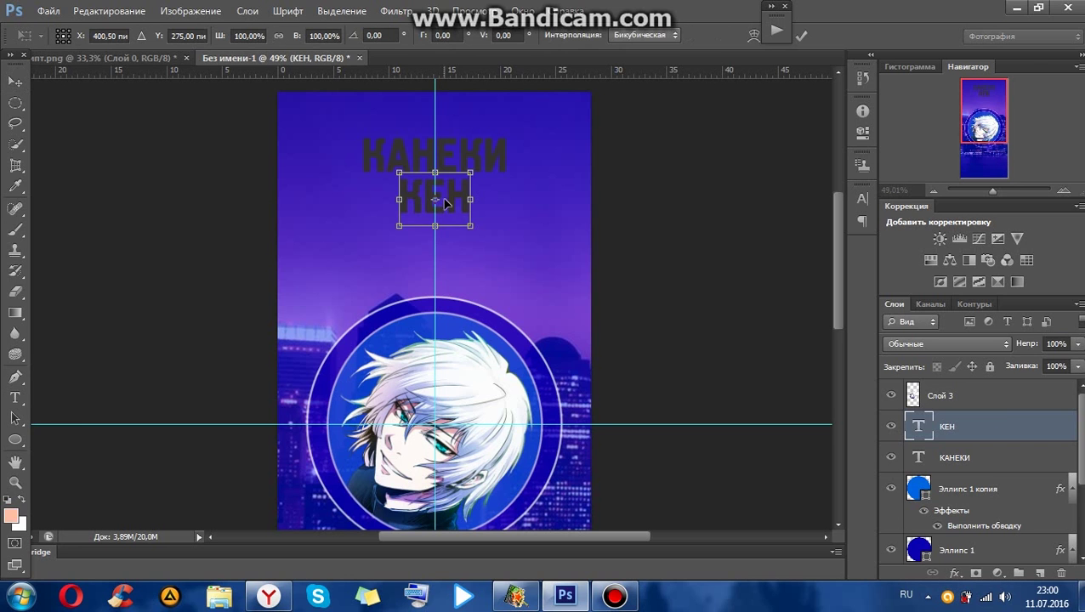
drag(483, 199, 516, 200)
drag(399, 200, 363, 200)
drag(436, 227, 435, 242)
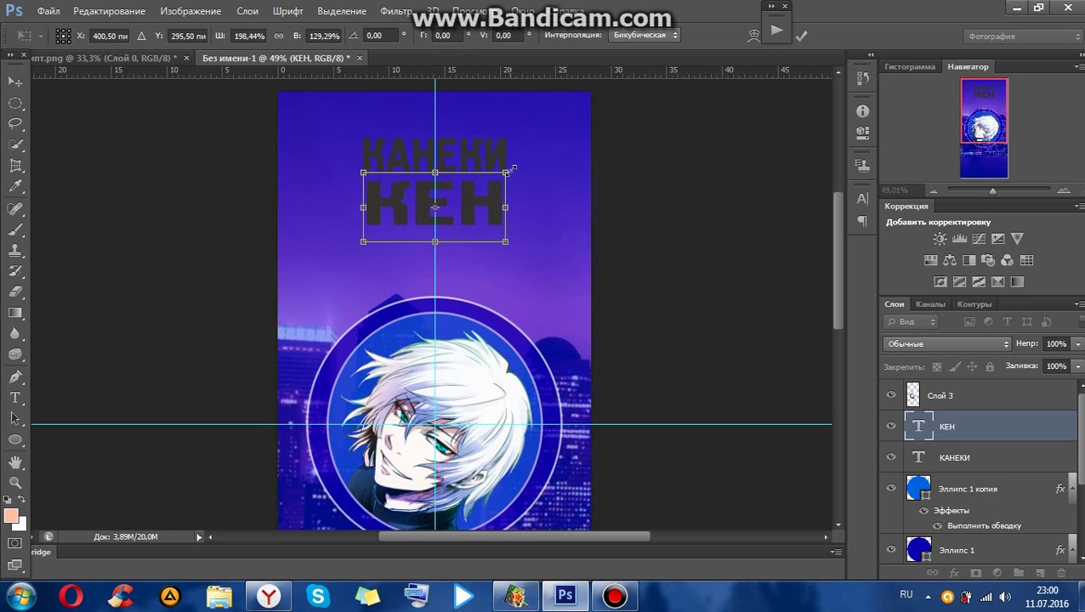
key(Return)
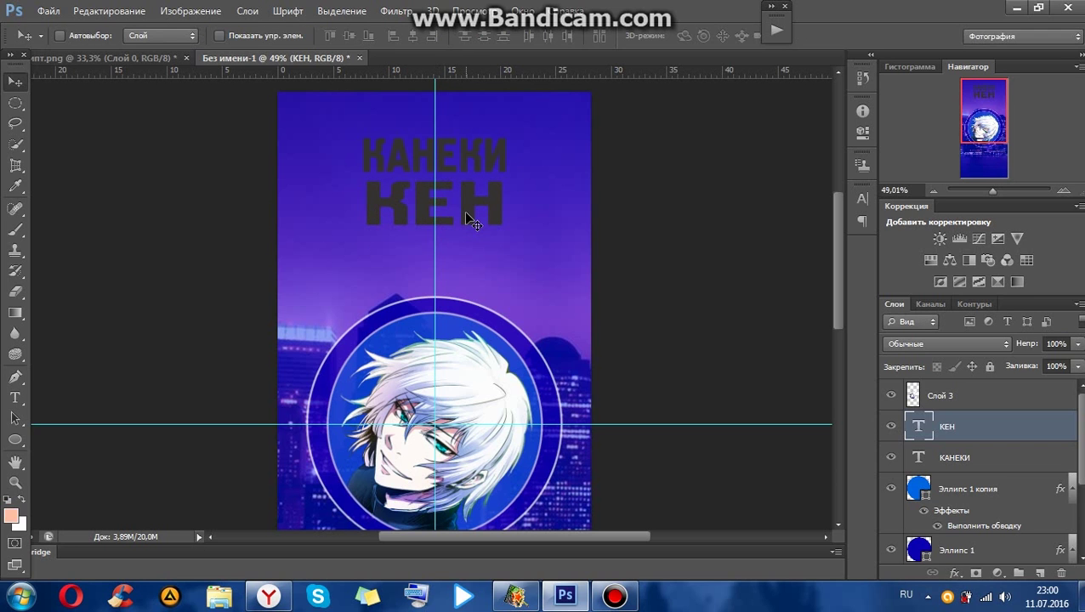
Scale the КЕН title to about 104% and nudge it so its edges line up with КАНЕКИ above
key(ctrl+t)
drag(506, 172, 495, 178)
drag(385, 219, 364, 241)
drag(500, 240, 507, 244)
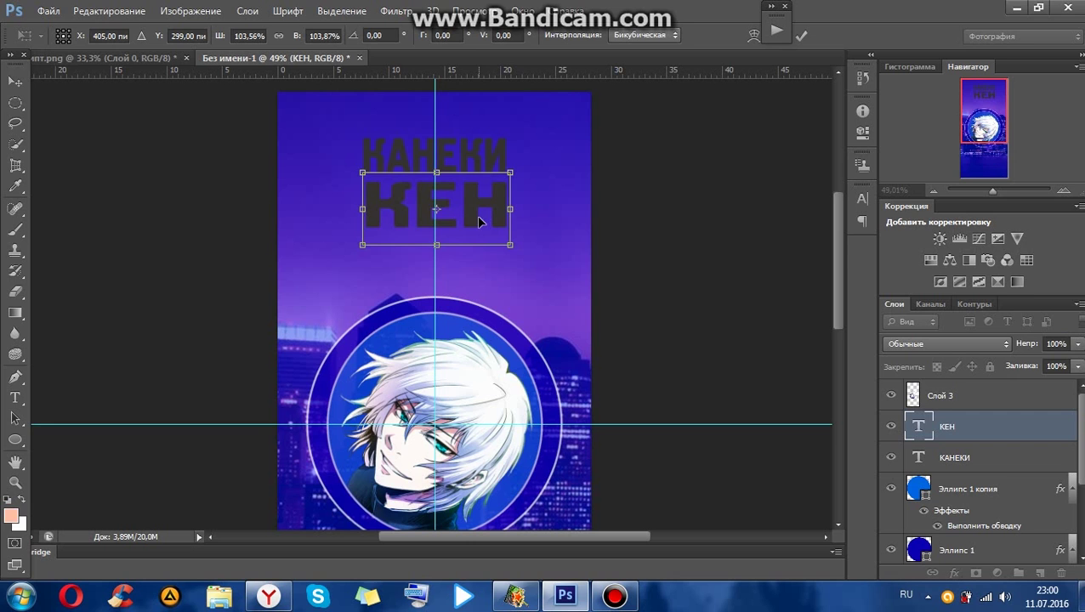
key(Return)
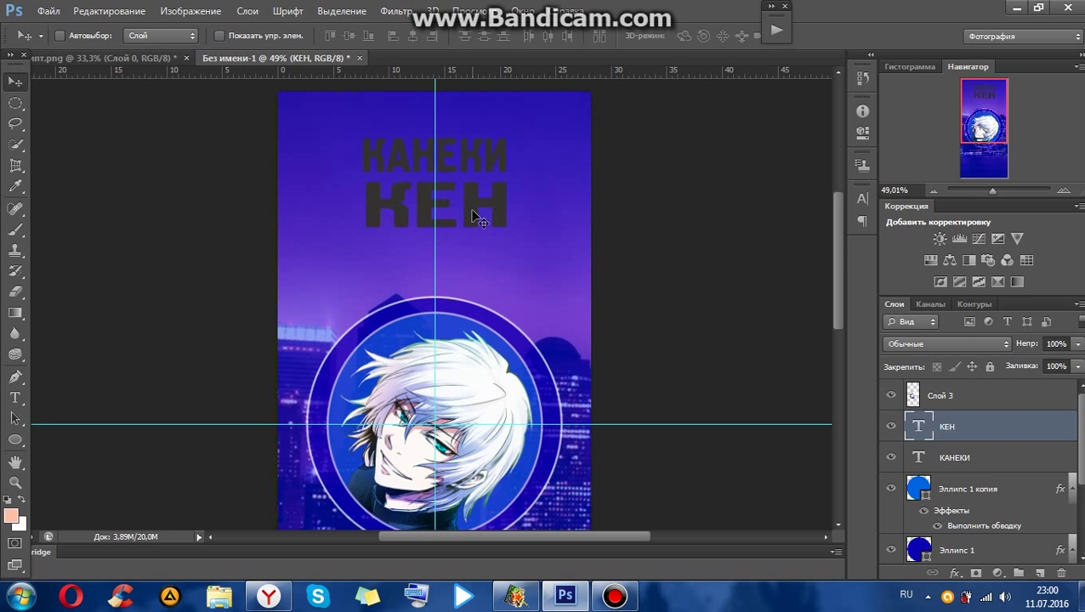
key(ctrl+t)
drag(470, 209, 469, 209)
key(Return)
Add gradient overlay and colour overlay effects to the КАНЕКИ title
double_click(1005, 459)
drag(498, 160, 657, 64)
click(595, 270)
click(589, 253)
Set the КАНЕКИ colour overlay to a bright blue at 69% opacity
click(964, 116)
drag(881, 303, 885, 307)
click(785, 307)
click(835, 375)
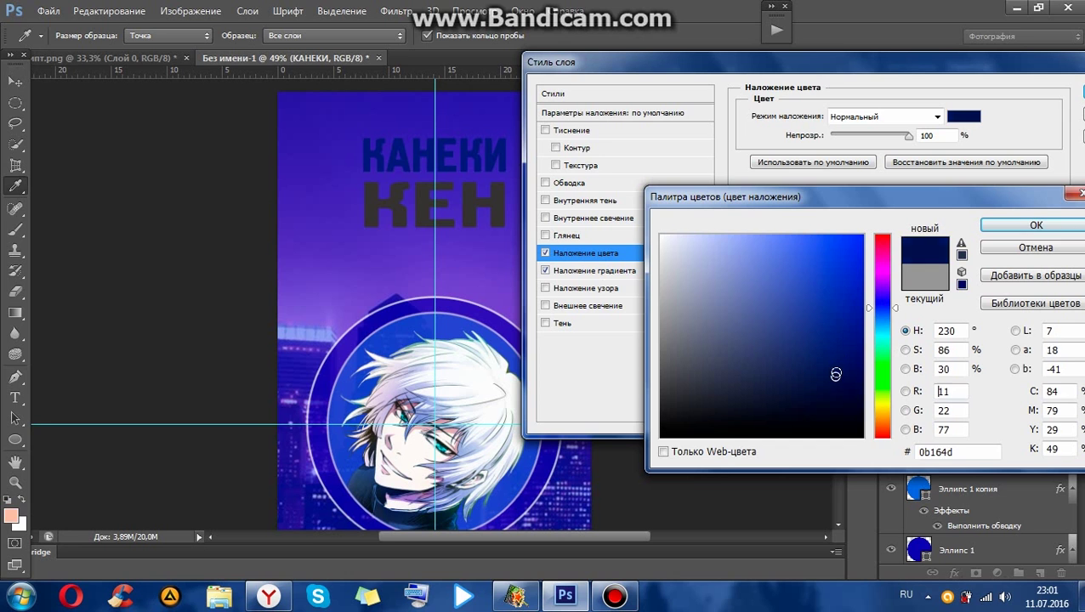
drag(835, 341, 901, 197)
drag(861, 277, 836, 247)
click(1036, 224)
drag(908, 136, 884, 138)
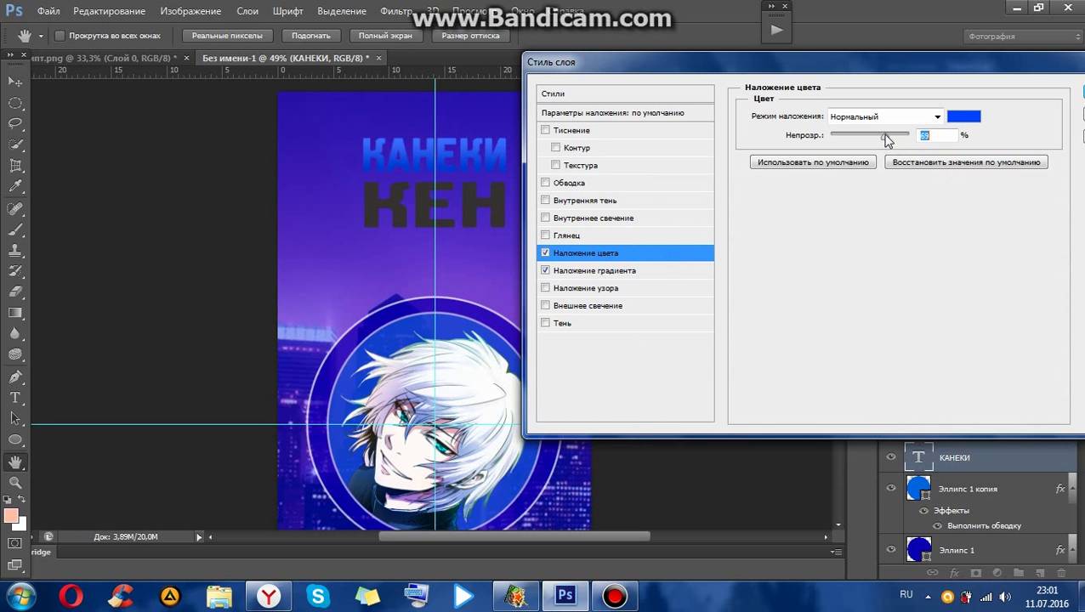
Change the КАНЕКИ colour overlay to 002aff and set its opacity to 80%
click(963, 116)
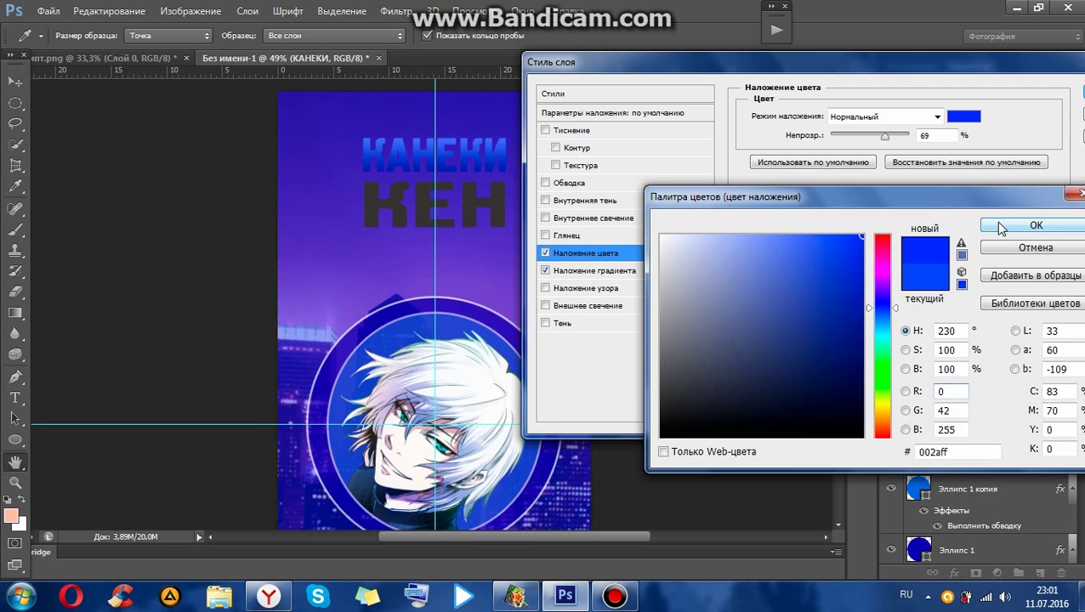
click(1035, 224)
drag(885, 136, 889, 136)
text(80)
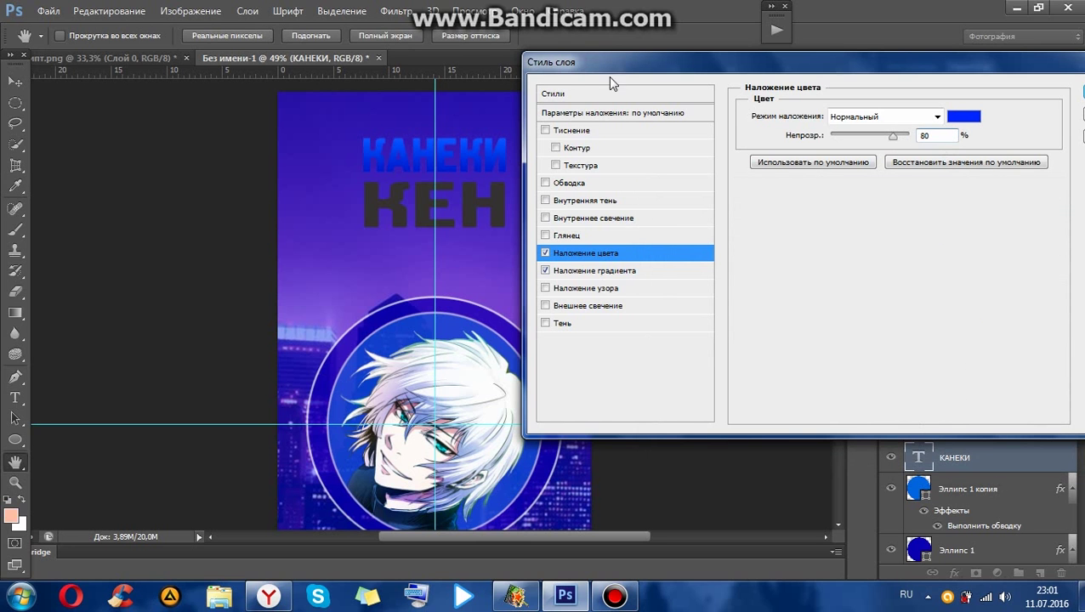
Shift the hue of the КАНЕКИ colour overlay to the lighter blue 004eff
drag(611, 63, 636, 59)
click(991, 116)
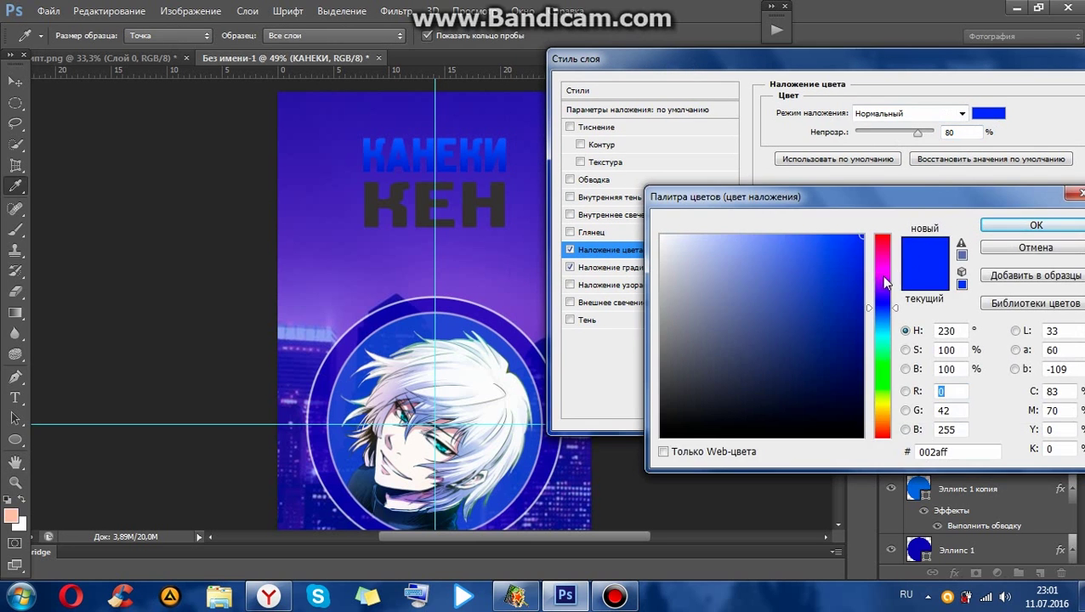
drag(881, 309, 881, 313)
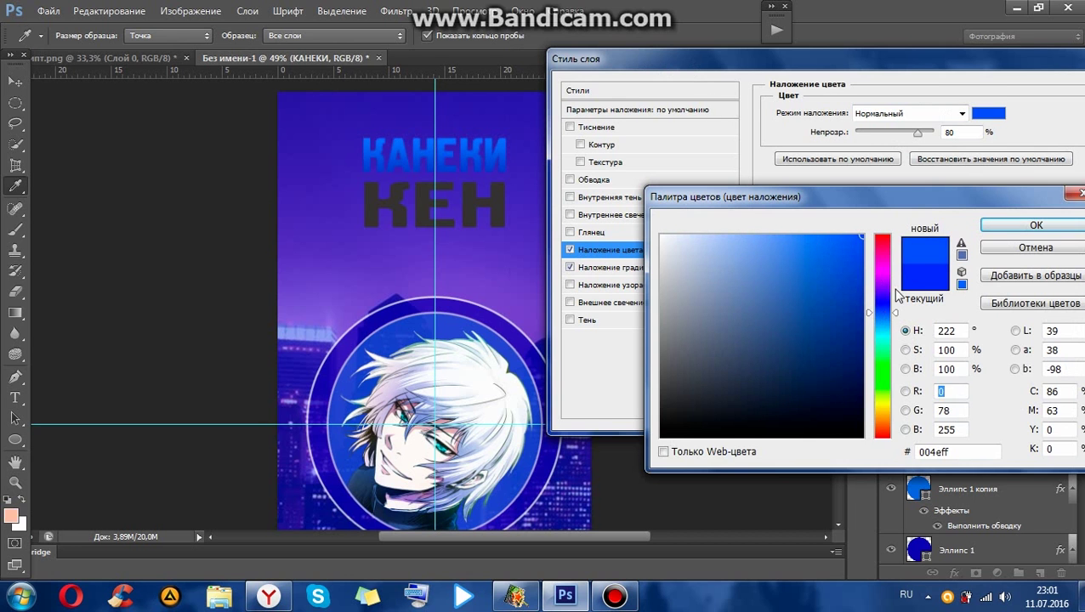
click(1007, 225)
Add a white 4 px outside stroke to КАНЕКИ, lower its opacity slightly and apply the layer style
drag(965, 65, 890, 69)
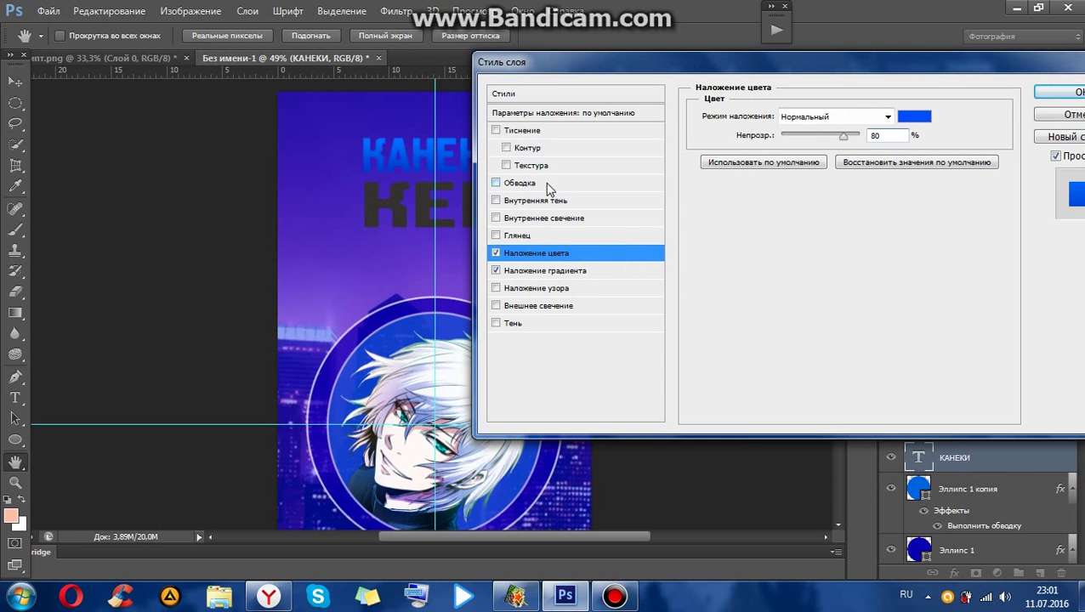
click(519, 182)
click(748, 223)
drag(712, 243, 659, 231)
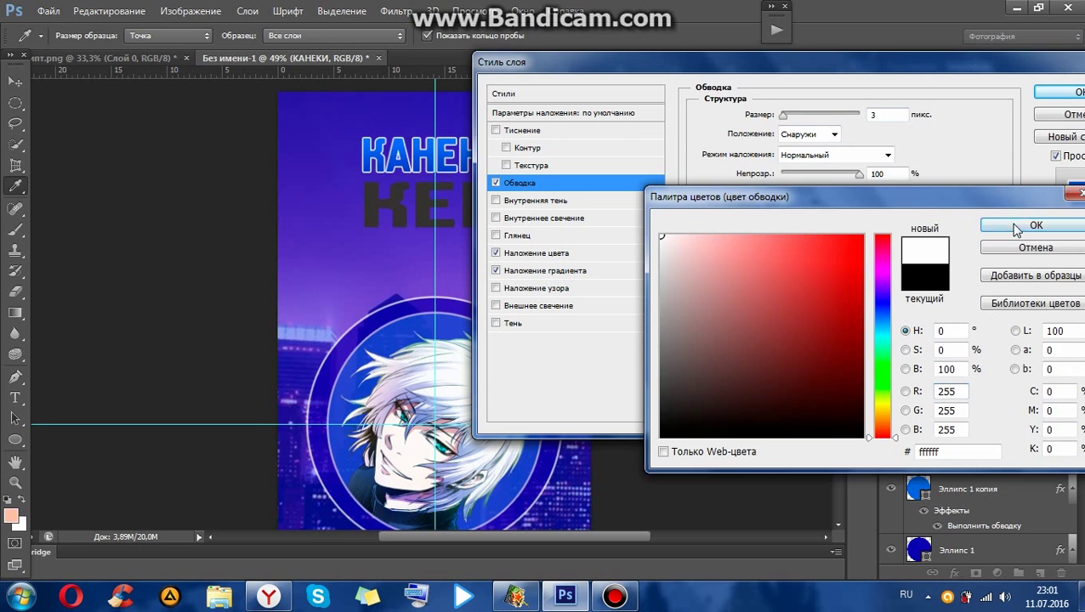
click(1018, 228)
drag(779, 65, 799, 66)
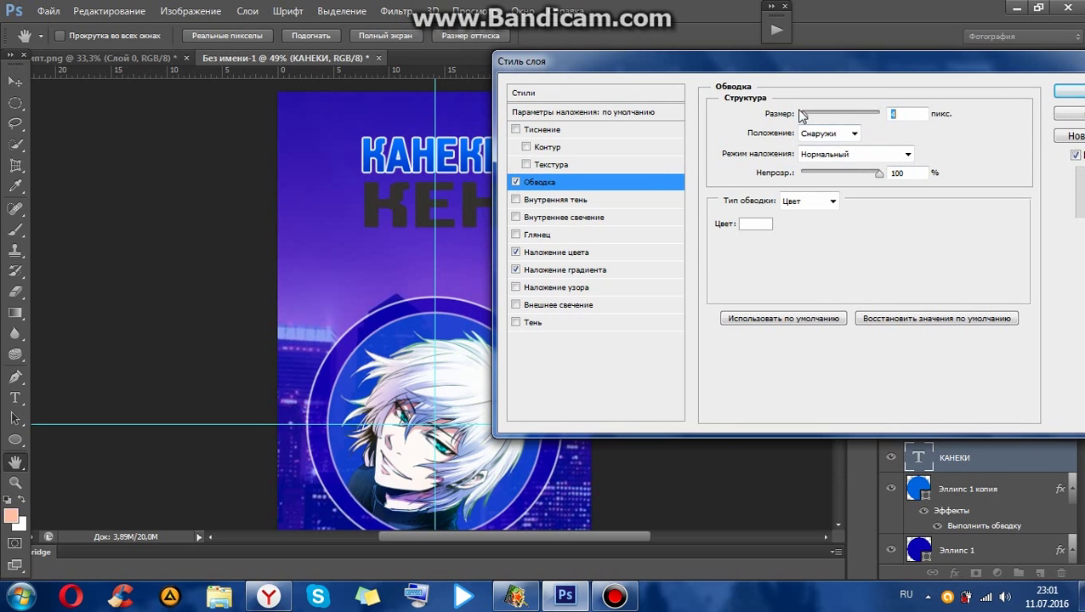
drag(940, 69, 857, 68)
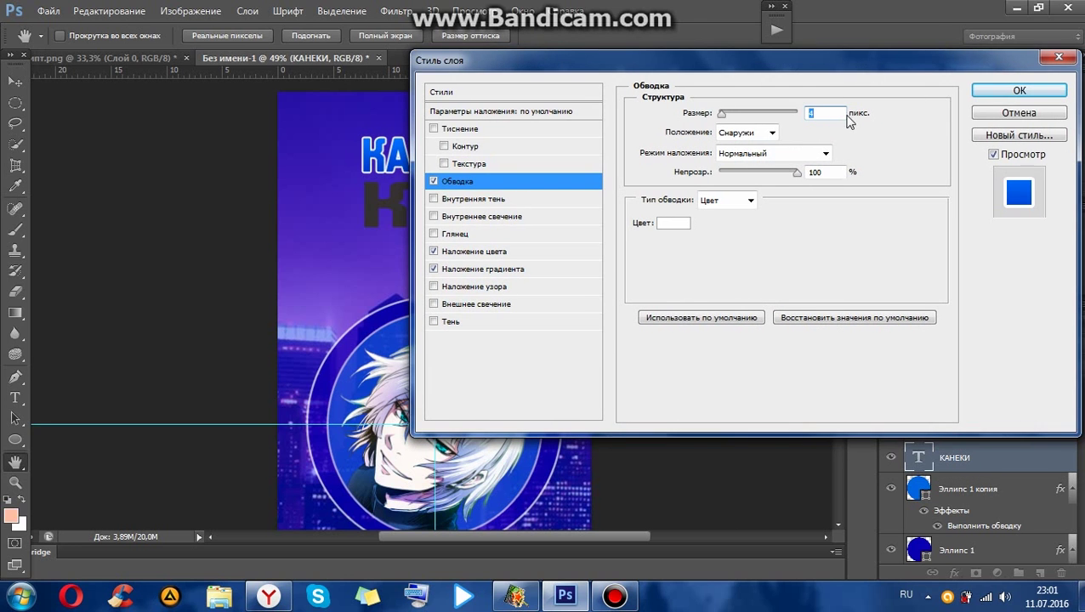
drag(792, 174, 790, 174)
click(1018, 91)
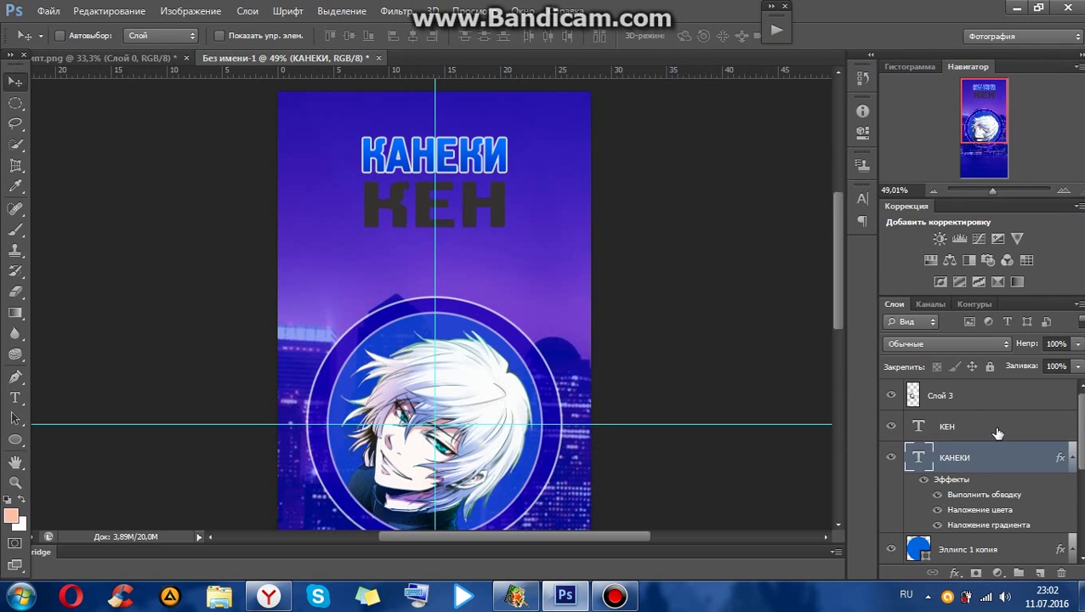
Add gradient and colour overlays to the КЕН title, using the blue 3270fe sampled from the КАНЕКИ lettering
double_click(987, 433)
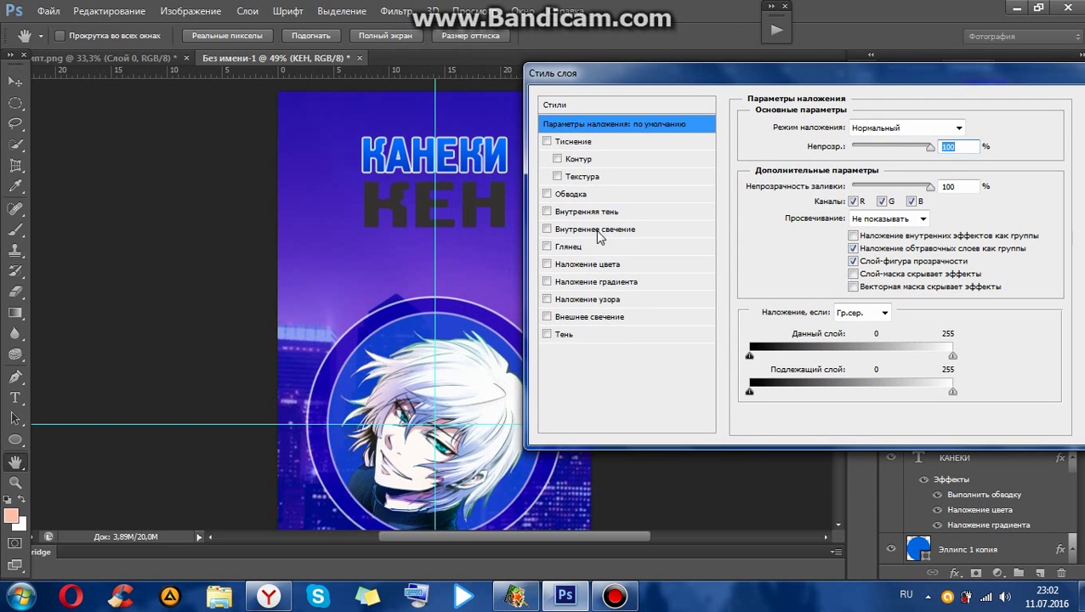
click(587, 263)
click(965, 128)
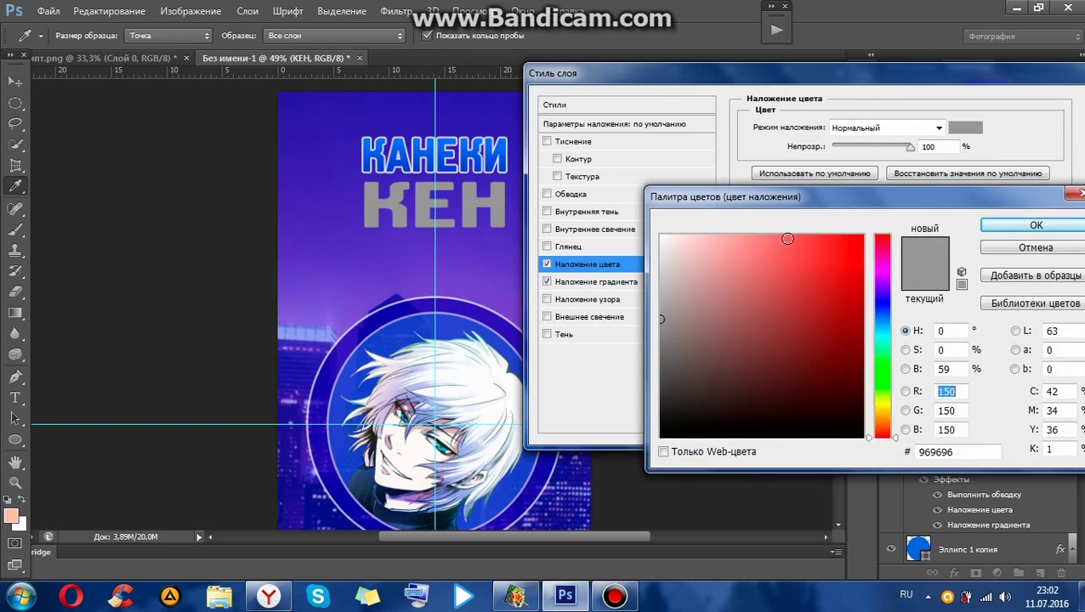
click(366, 168)
click(365, 140)
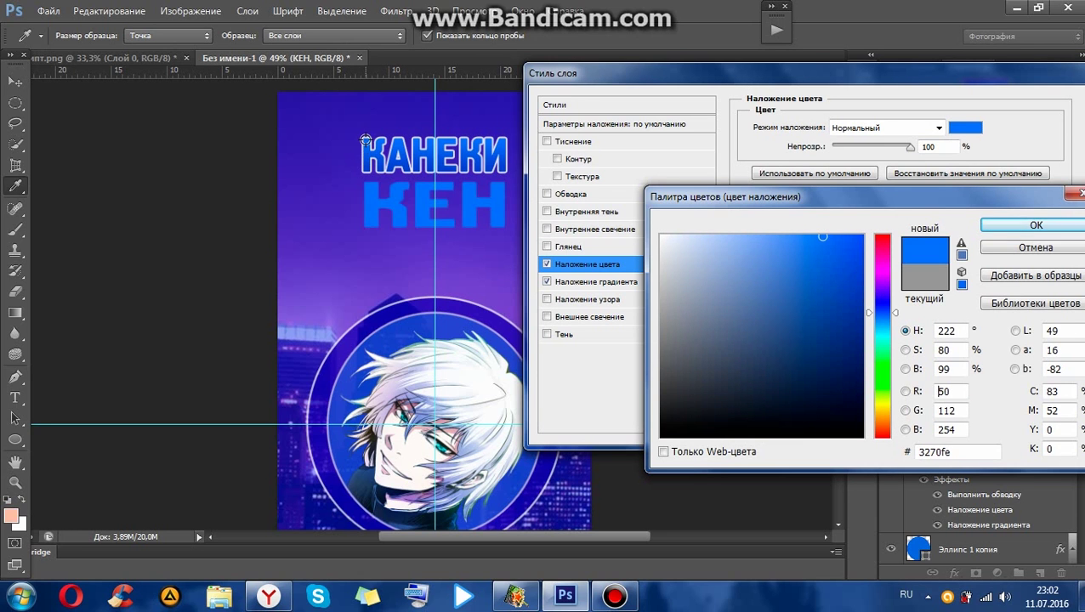
click(1033, 226)
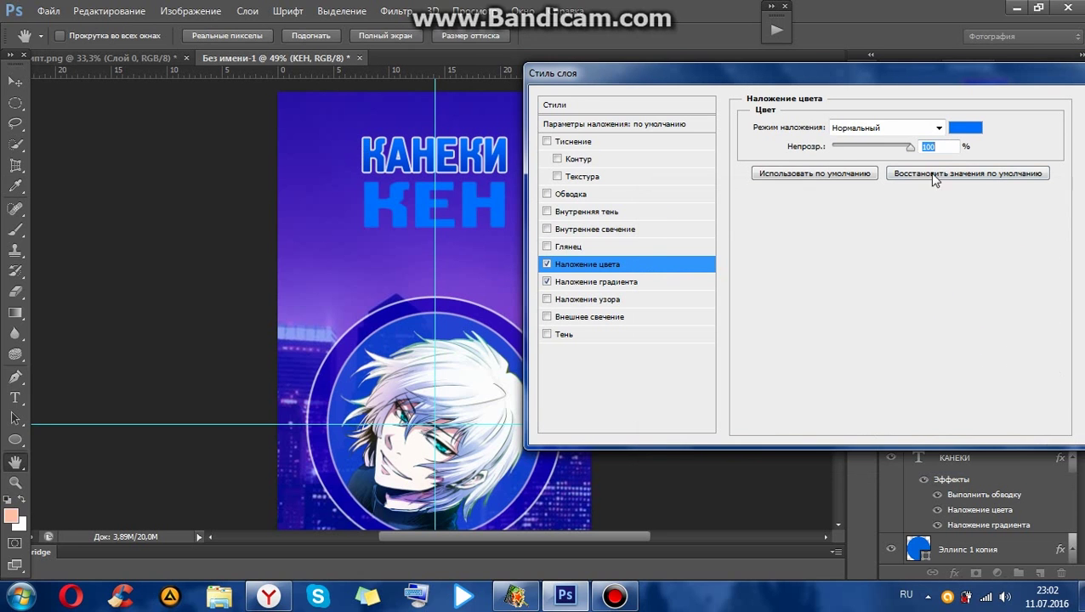
Set the КЕН colour overlay's opacity to 80% and apply the layer style
text(70)
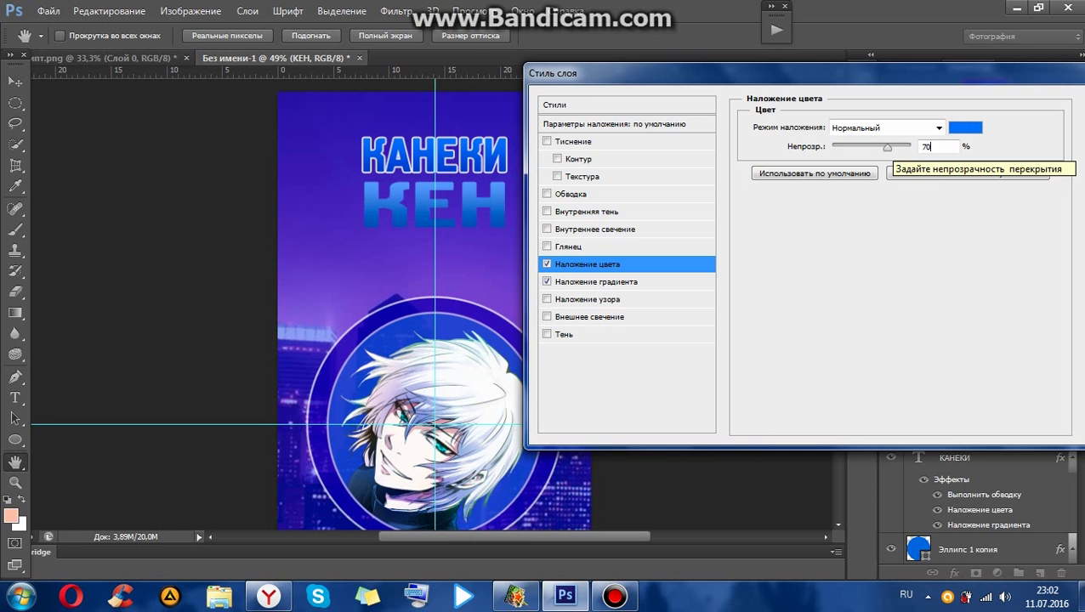
drag(894, 148, 893, 147)
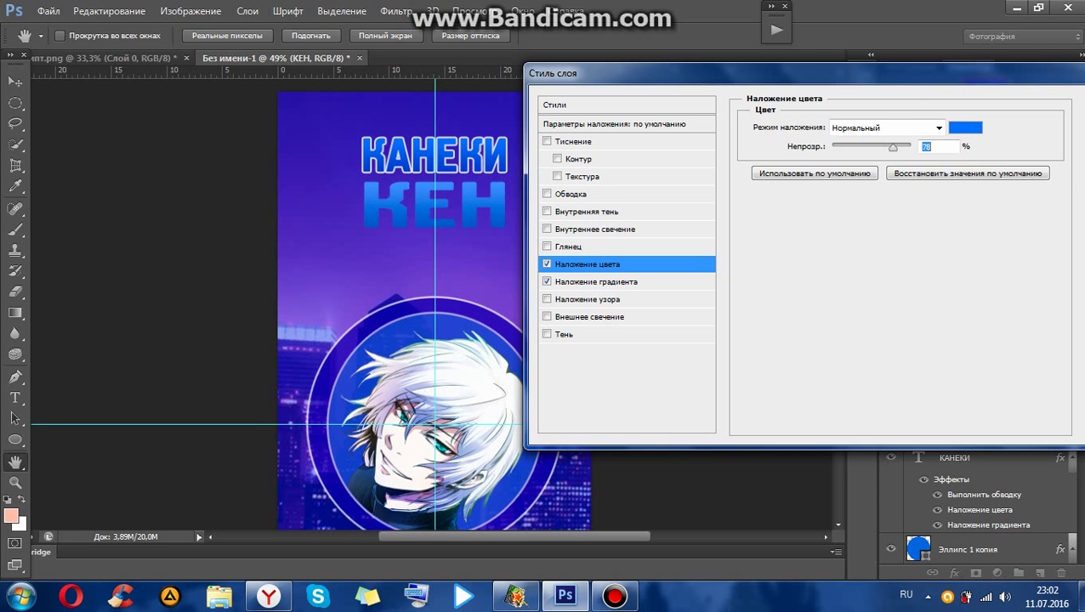
click(938, 106)
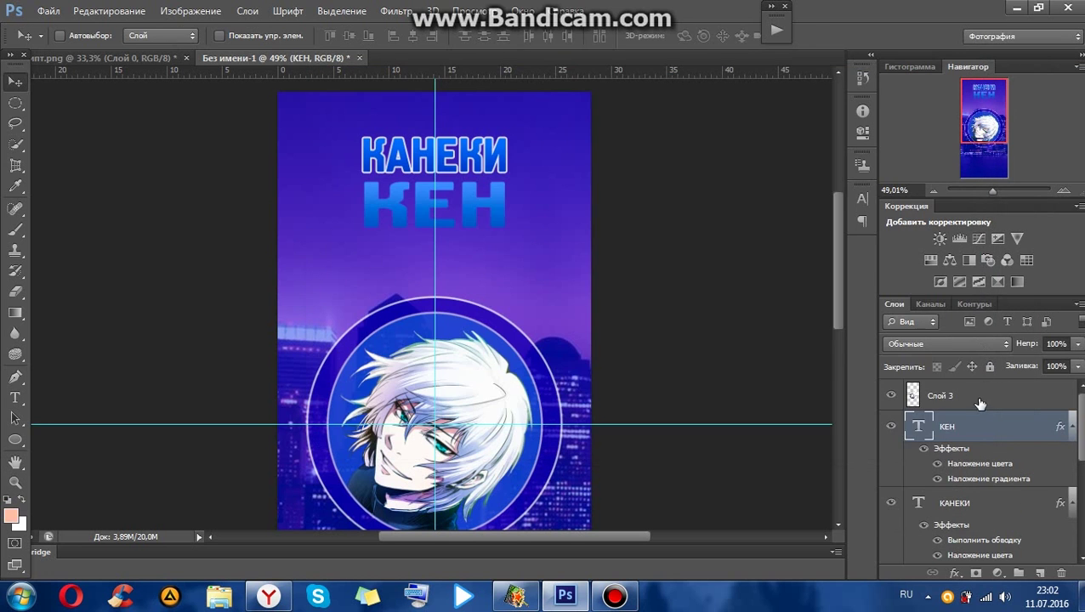
Add a white outside stroke to the КЕН title
scroll(974, 412, down, 1)
double_click(990, 414)
drag(706, 81, 932, 81)
click(655, 265)
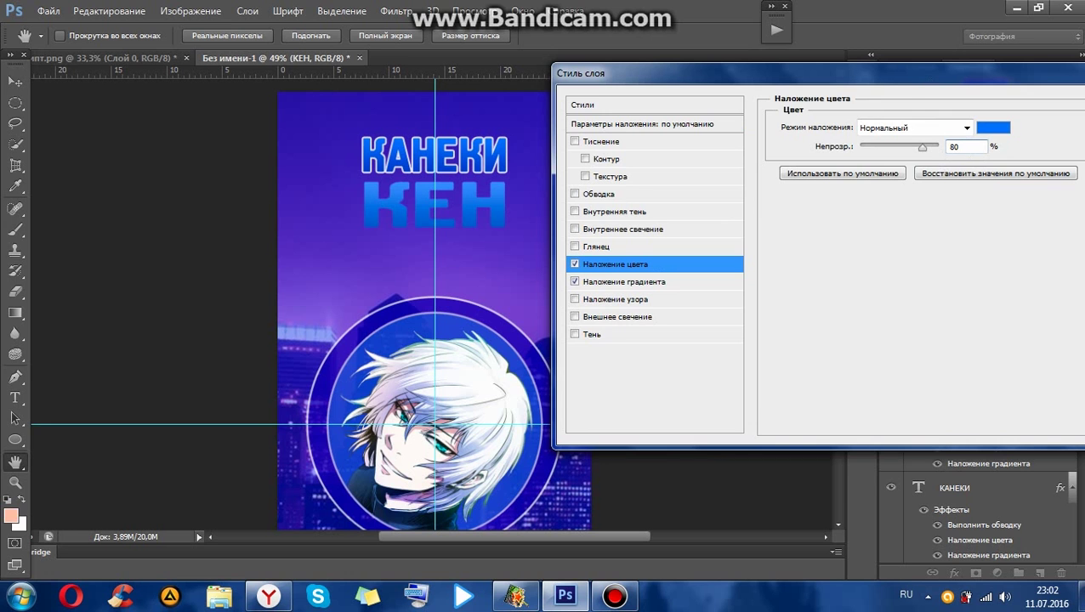
click(632, 195)
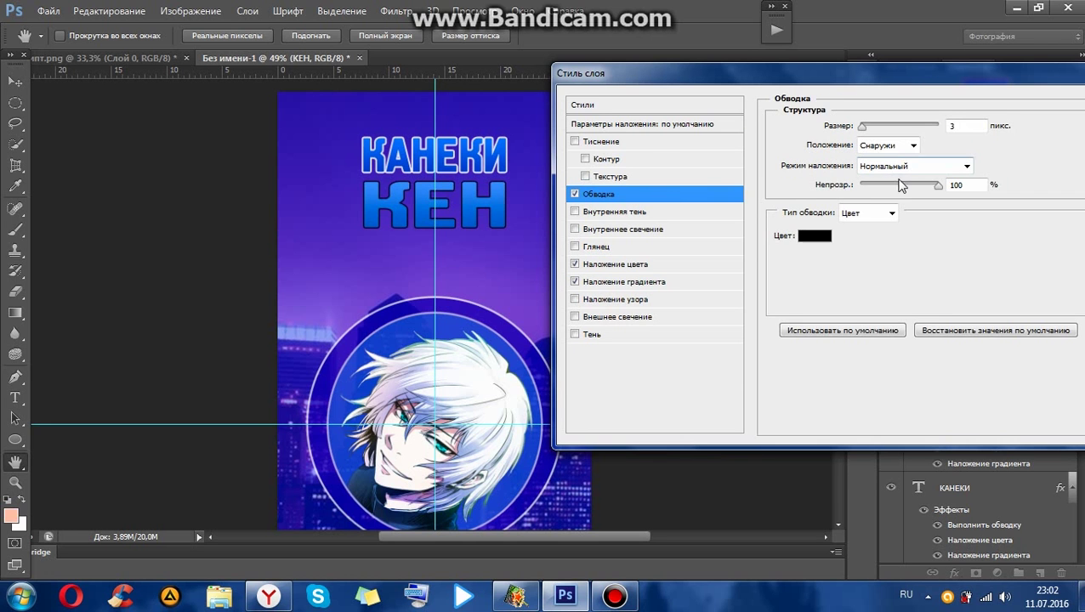
click(811, 237)
click(667, 236)
click(1011, 222)
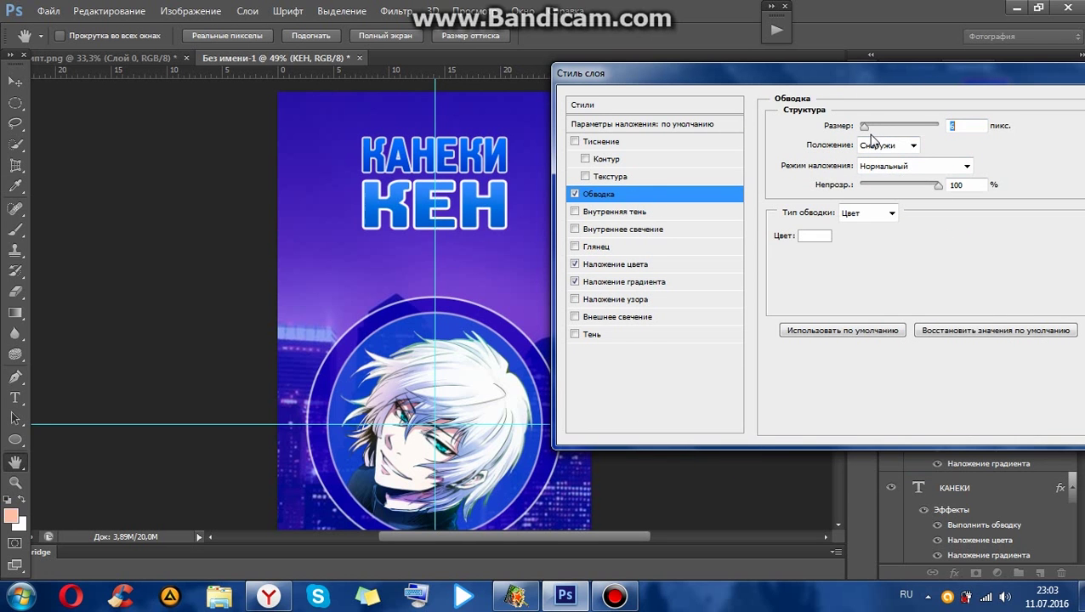
Set the КЕН stroke to 5 px with 85% opacity and apply the layer style
key(Down)
key(Down)
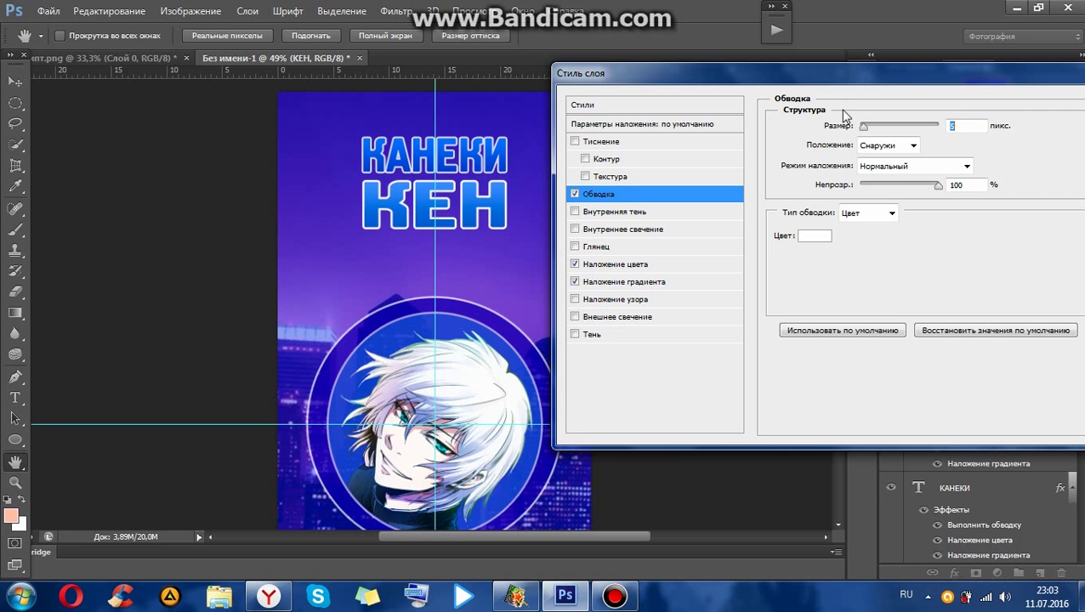
click(927, 185)
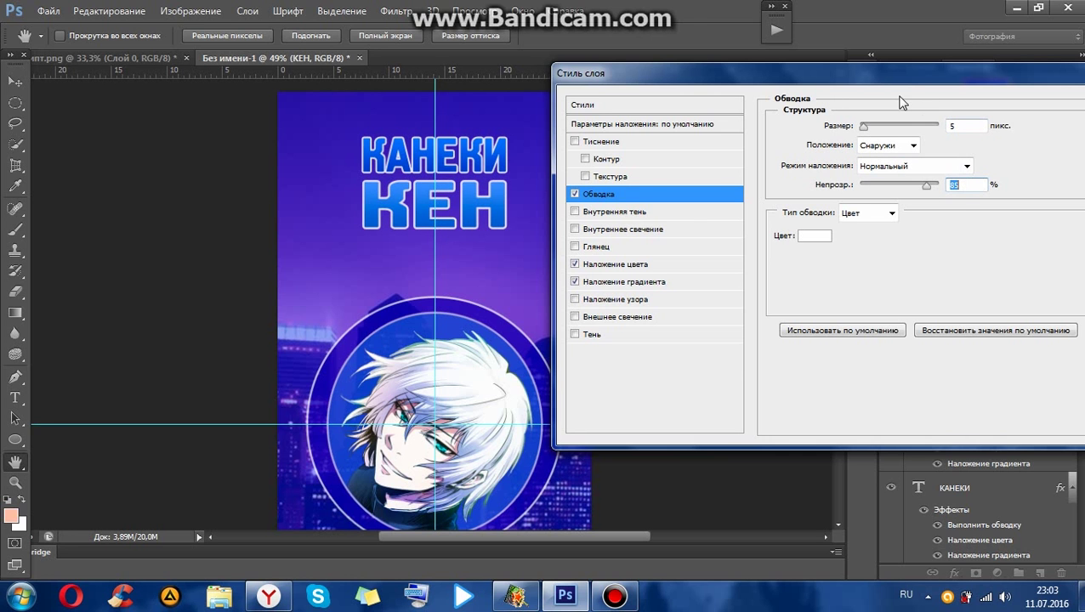
drag(899, 74, 629, 74)
key(Return)
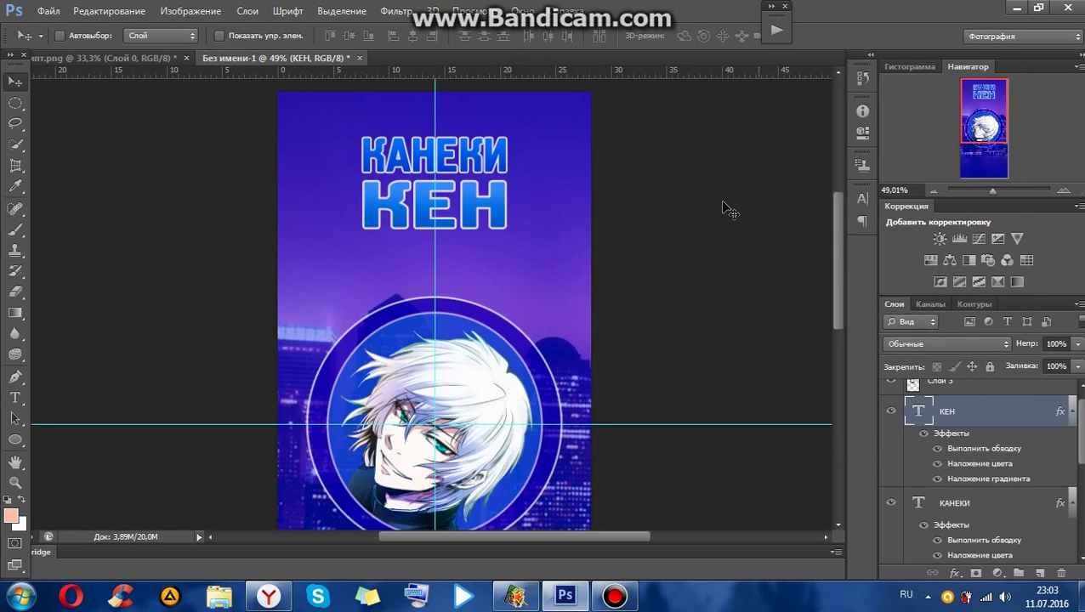
Change the КАНЕКИ title's colour overlay to the lighter blue 3975fe to match КЕН, and apply it
scroll(585, 233, down, 5)
scroll(585, 233, up, 3)
scroll(585, 233, down, 6)
scroll(585, 233, up, 2)
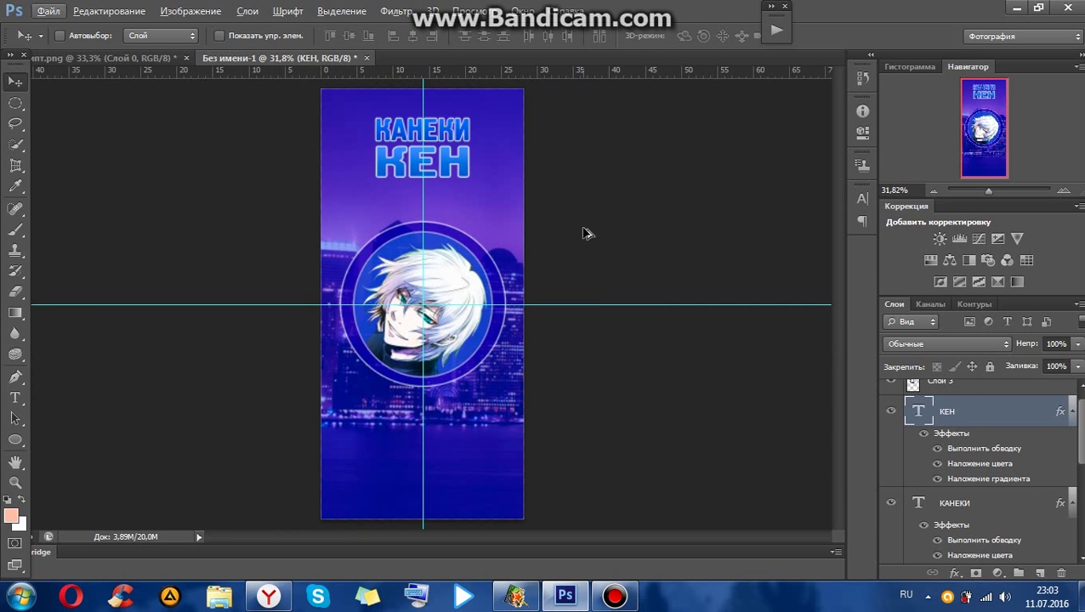
scroll(585, 232, up, 3)
scroll(837, 253, up, 2)
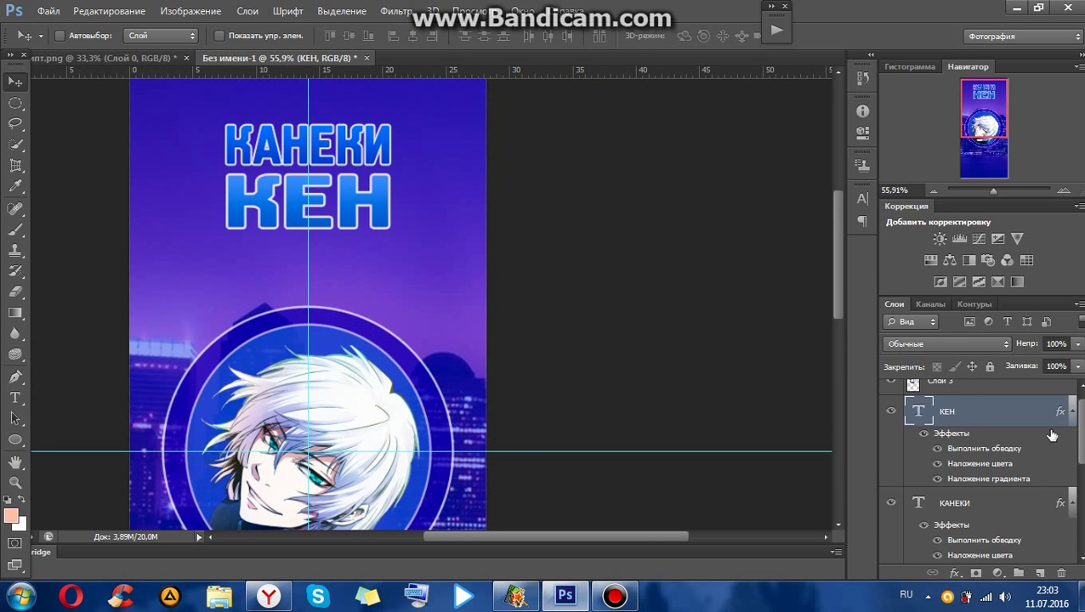
double_click(1012, 480)
drag(501, 78, 720, 82)
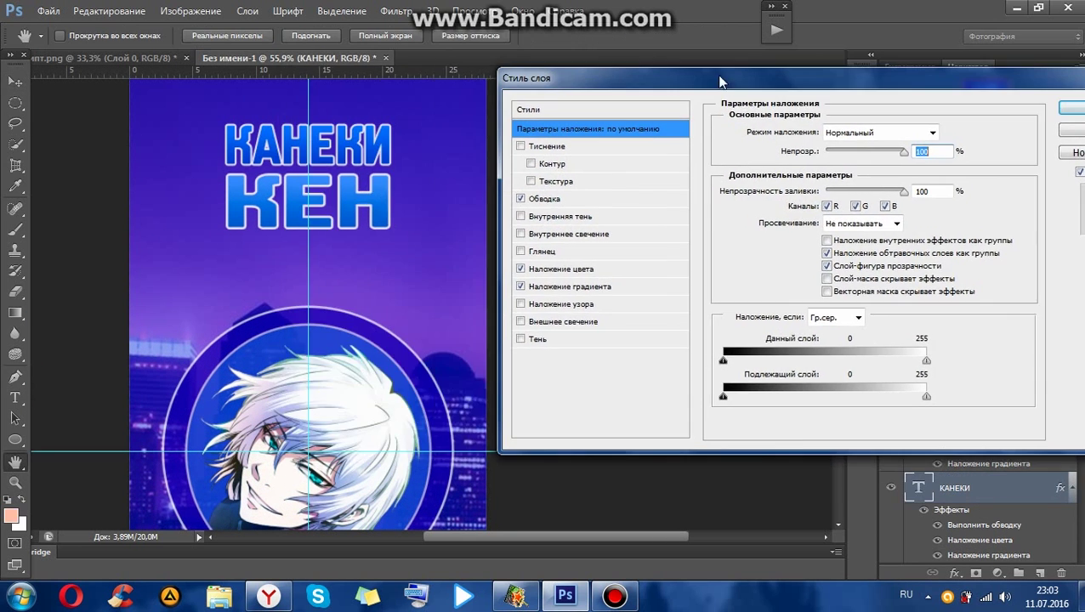
click(590, 270)
click(939, 132)
mouse_move(848, 253)
mouse_down()
mouse_move(848, 240)
mouse_move(818, 234)
mouse_up()
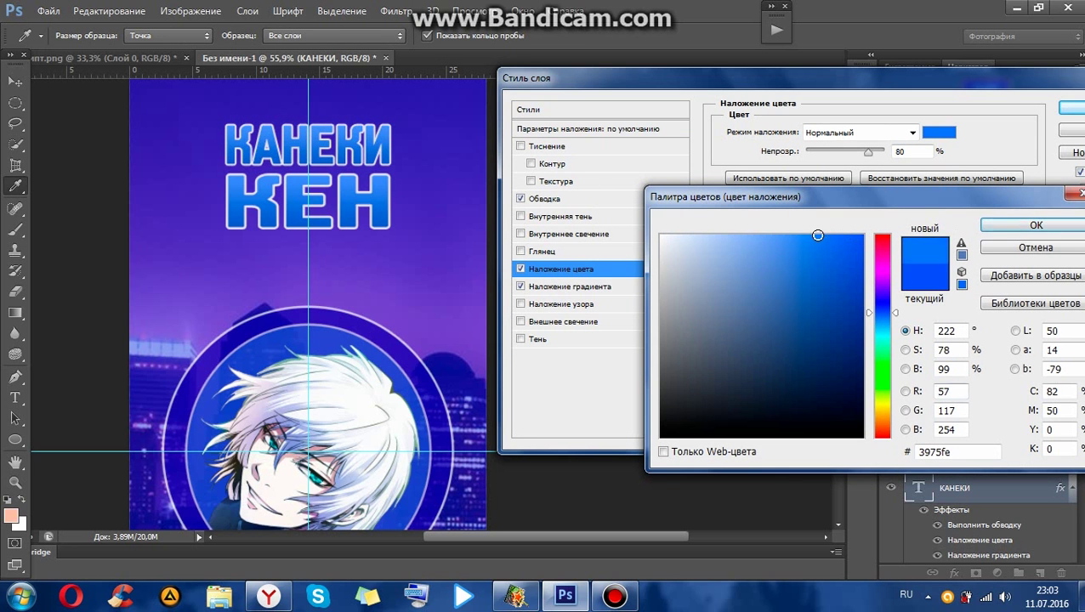
click(1036, 225)
click(1070, 108)
Enlarge the КАНЕКИ title to about 107% and keep it centred on the vertical guide
scroll(233, 228, down, 2)
scroll(434, 172, down, 1)
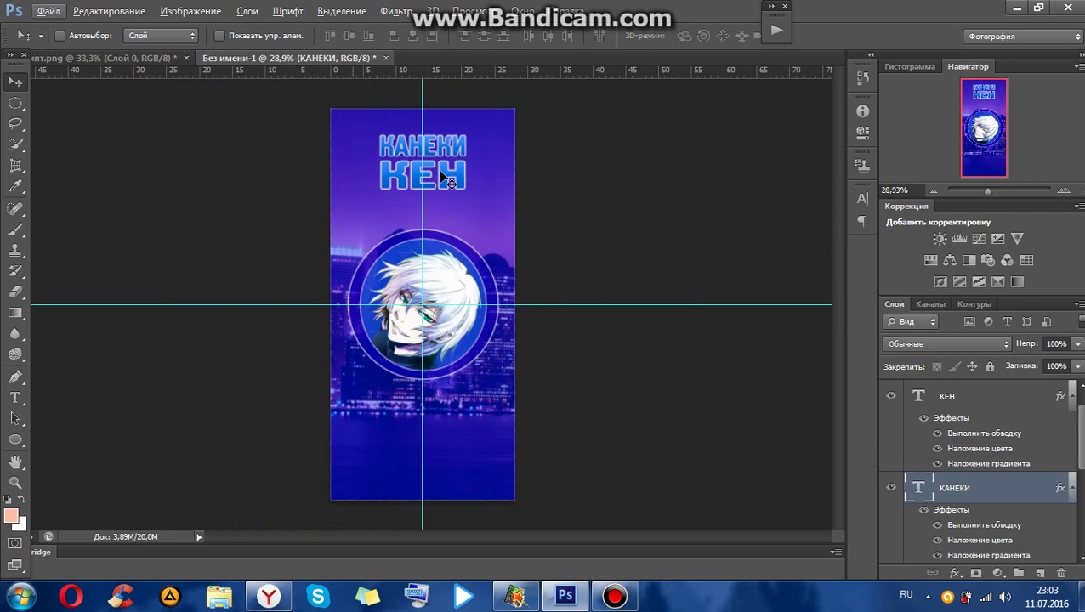
scroll(431, 175, up, 3)
key(ctrl+t)
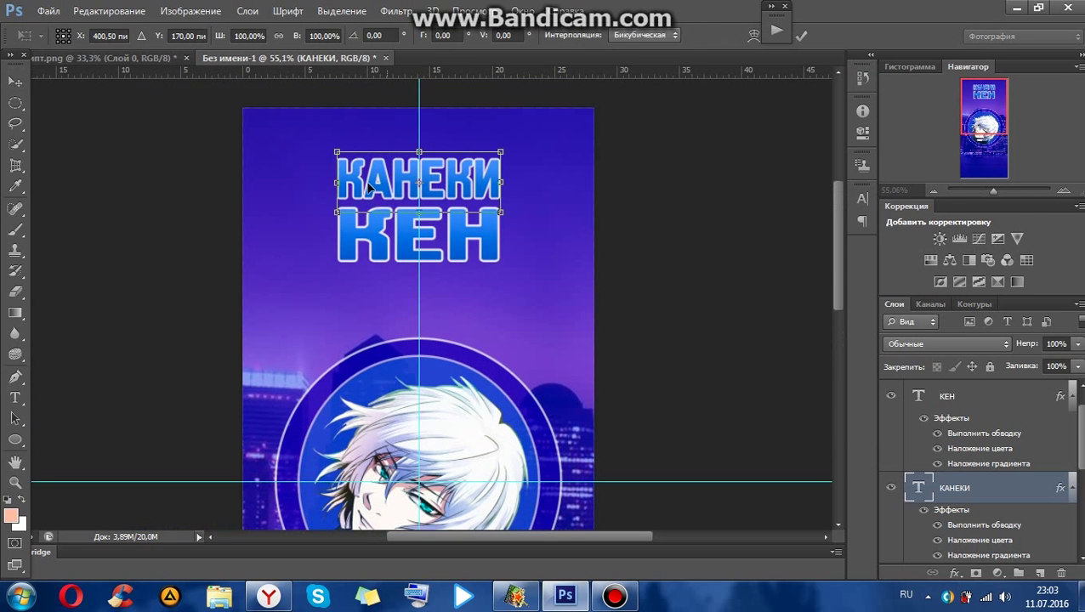
drag(336, 214, 326, 219)
drag(468, 192, 474, 189)
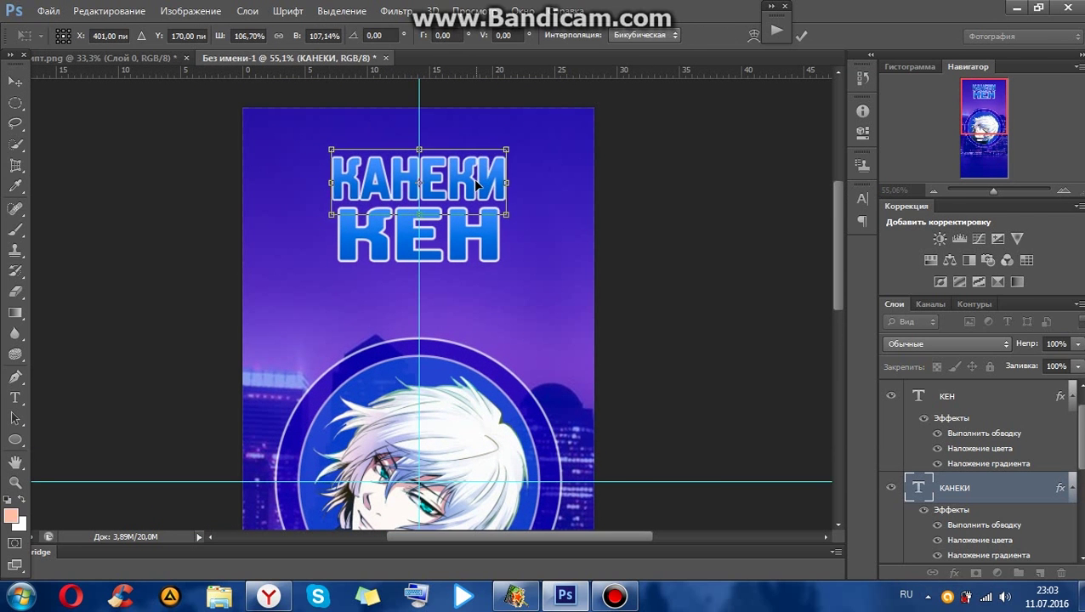
key(Return)
Move the КЕН title slightly down, enlarge it to about 107%, and match its width and centring to КАНЕКИ
click(991, 410)
key(ctrl+t)
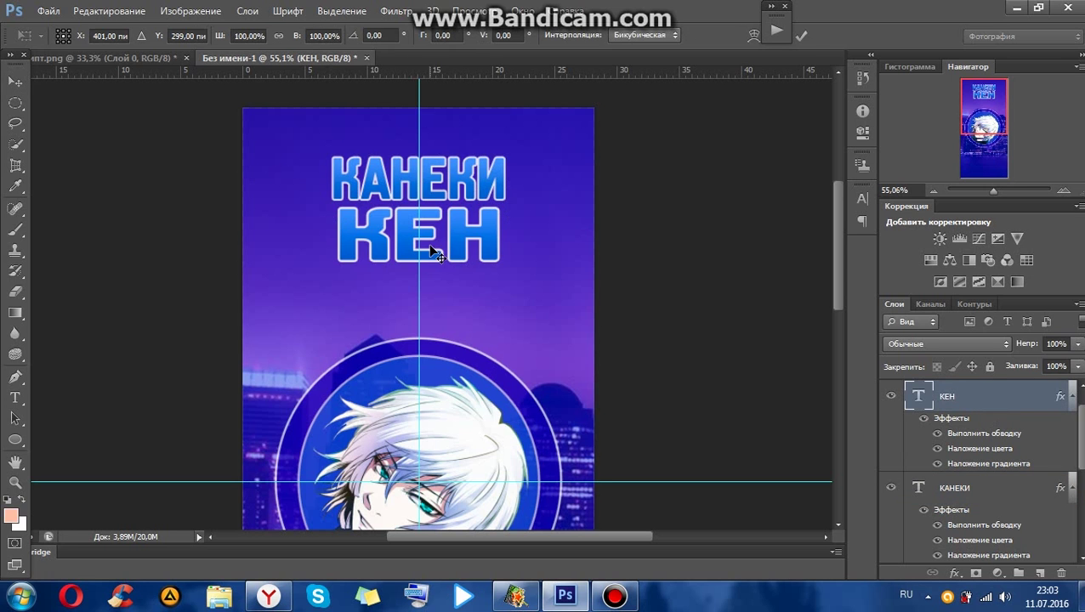
drag(445, 232, 447, 247)
drag(335, 291, 323, 297)
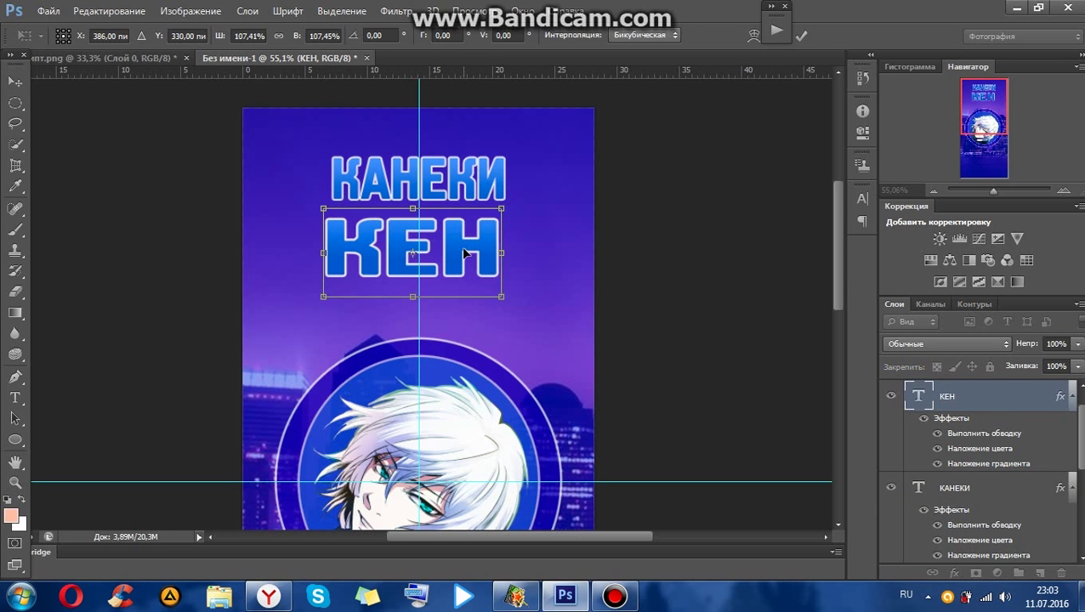
drag(456, 262, 462, 259)
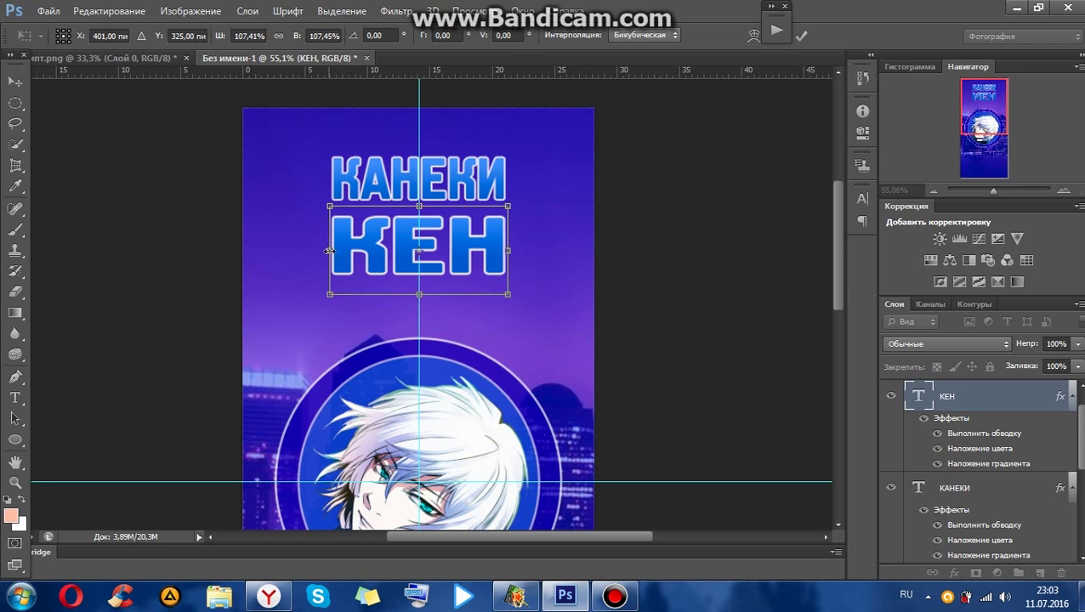
drag(329, 251, 333, 251)
drag(479, 251, 451, 248)
key(Return)
key(ctrl+t)
key(Return)
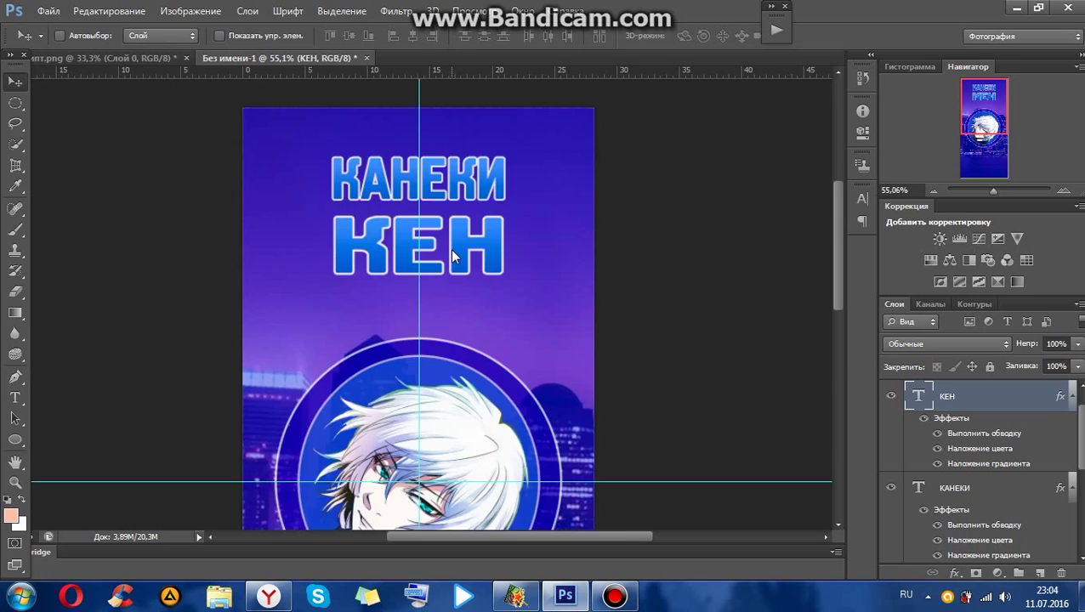
Draw a wide rectangle about 539 by 163 px over the dark water below the skyline
scroll(451, 251, down, 3)
scroll(453, 263, up, 2)
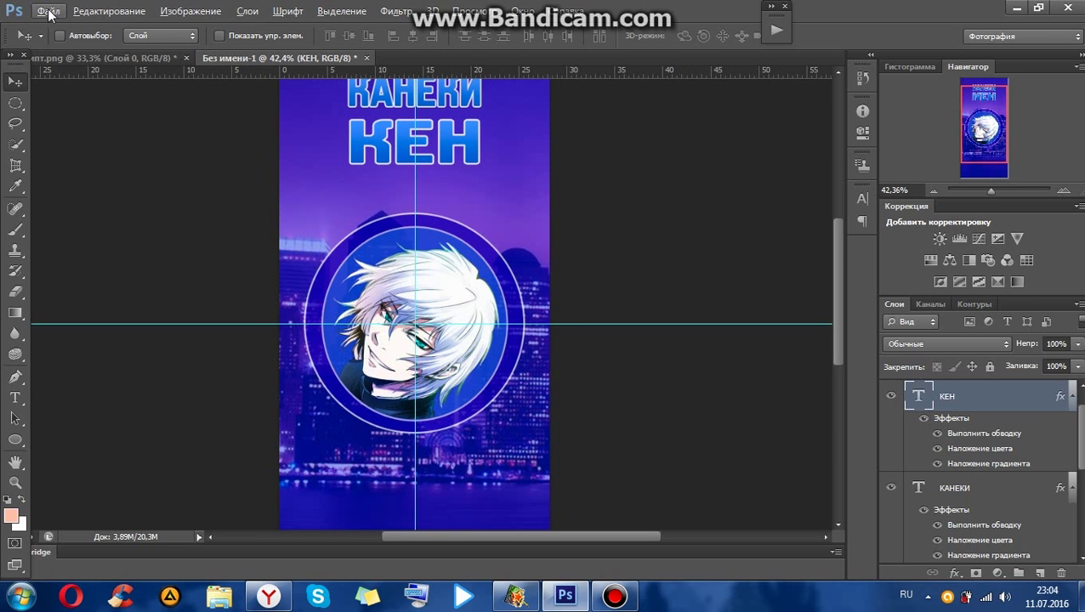
scroll(474, 323, down, 5)
click(13, 436)
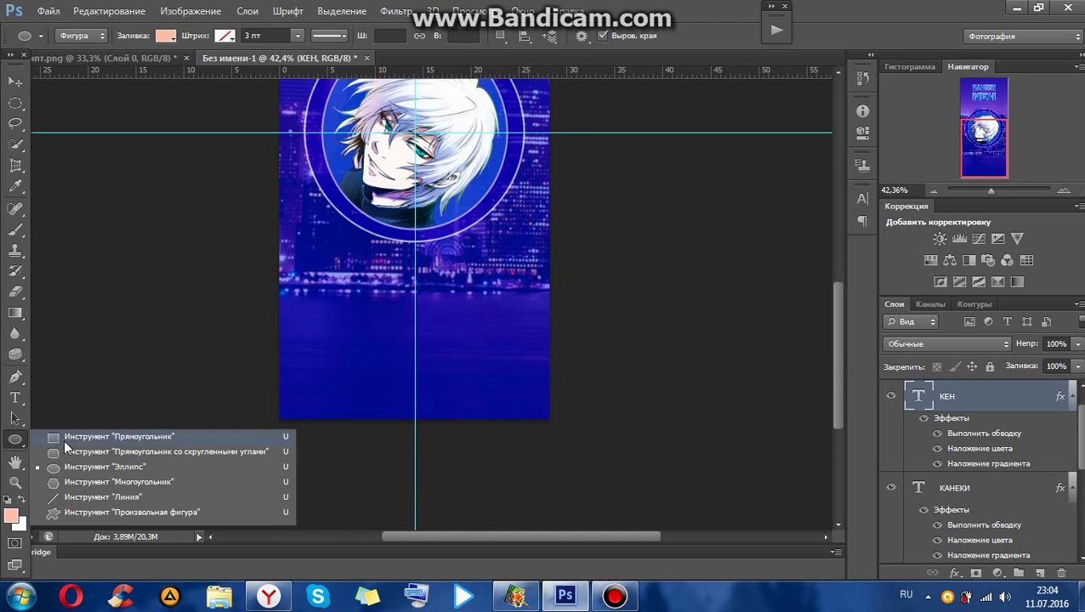
click(68, 434)
drag(324, 315, 505, 370)
Try several preset blue and dark swatches, ending with dark teal, as the new rectangle's fill
click(169, 37)
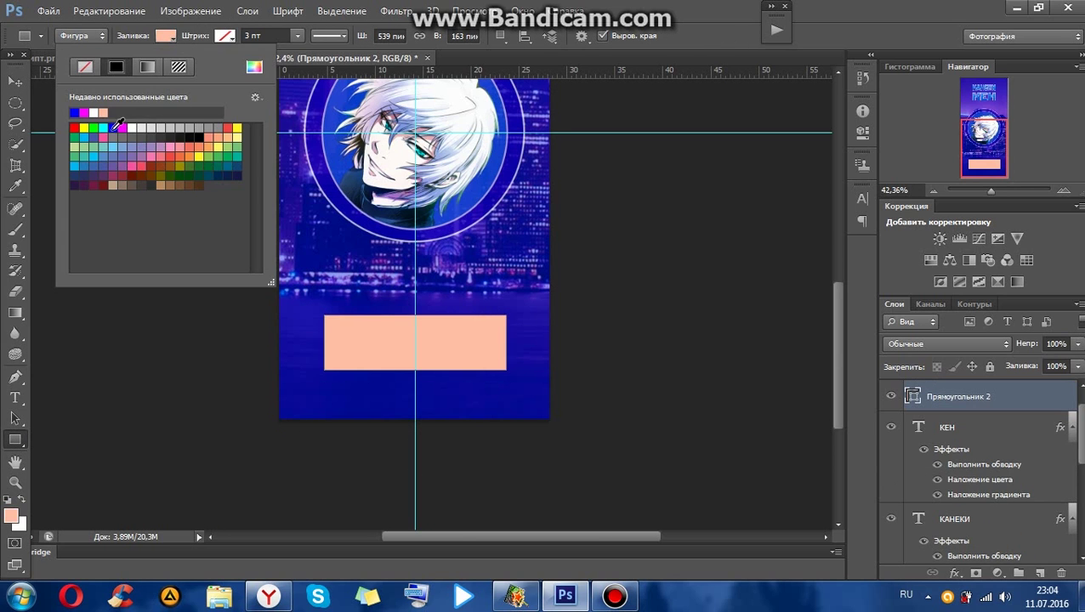
click(111, 128)
click(83, 169)
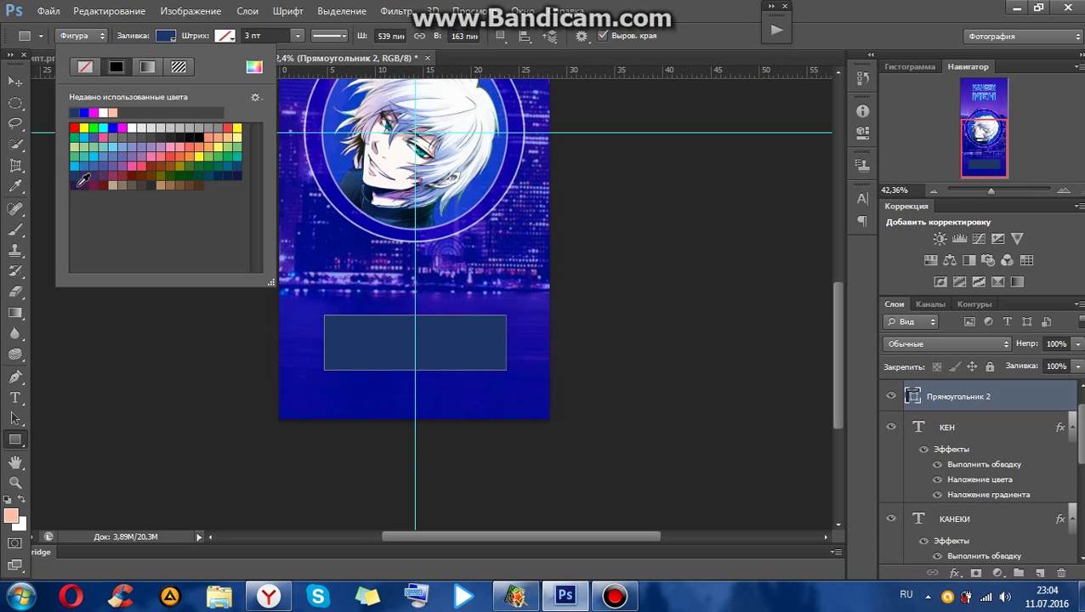
click(132, 171)
click(228, 170)
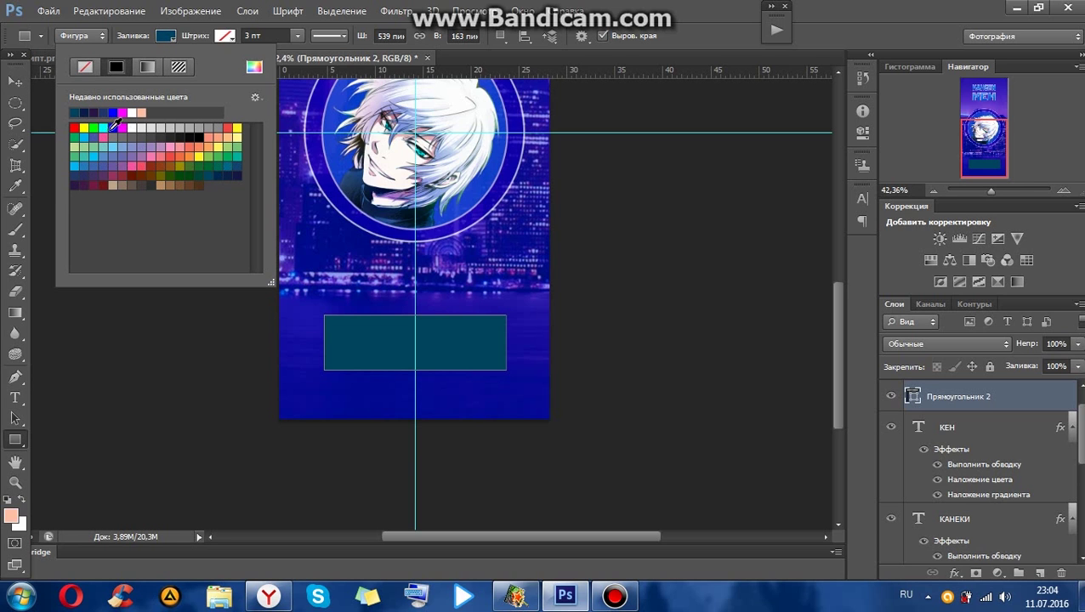
double_click(911, 395)
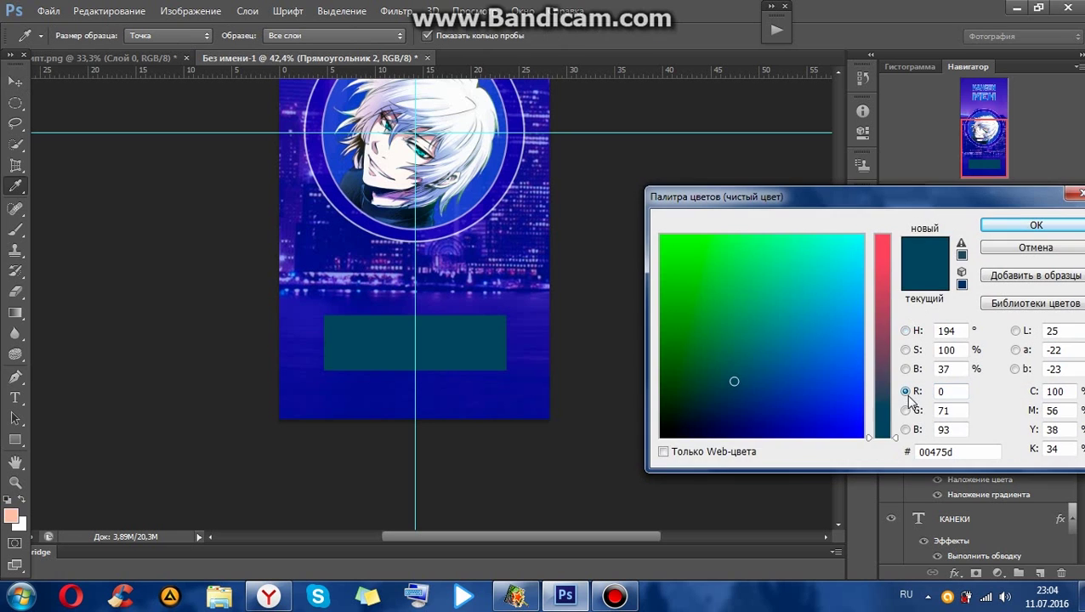
click(1075, 194)
Set the rectangle's fill to the dark blue 000877
double_click(909, 394)
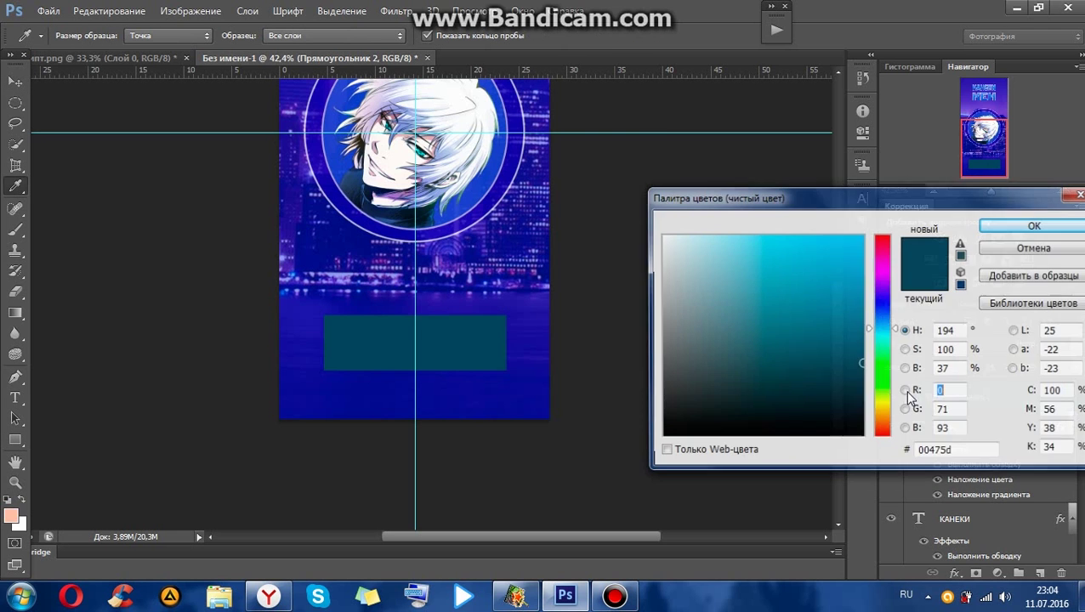
click(884, 304)
mouse_move(853, 351)
mouse_down()
mouse_move(829, 332)
mouse_move(862, 348)
mouse_up()
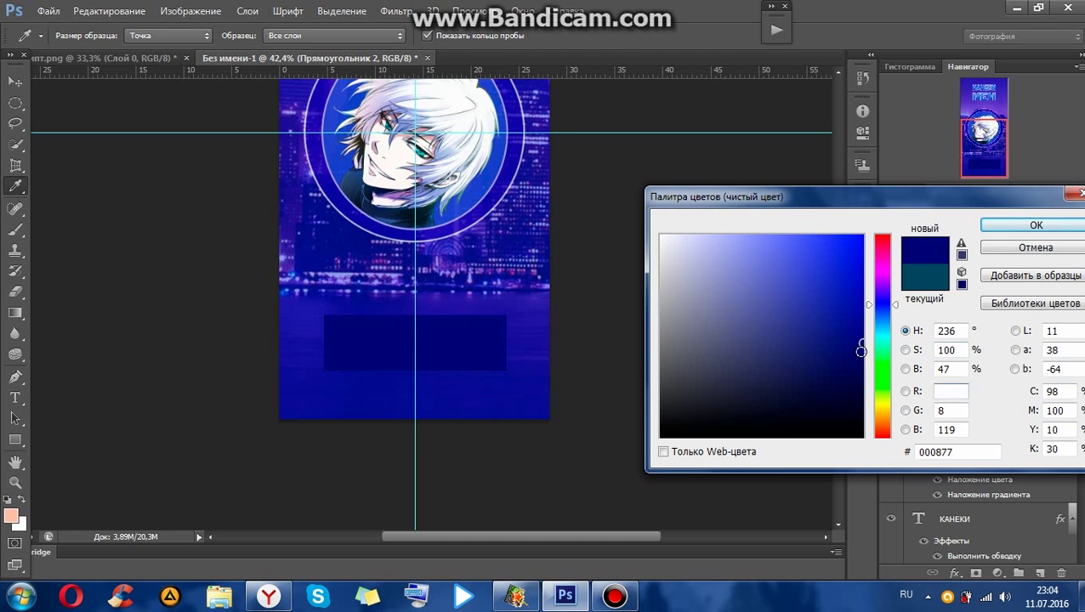
click(1041, 224)
Move the dark blue rectangle slightly down toward the canvas's lower edge, keeping it centred on the vertical guide
click(15, 83)
mouse_move(466, 346)
mouse_down()
mouse_move(467, 370)
mouse_move(460, 361)
mouse_up()
key(ctrl+t)
key(Return)
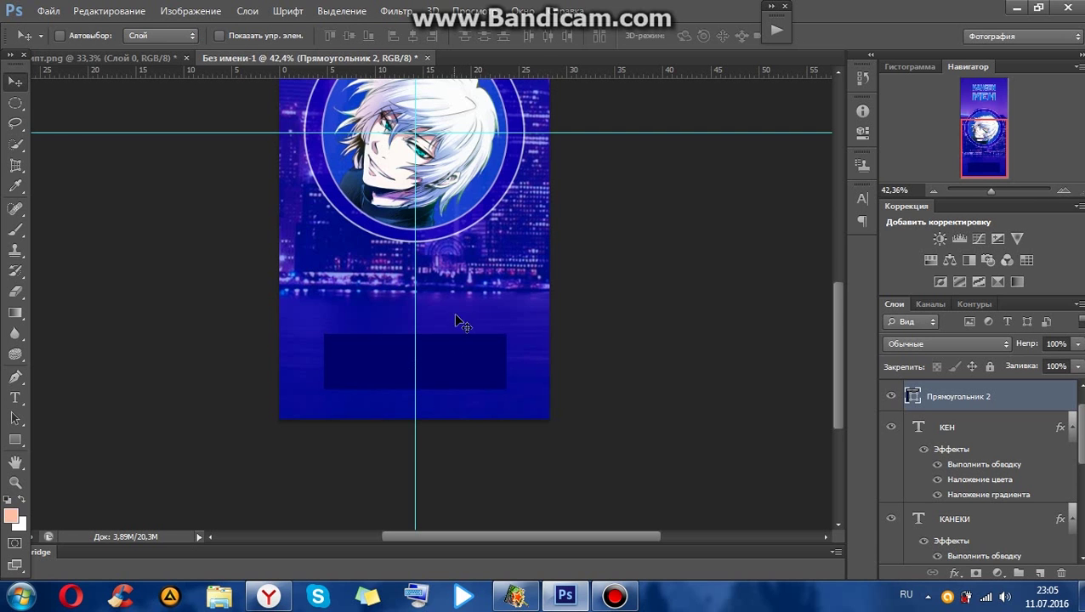
click(472, 11)
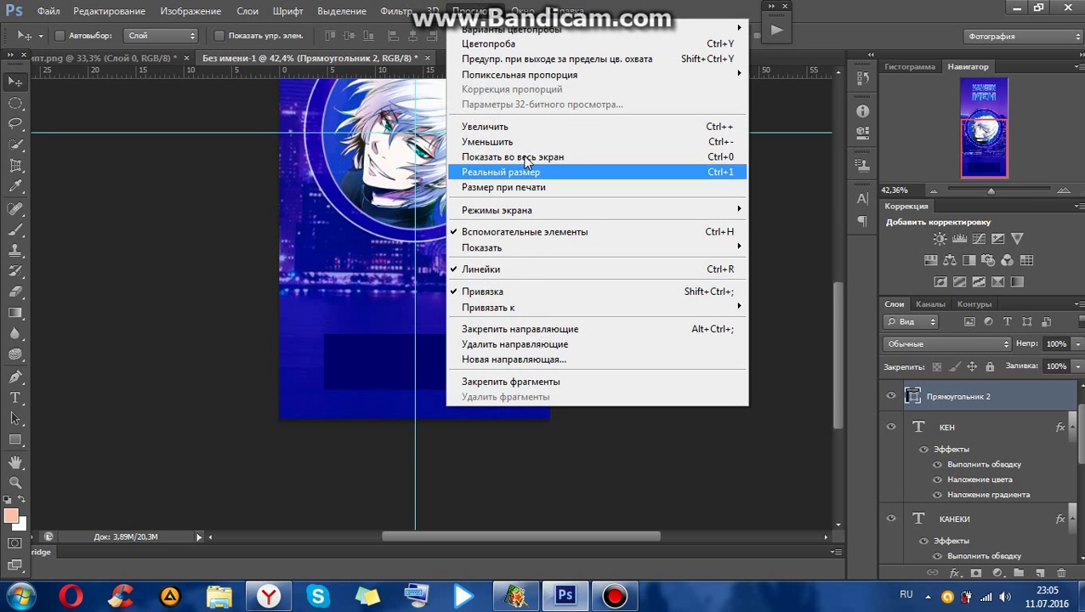
click(397, 11)
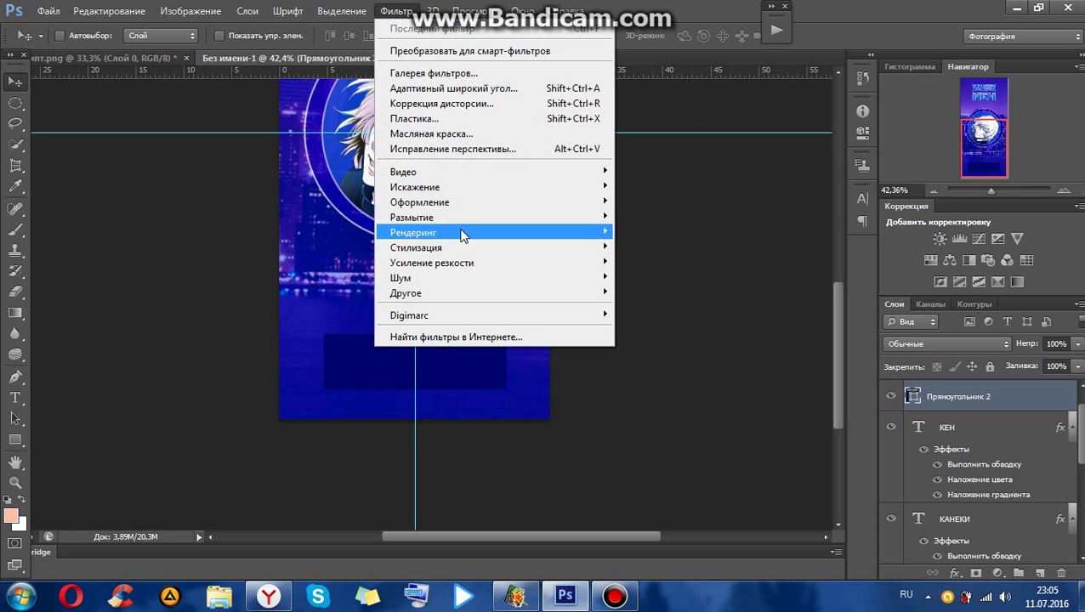
mouse_move(464, 220)
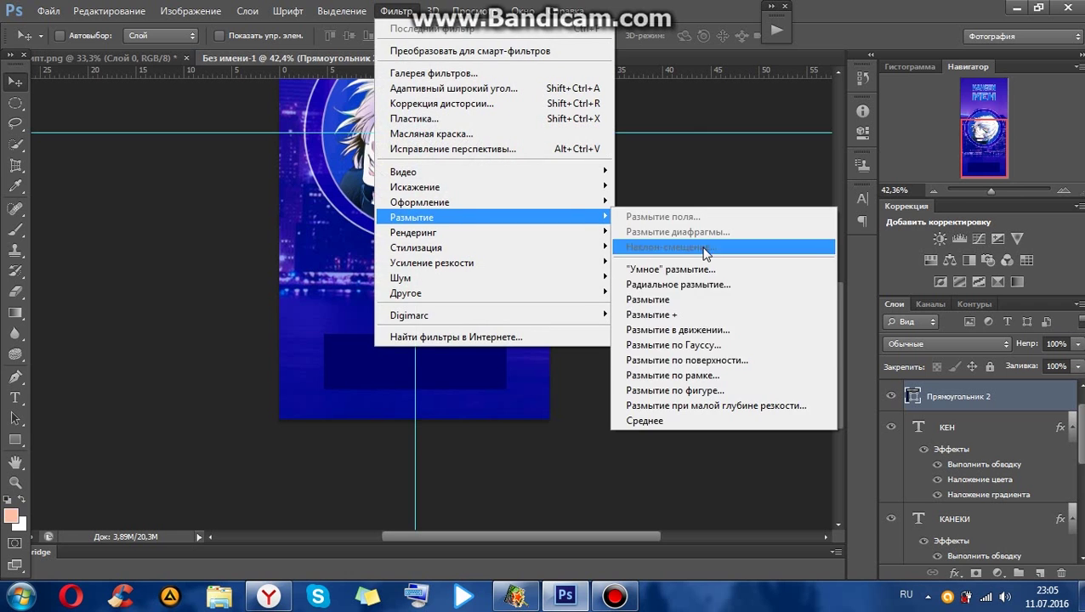
click(732, 406)
click(553, 242)
Rasterize the dark blue rectangle and apply a horizontal motion blur to soften its ends
click(396, 11)
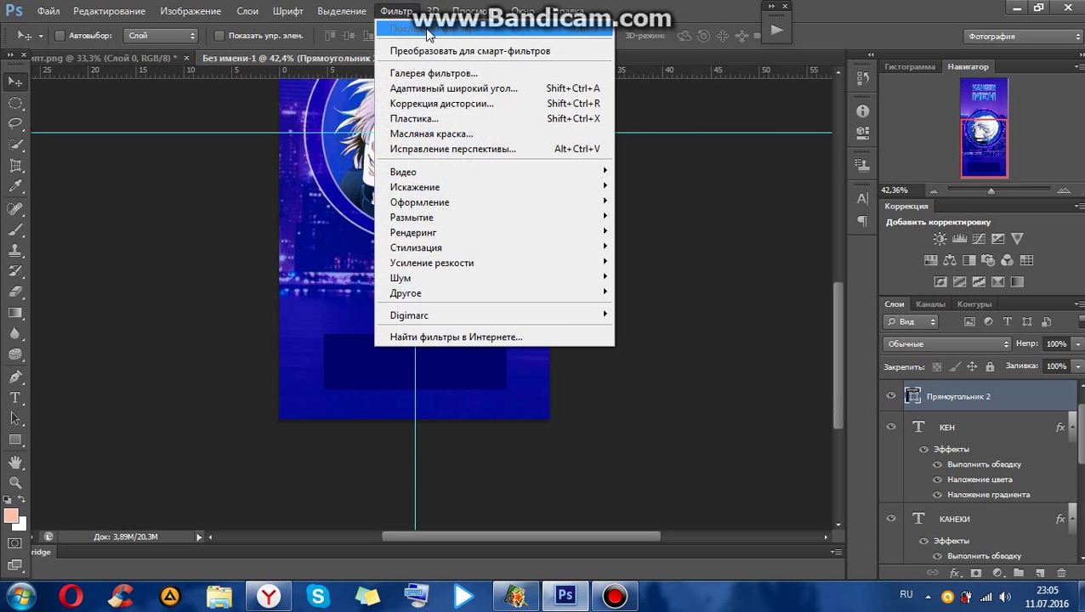
mouse_move(416, 218)
click(719, 332)
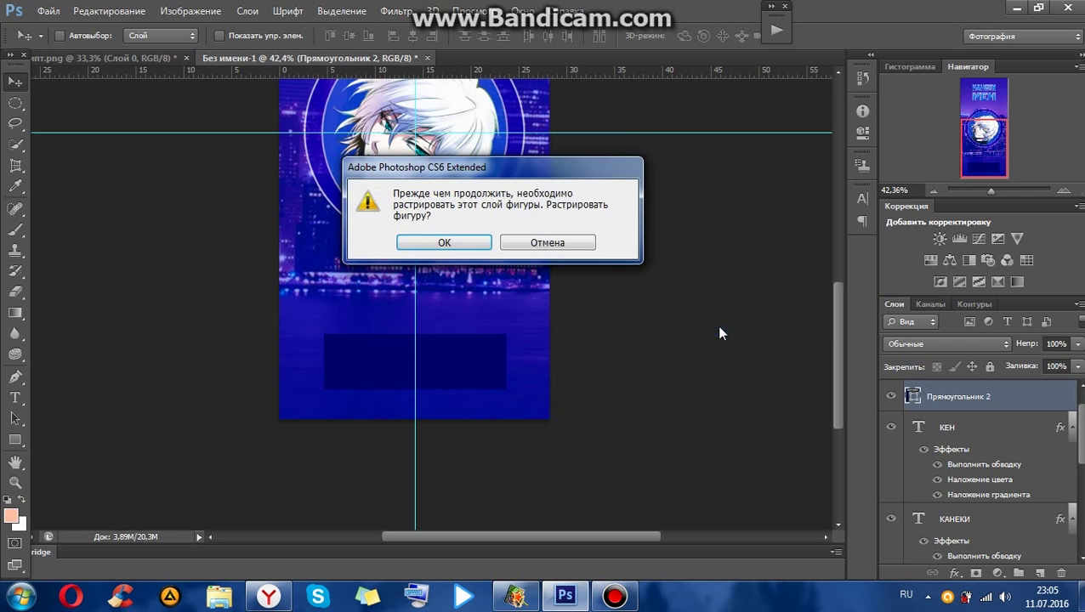
click(440, 242)
click(661, 130)
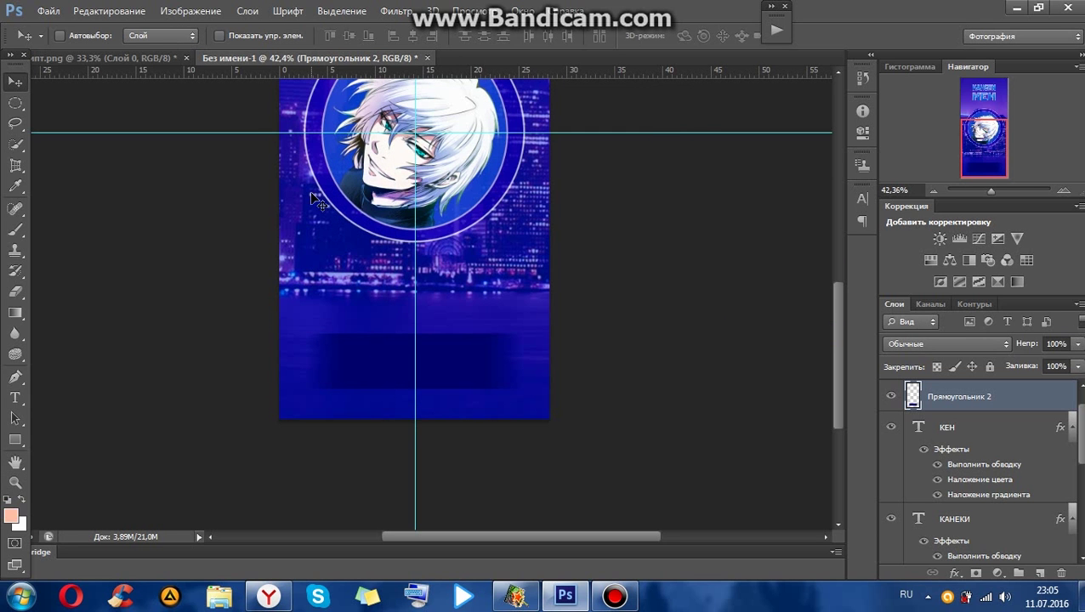
Add the text ПОДПИСКИ in 60 pt Pollock over the blurred rectangle
click(15, 397)
click(394, 359)
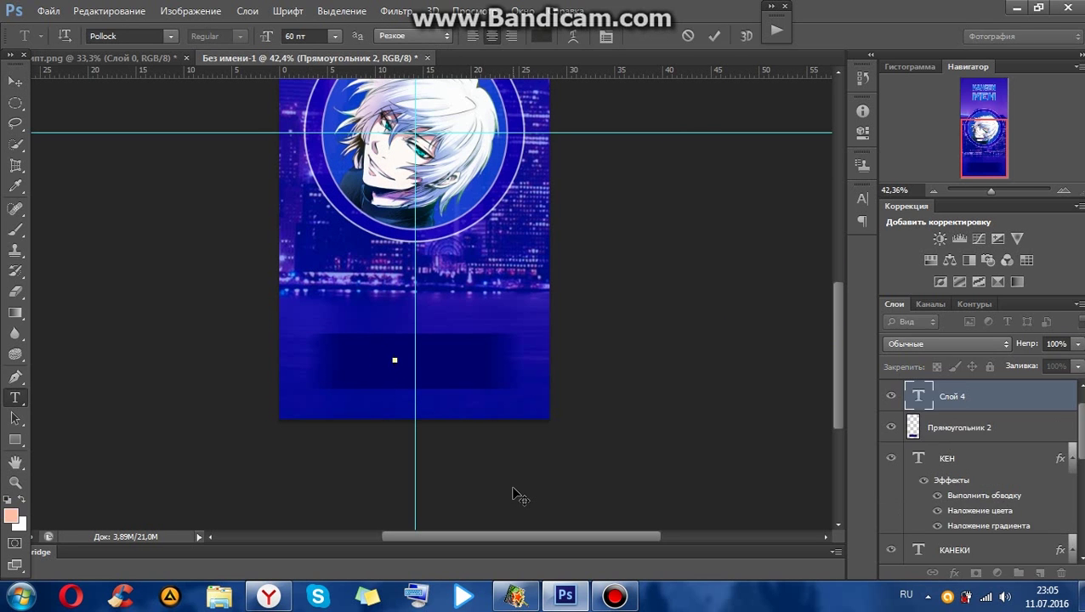
text(ПОДПИСКИ)
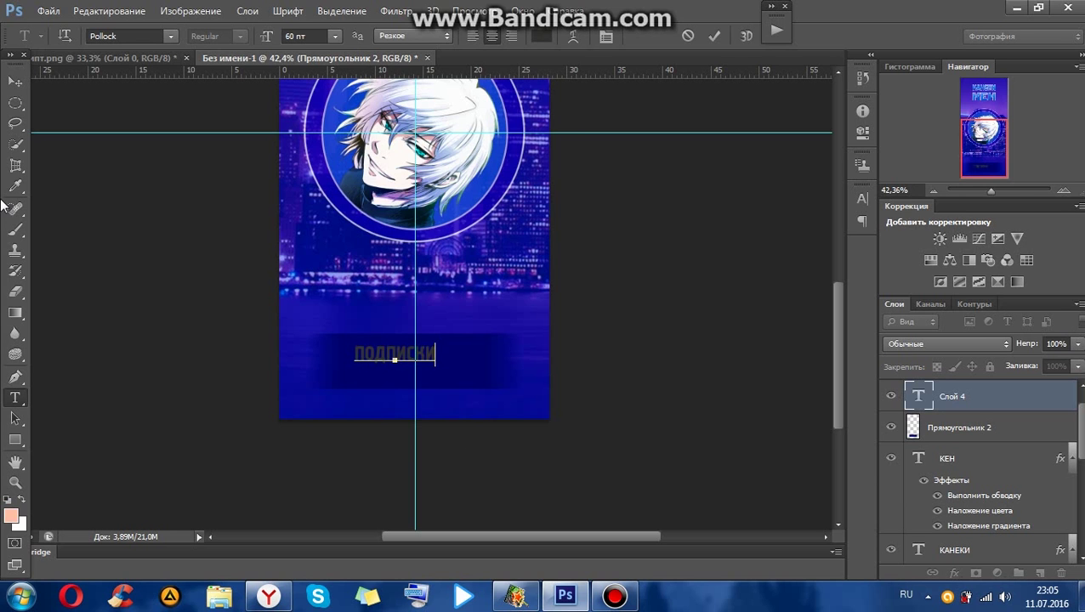
click(15, 81)
Enlarge the ПОДПИСКИ text and centre it on the blurred rectangle
key(ctrl+t)
drag(436, 344, 500, 324)
drag(459, 358, 450, 367)
drag(447, 355, 447, 363)
key(Return)
Flatten the ПОДПИСКИ text slightly, stretch it wider, and recentre it on the vertical guide
key(ctrl+t)
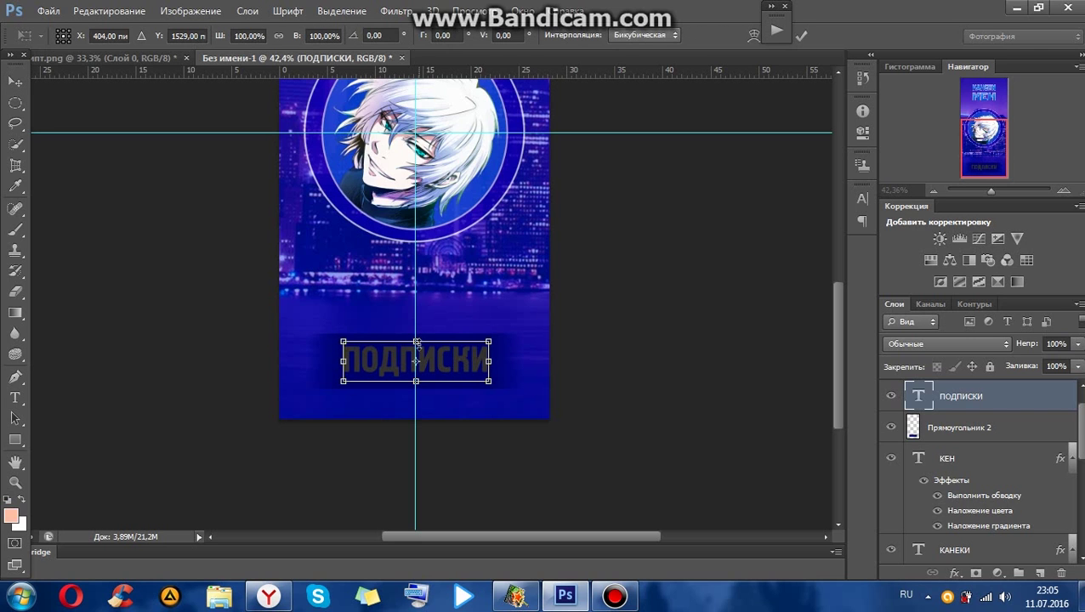
drag(417, 342, 416, 345)
drag(345, 363, 332, 363)
drag(457, 366, 453, 368)
key(Return)
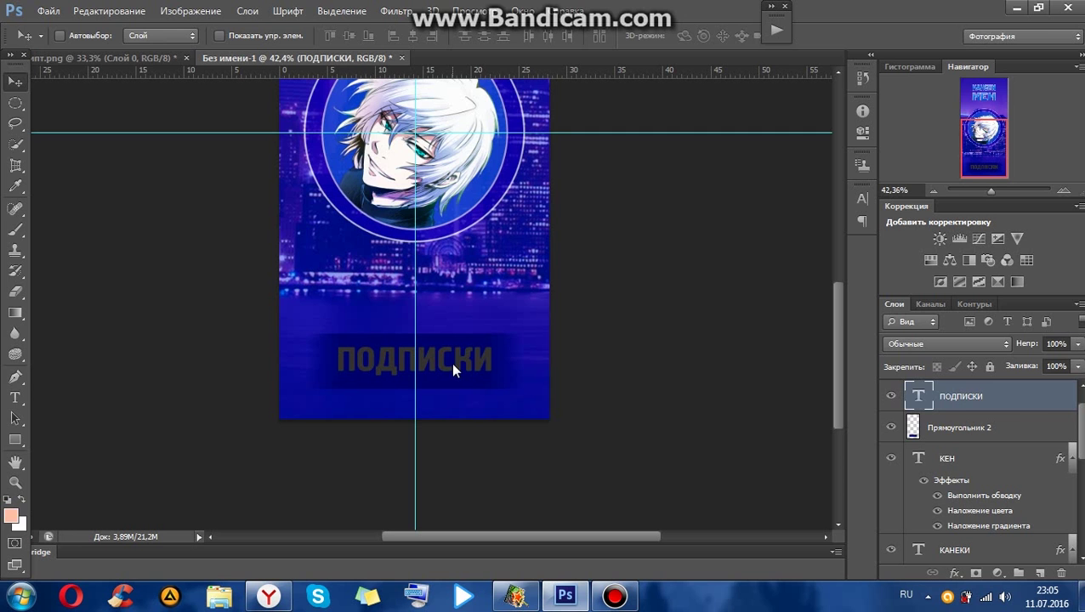
Enable a gradient overlay and a colour overlay in the ПОДПИСКИ text's layer style
double_click(1027, 395)
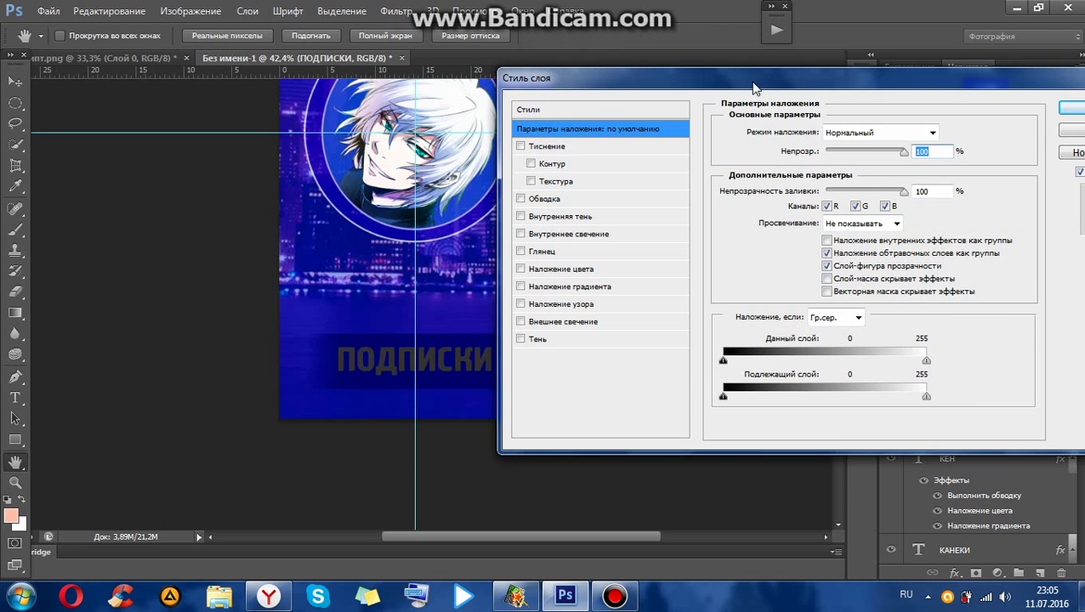
click(633, 294)
click(630, 276)
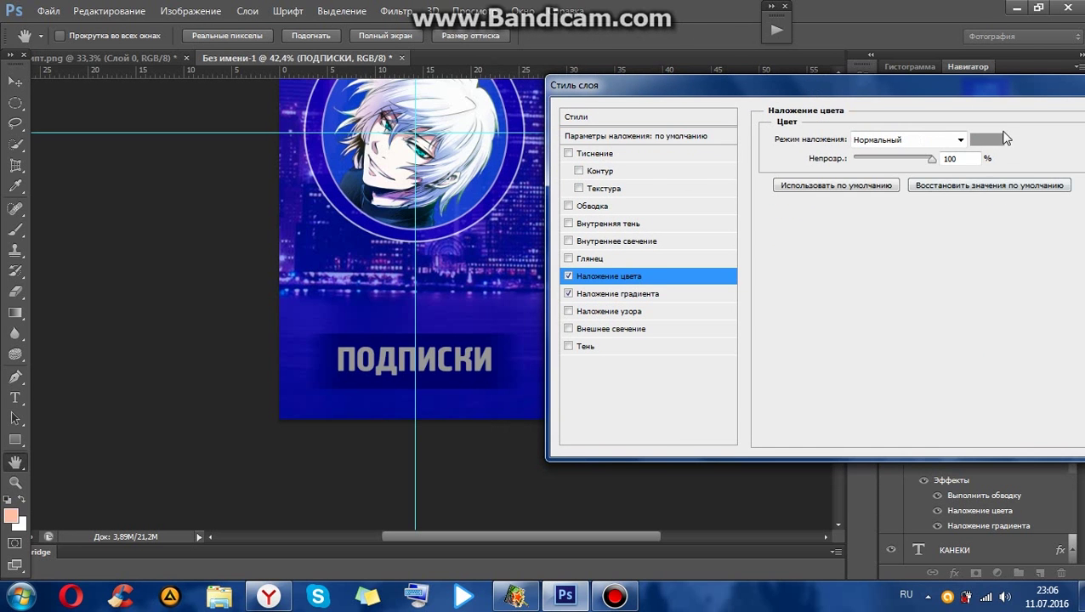
Set the ПОДПИСКИ colour overlay to a bright saturated blue with 70% opacity
click(986, 139)
drag(882, 309, 882, 313)
click(863, 235)
click(987, 227)
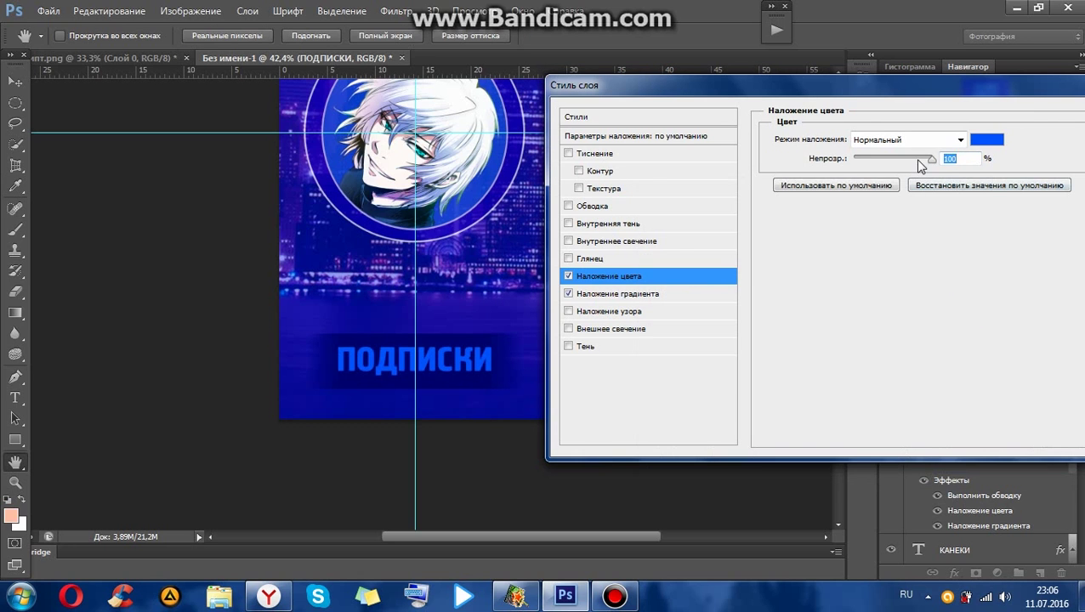
double_click(949, 159)
text(70)
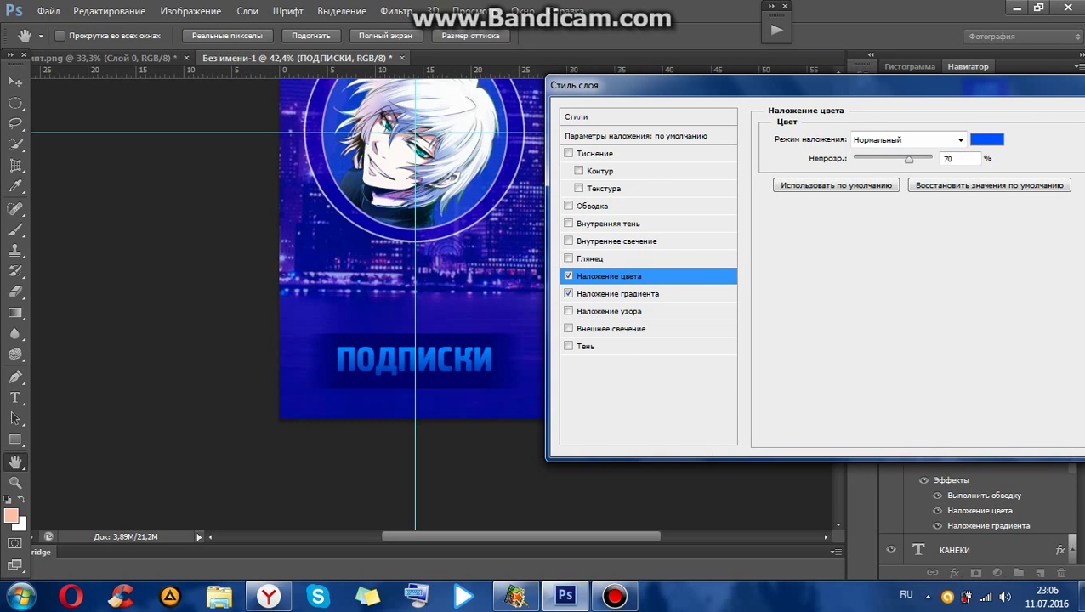
Add a white outside stroke of 5 px with 80% opacity to the ПОДПИСКИ text
click(592, 206)
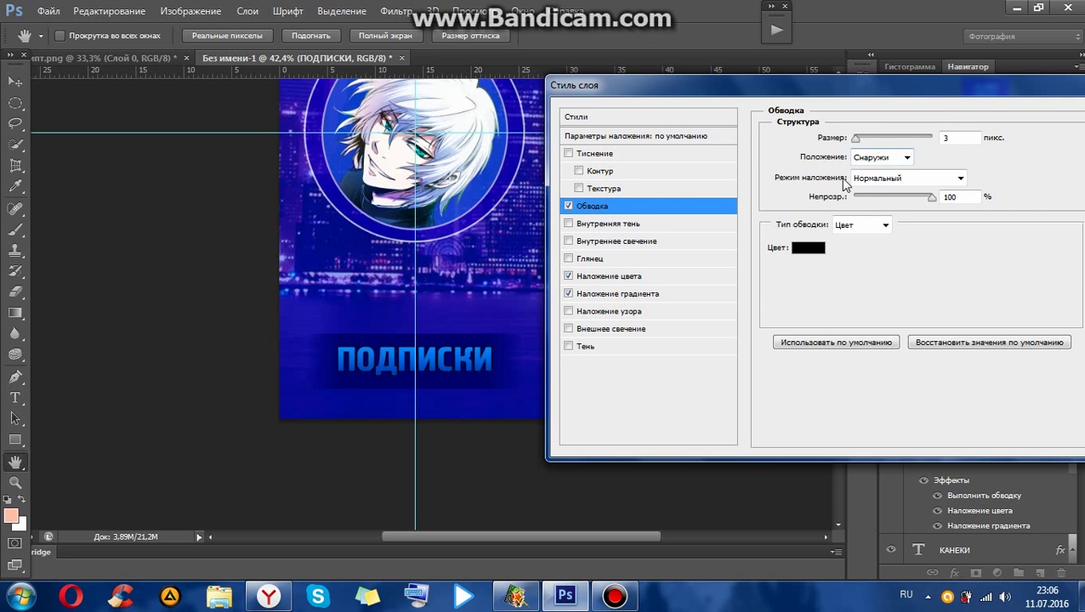
click(814, 245)
click(1036, 225)
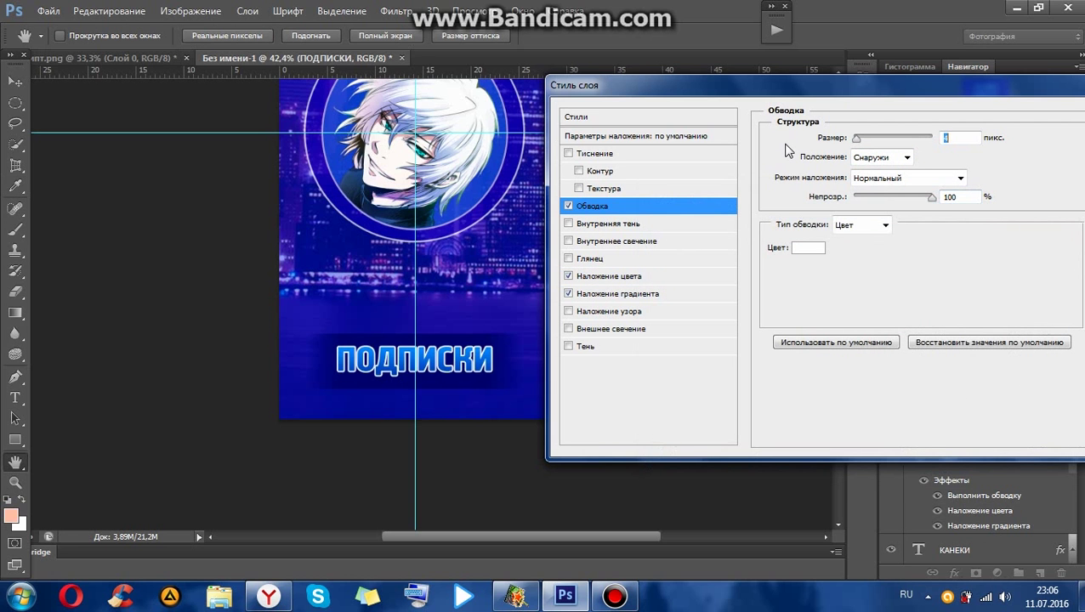
key(Down)
key(Up)
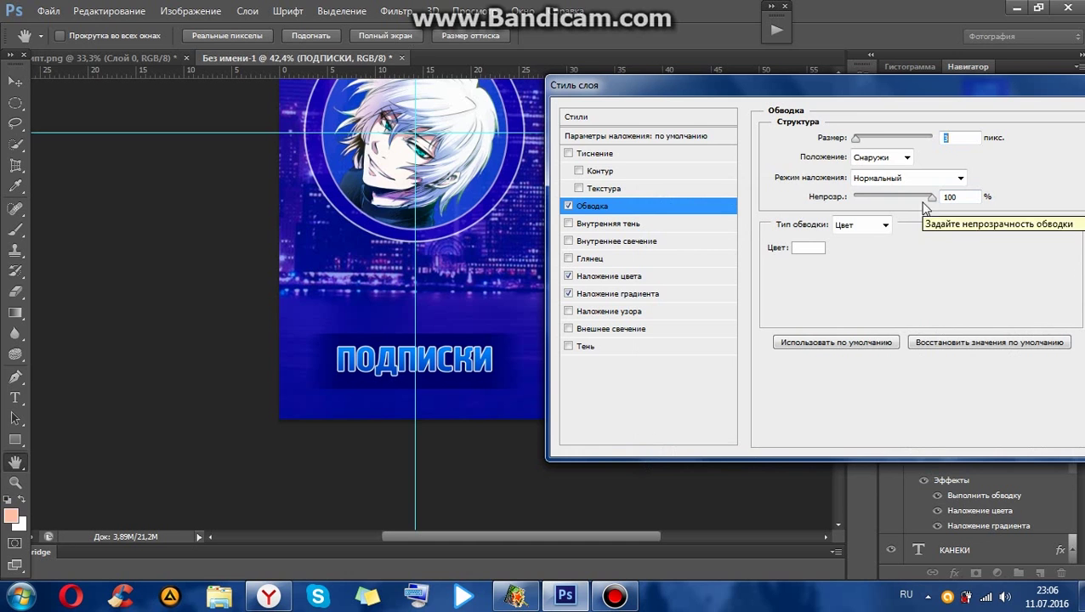
drag(932, 197, 915, 198)
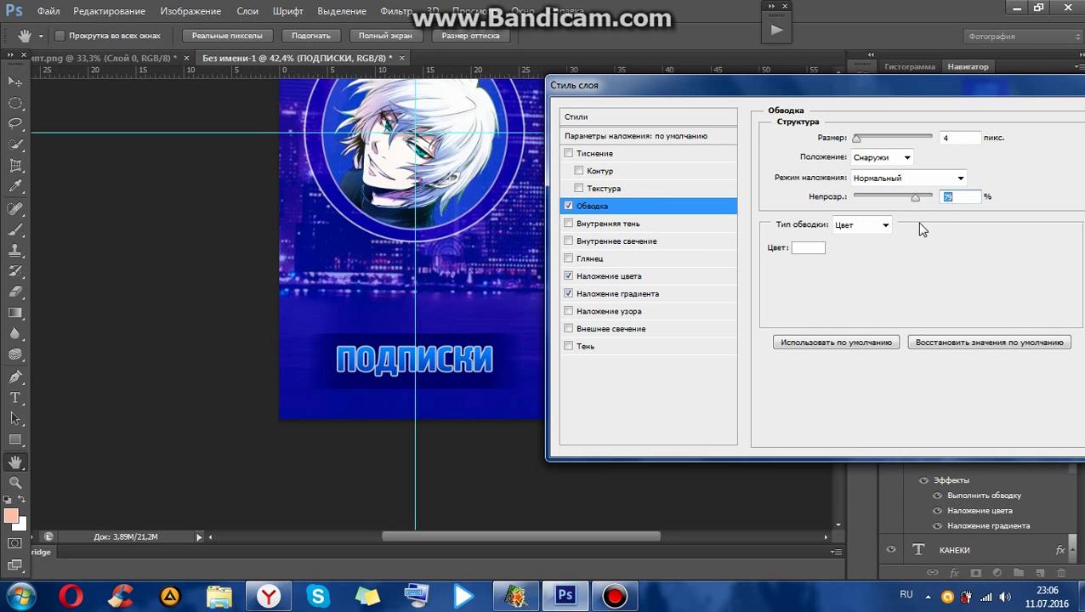
click(858, 139)
drag(800, 95, 725, 98)
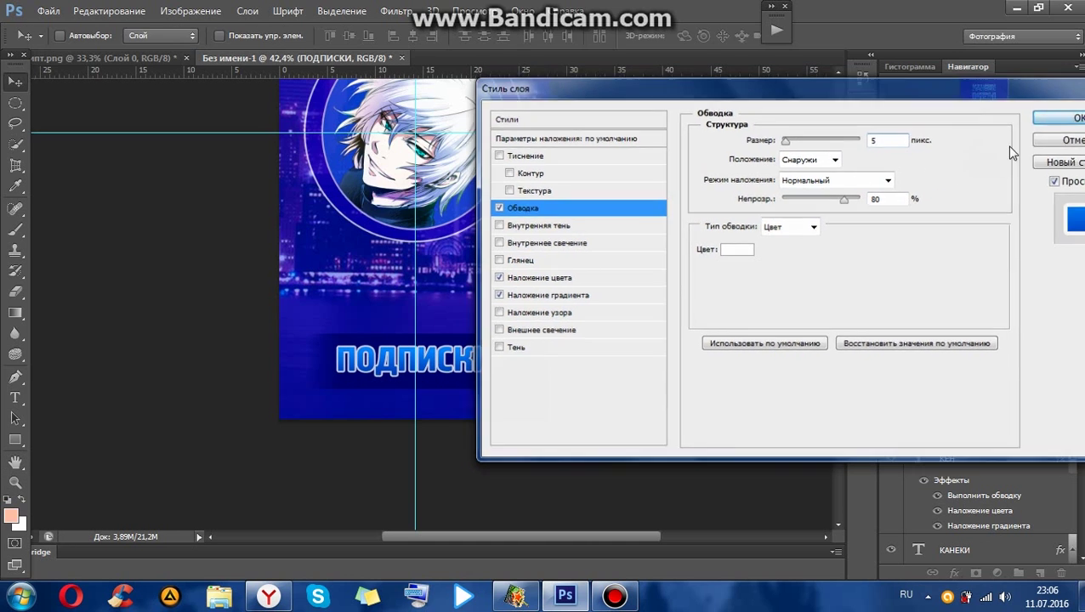
Lower the ПОДПИСКИ text's blue colour overlay to about 66% opacity
click(1077, 123)
scroll(731, 276, up, 3)
double_click(1035, 397)
double_click(1012, 396)
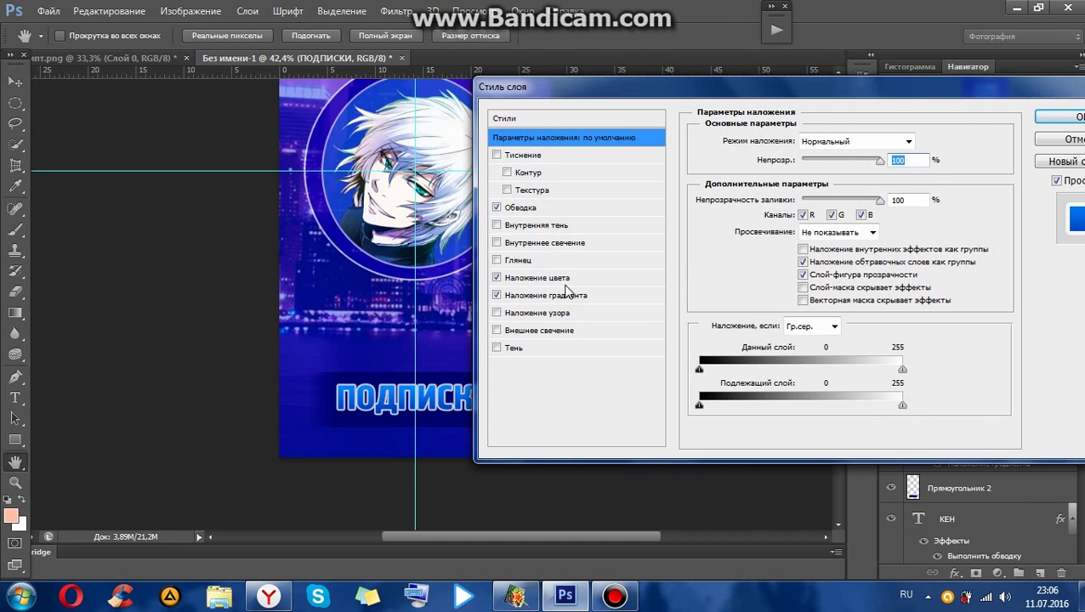
click(576, 277)
drag(849, 164, 835, 166)
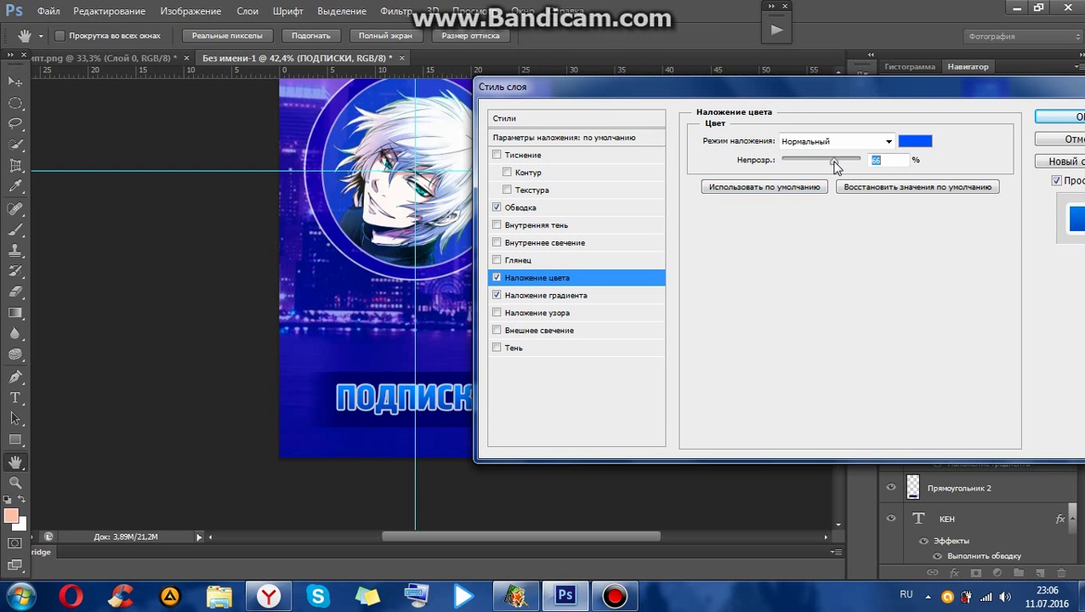
Reduce the ПОДПИСКИ text's white stroke to 4 px with 77% opacity
click(544, 207)
drag(843, 202, 838, 202)
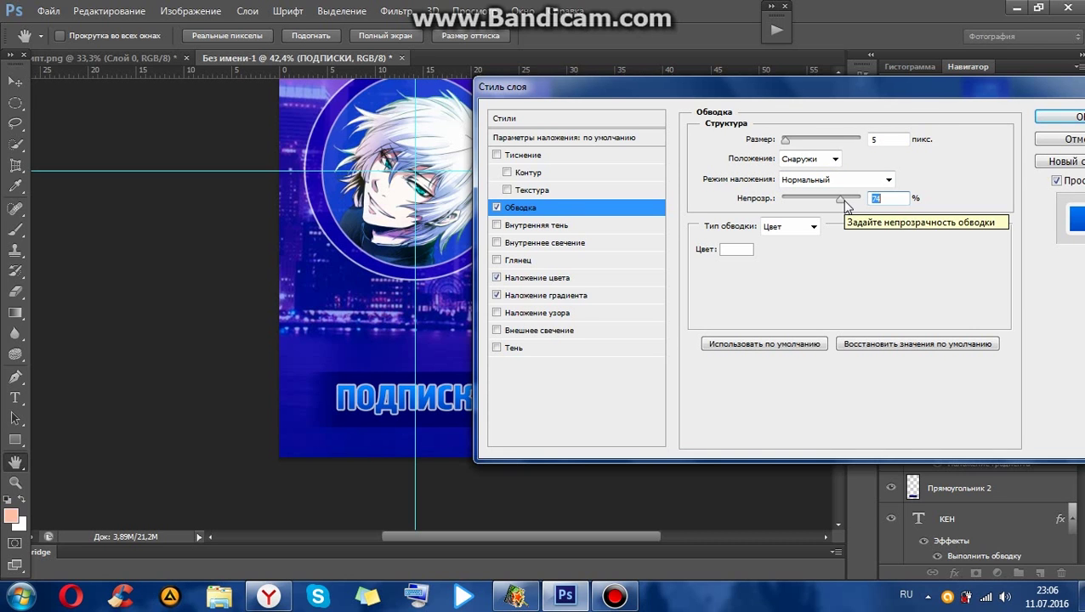
drag(785, 141, 784, 141)
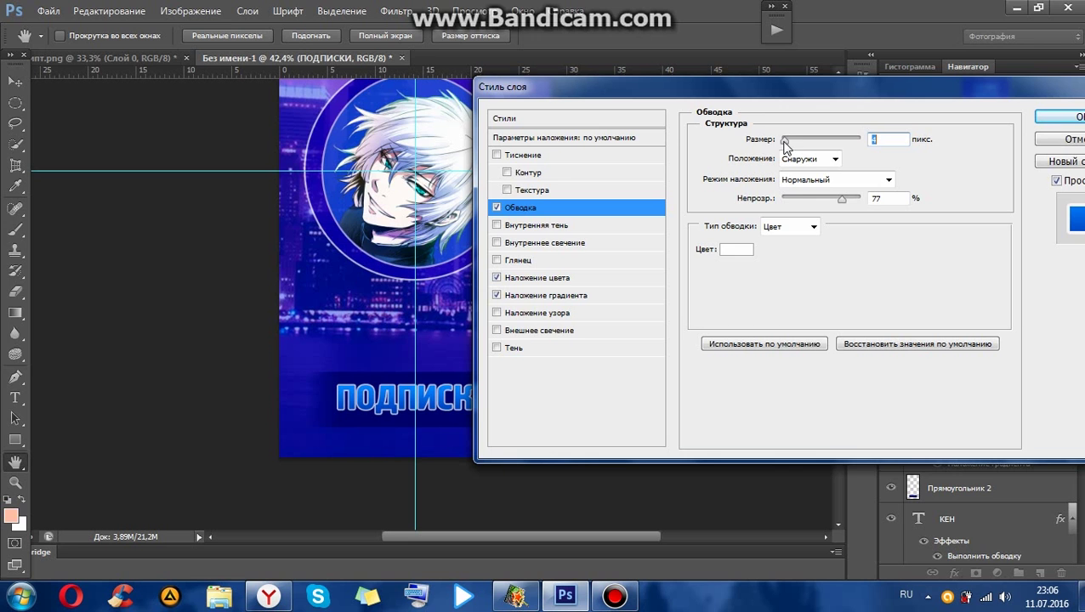
click(1073, 119)
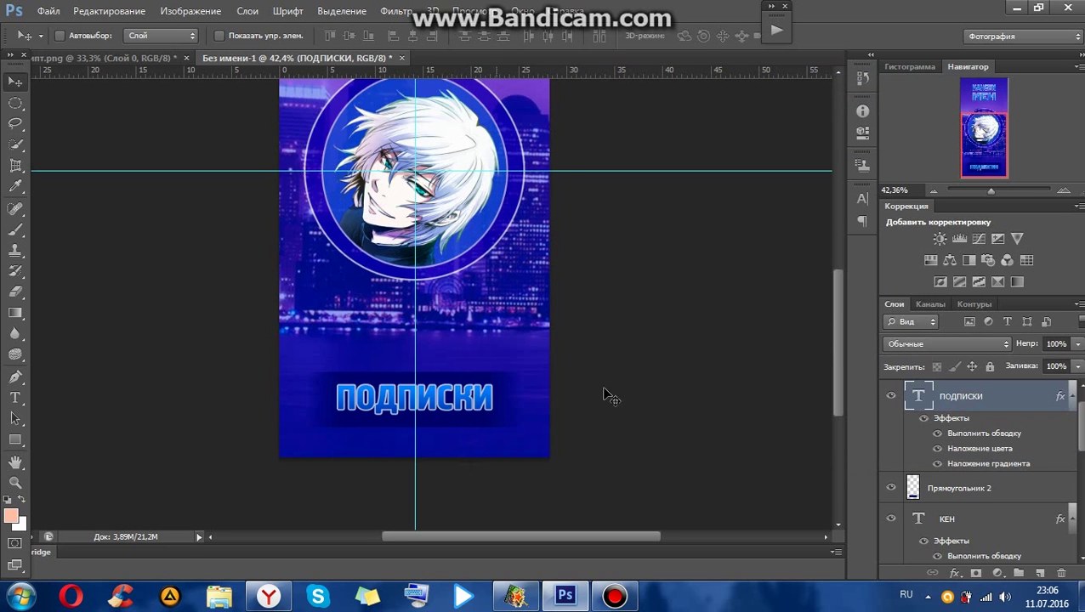
Stretch the blurred bar behind ПОДПИСКИ slightly upward
click(960, 483)
key(ctrl+t)
drag(413, 372, 414, 368)
double_click(448, 391)
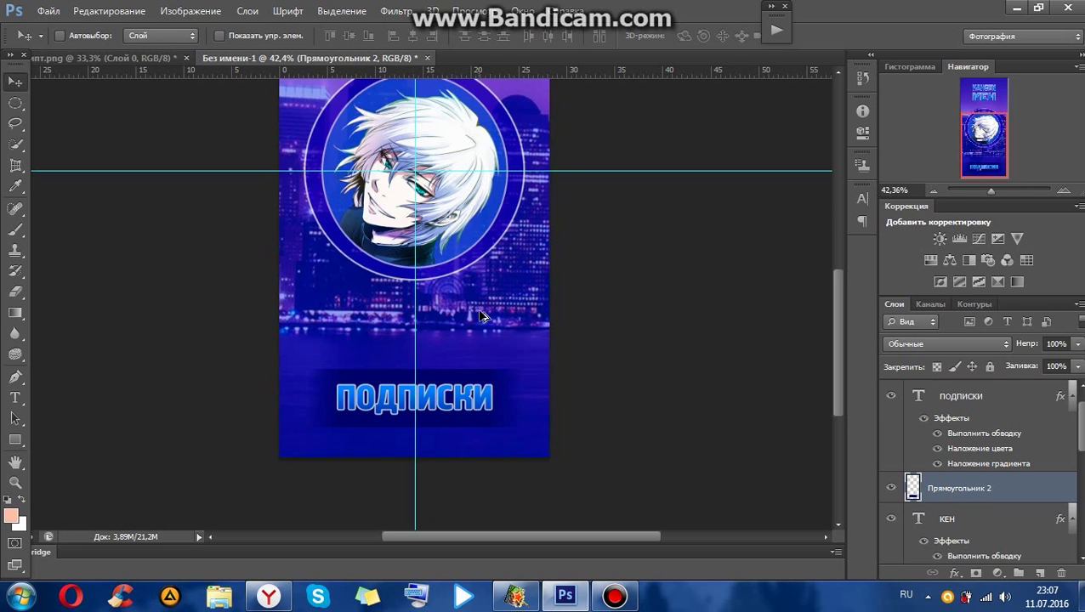
Draw a rectangle shape of about 808 × 1708 px covering the whole canvas
key(ctrl+minus)
key(ctrl+minus)
scroll(446, 451, up, 4)
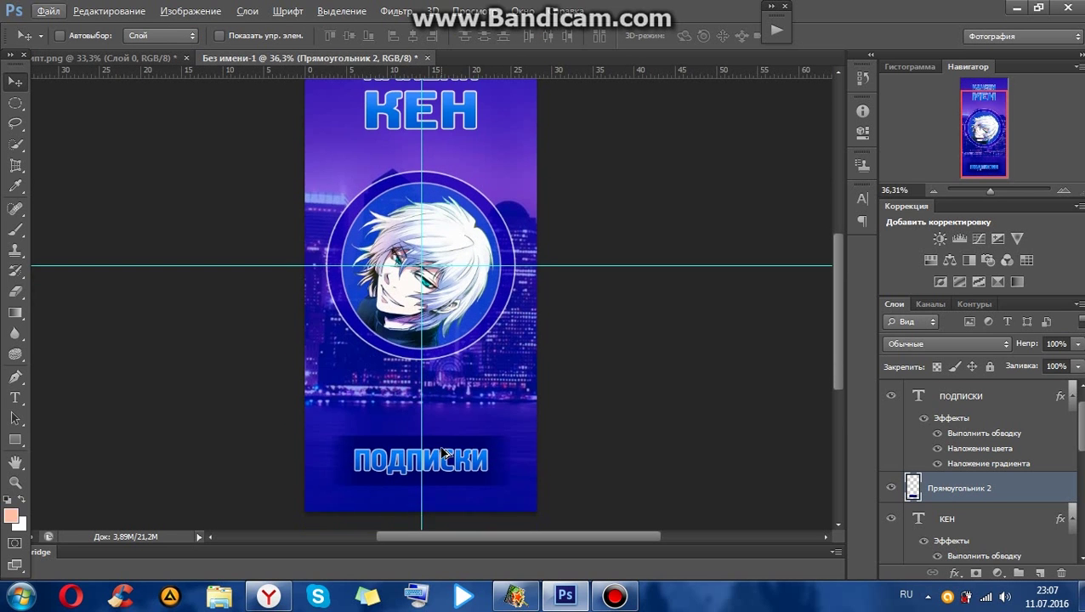
scroll(446, 451, down, 4)
click(16, 440)
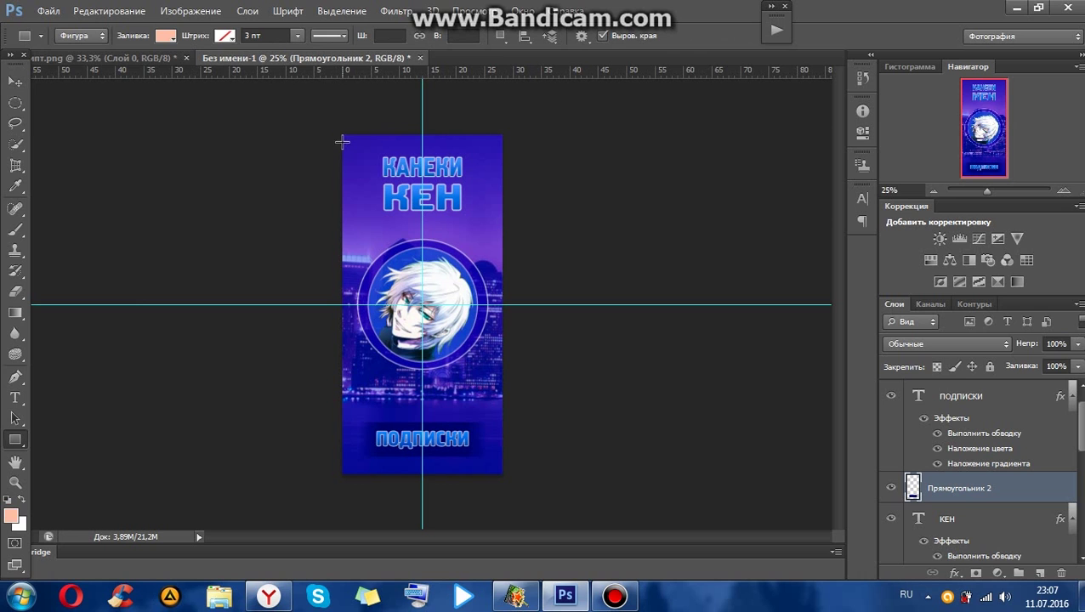
drag(343, 134, 502, 475)
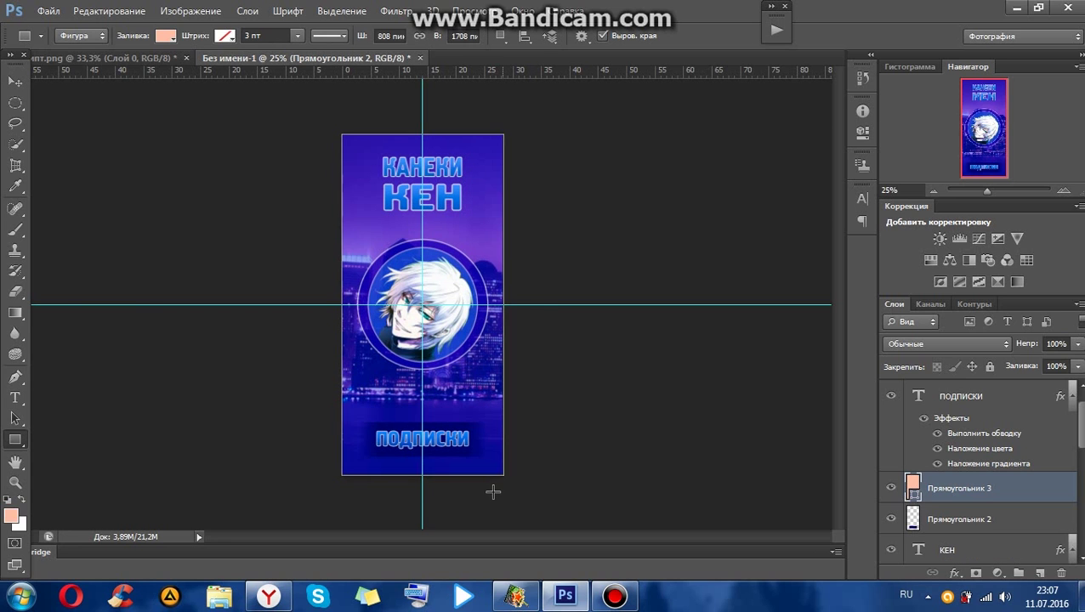
Remove the canvas-sized rectangle's fill and give it a white stroke of about 22.28 pt as a border
click(165, 36)
click(85, 66)
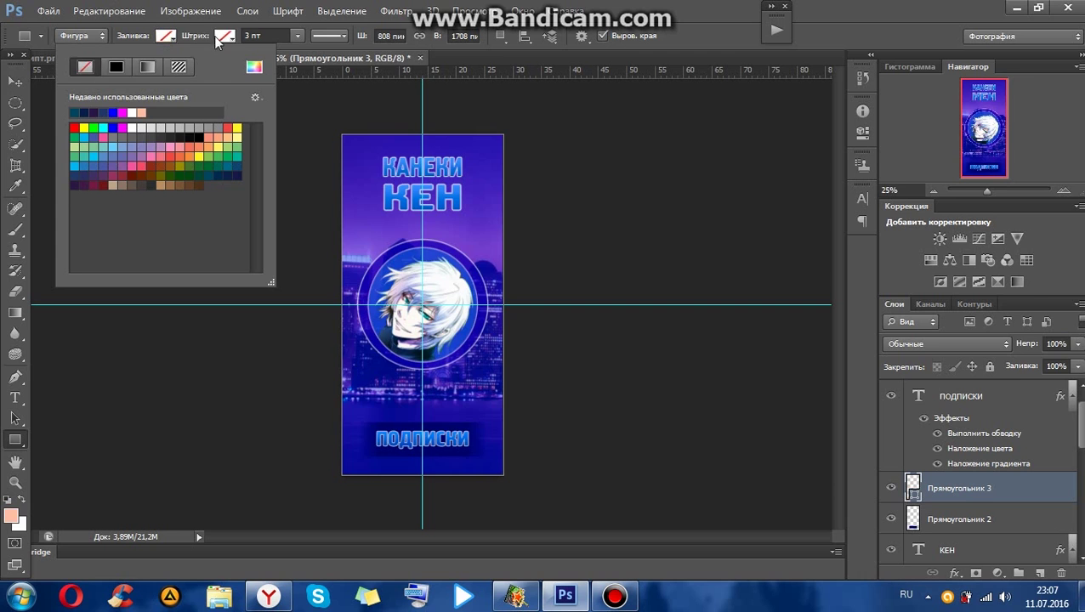
click(225, 36)
click(191, 112)
click(297, 36)
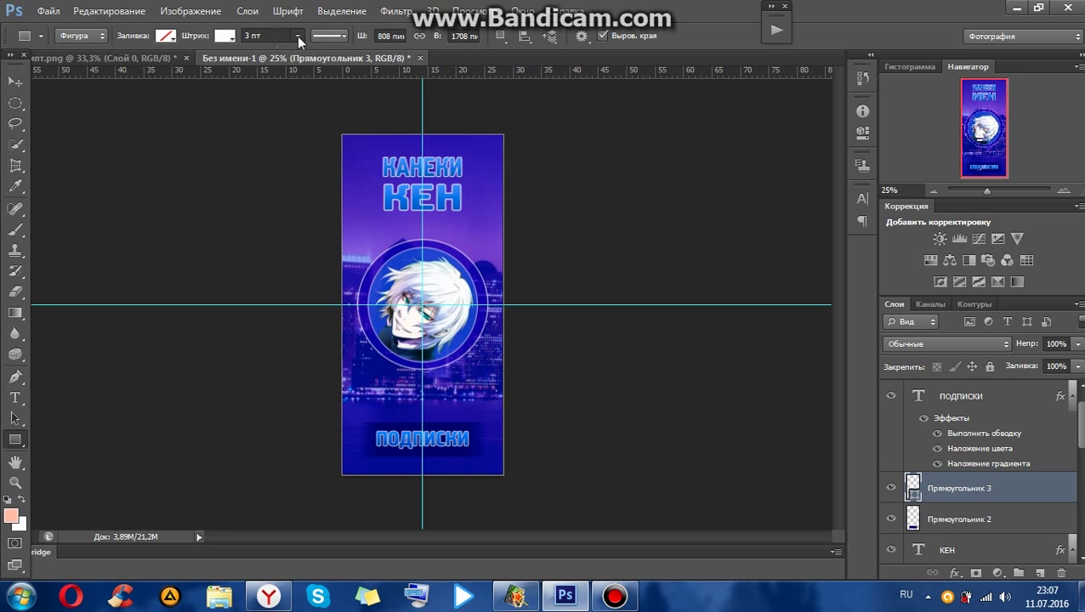
drag(287, 52, 334, 58)
click(324, 55)
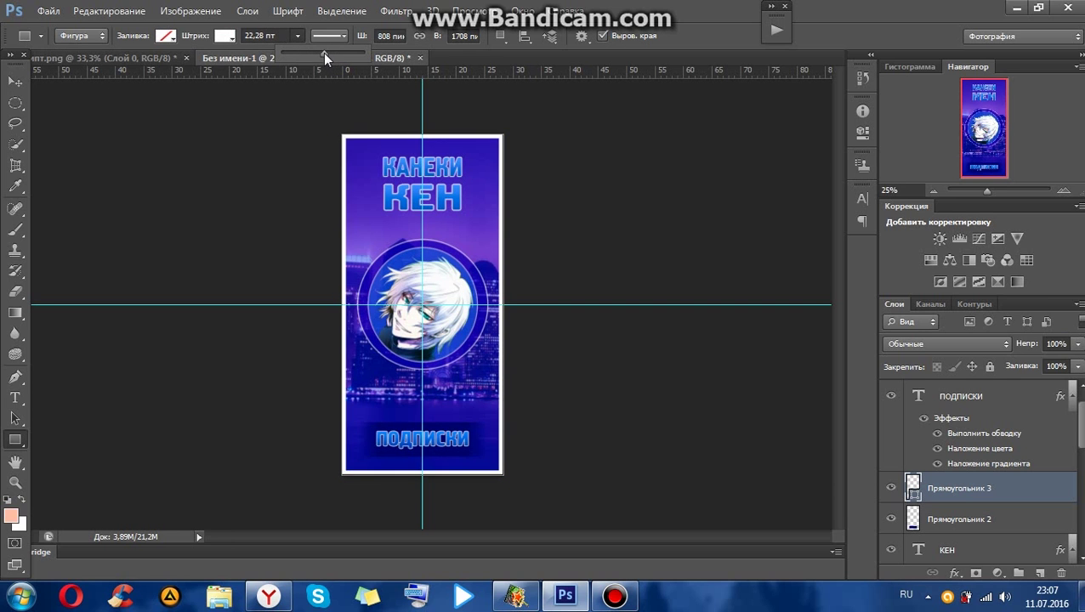
click(12, 83)
click(11, 85)
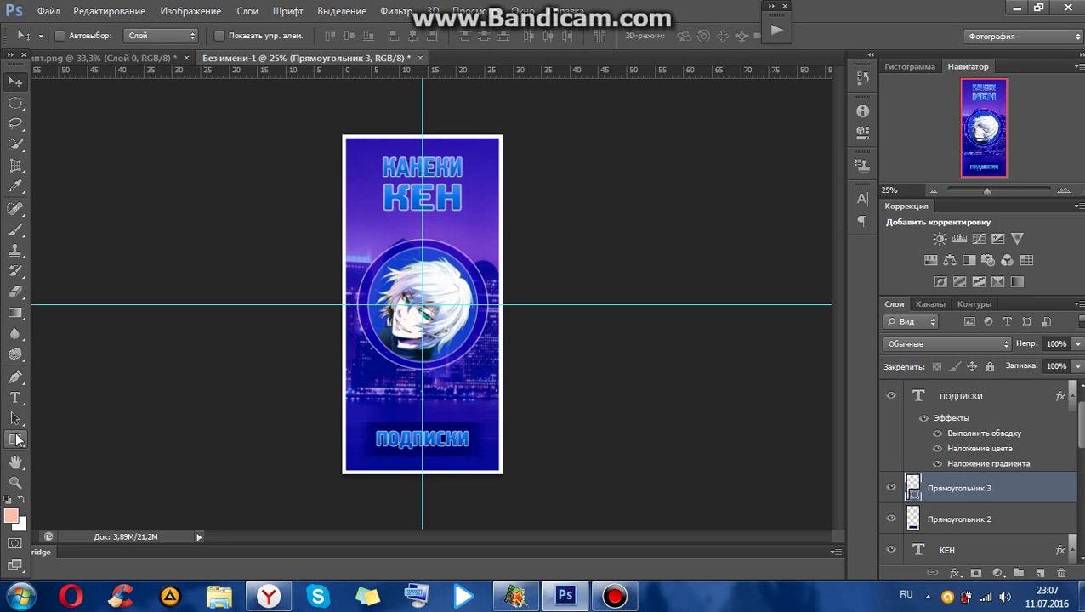
Draw a small rectangle of about 144 × 197 px over the start of the title and fill it with white
click(16, 440)
drag(368, 159, 397, 200)
click(400, 202)
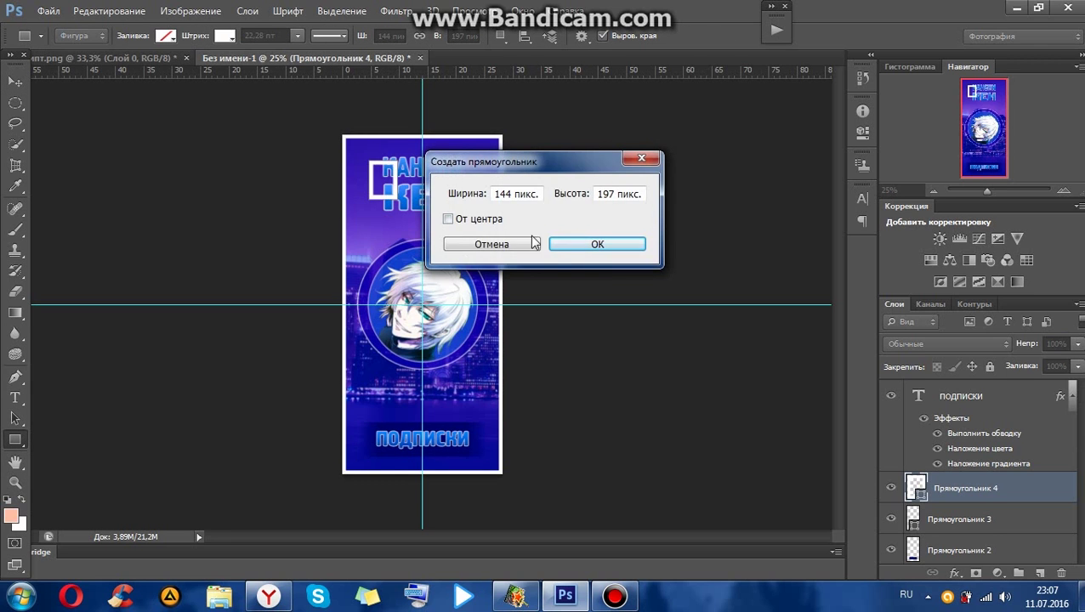
click(650, 161)
click(224, 35)
click(165, 36)
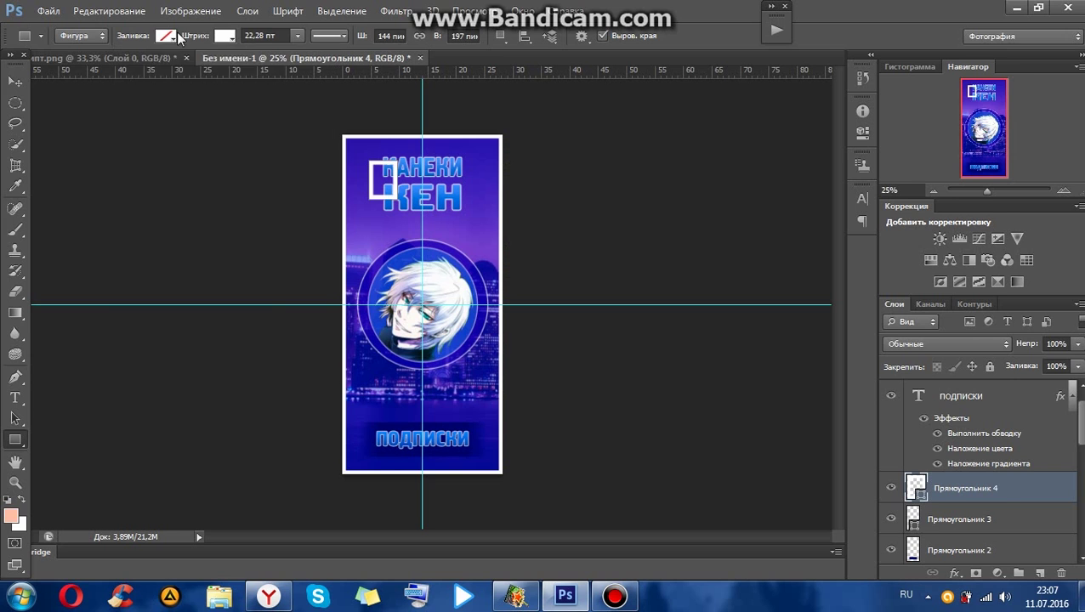
click(166, 35)
click(74, 112)
Move the small white rectangle to the canvas's upper-left corner and rotate it so its edge cuts the corner diagonally
click(15, 80)
mouse_move(389, 174)
mouse_down()
mouse_move(368, 151)
mouse_move(381, 140)
mouse_move(372, 159)
mouse_move(355, 139)
mouse_move(394, 165)
mouse_up()
key(ctrl+t)
key(Return)
Enlarge the white corner rectangle to about 145% width and 139% height, and rotate it about -9.5°
key(ctrl+t)
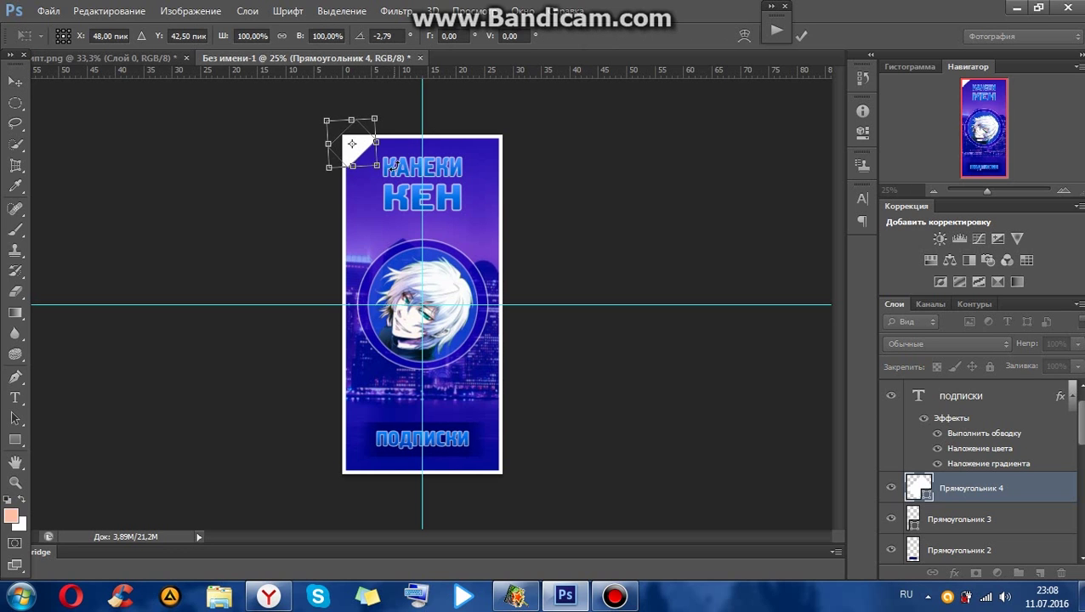
drag(375, 116, 383, 110)
mouse_move(328, 168)
mouse_down()
mouse_move(313, 177)
mouse_move(365, 156)
mouse_move(356, 151)
mouse_move(409, 141)
mouse_move(316, 184)
mouse_move(318, 175)
mouse_up()
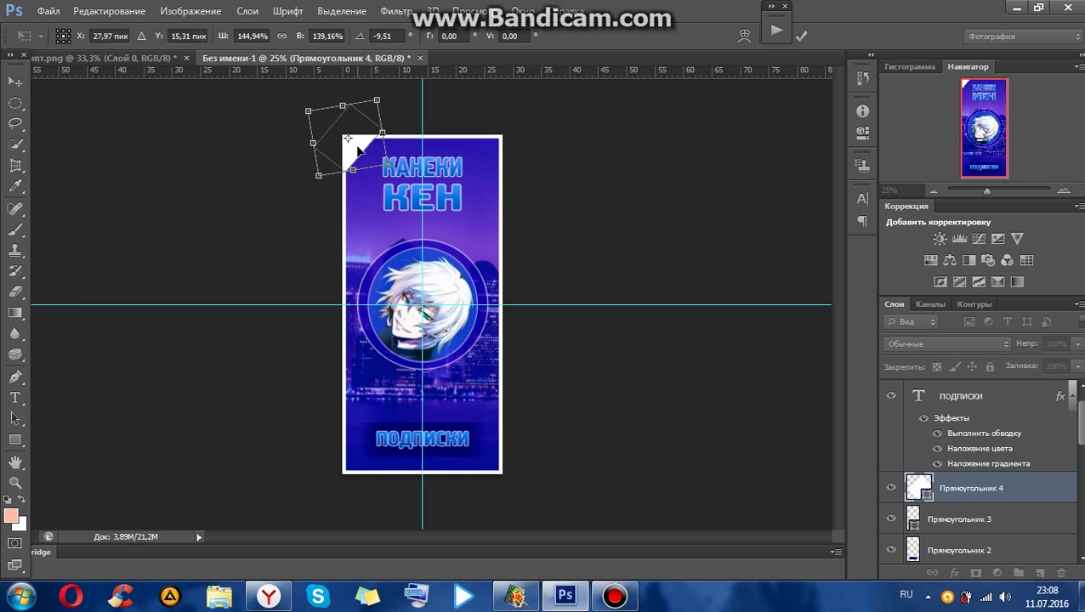
key(Return)
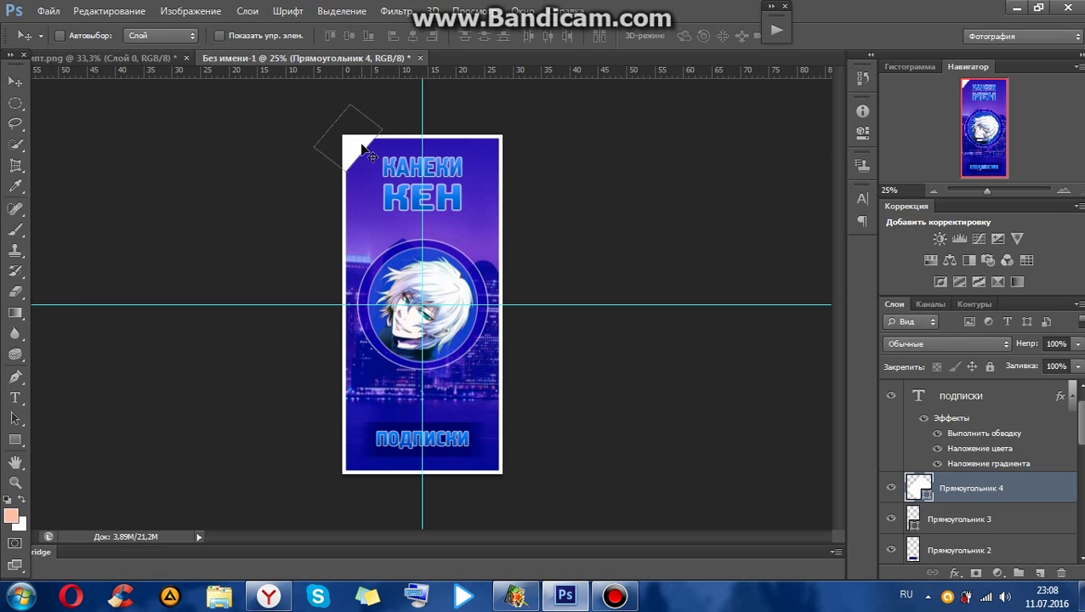
key(ctrl+t)
key(Return)
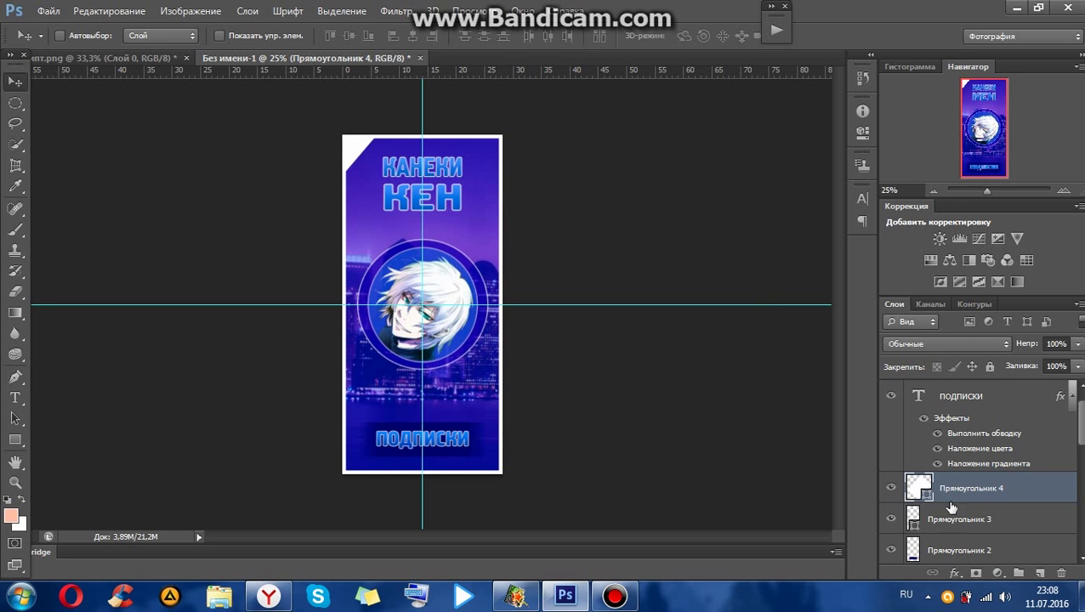
Thicken the white border around the canvas slightly by increasing the frame rectangle's stroke width
click(967, 531)
key(ctrl+t)
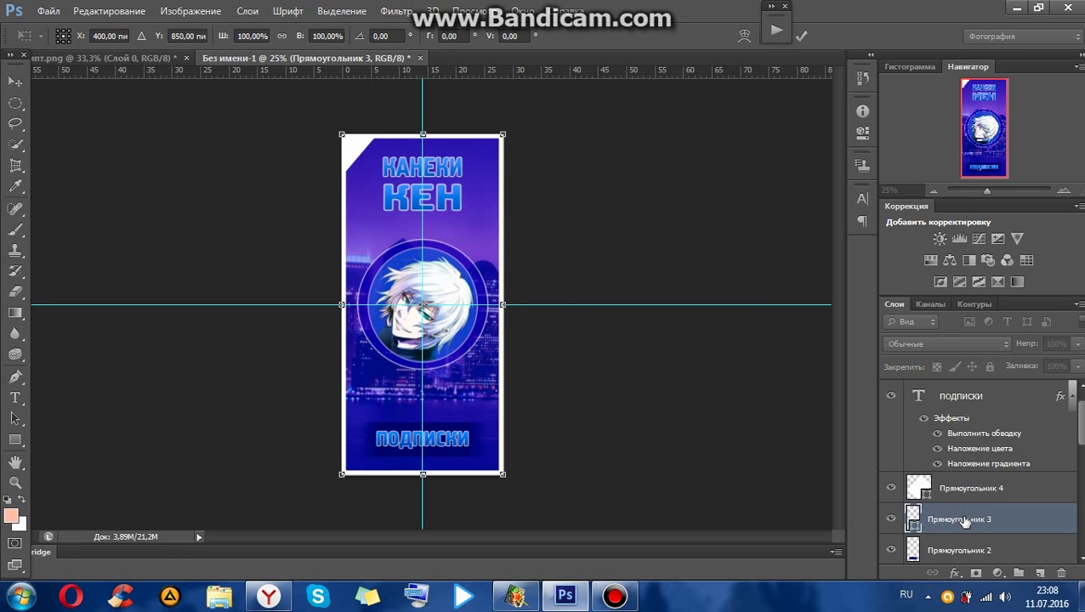
key(Return)
click(15, 440)
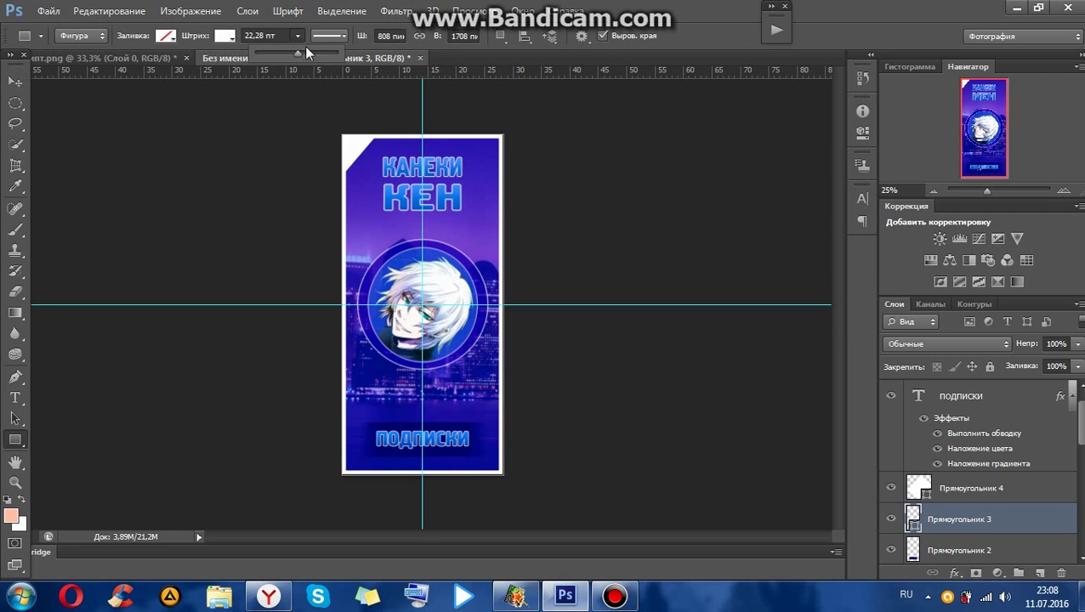
drag(298, 54, 304, 54)
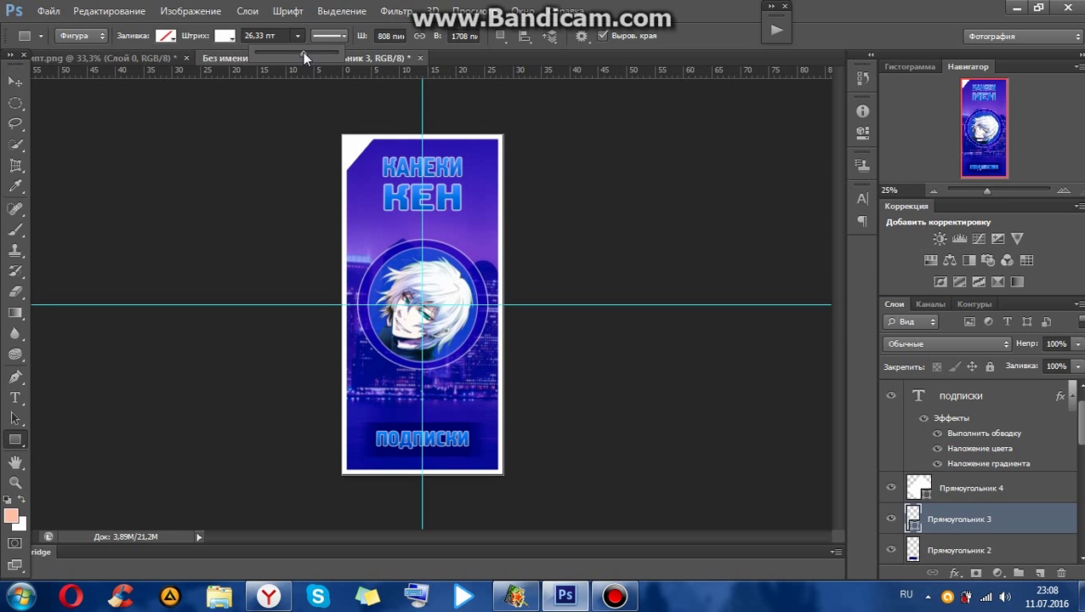
click(977, 523)
click(297, 37)
mouse_move(297, 51)
mouse_down()
mouse_move(284, 54)
mouse_move(307, 54)
mouse_up()
click(16, 81)
Save the graphic to the desktop as a JPEG file named Ава
click(48, 10)
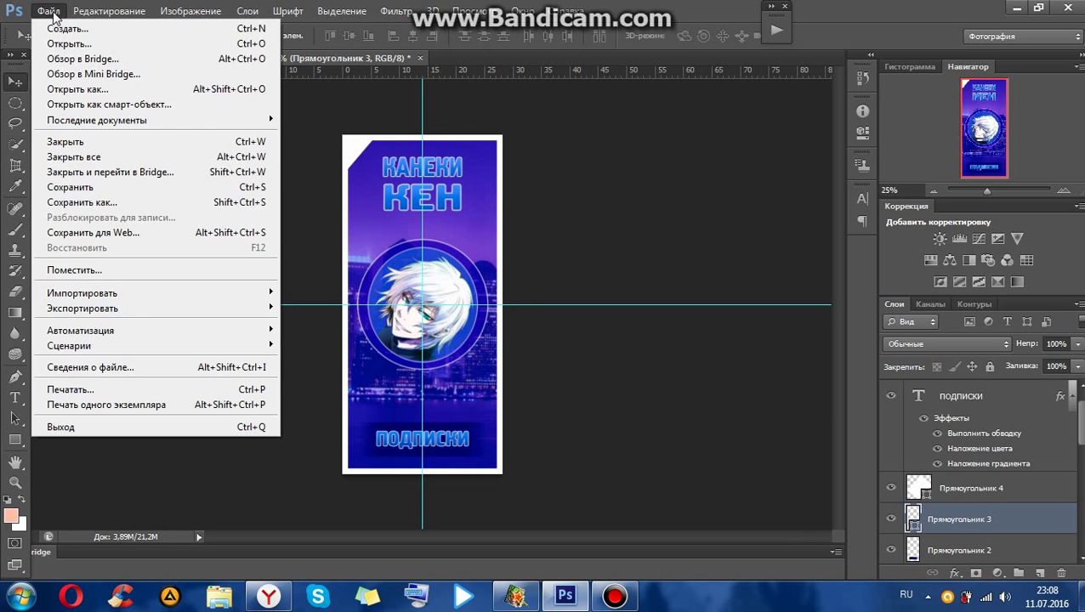
click(157, 205)
click(614, 338)
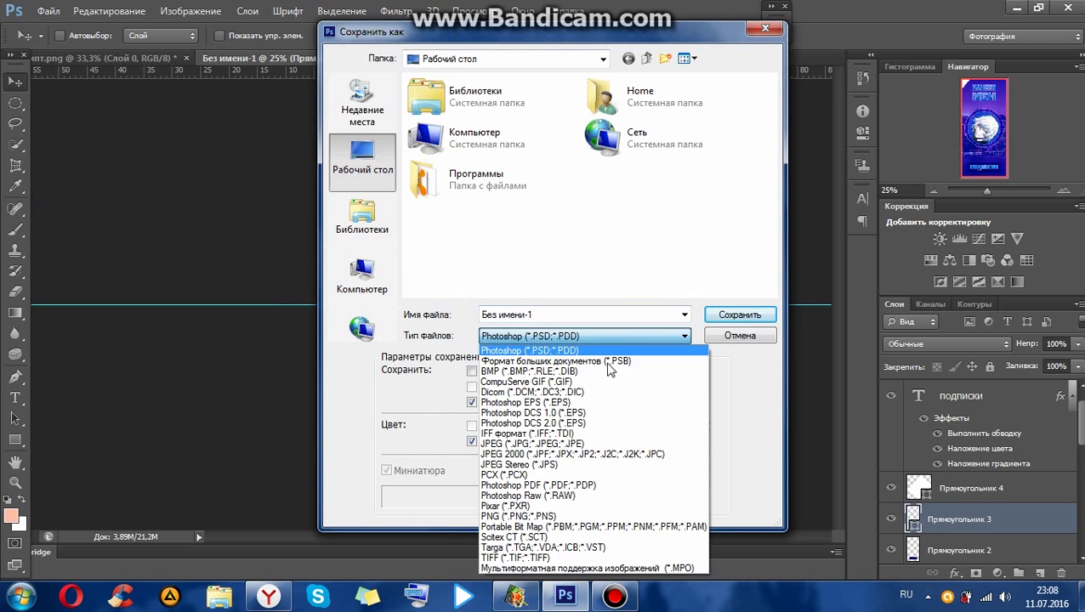
click(593, 446)
drag(568, 317, 455, 318)
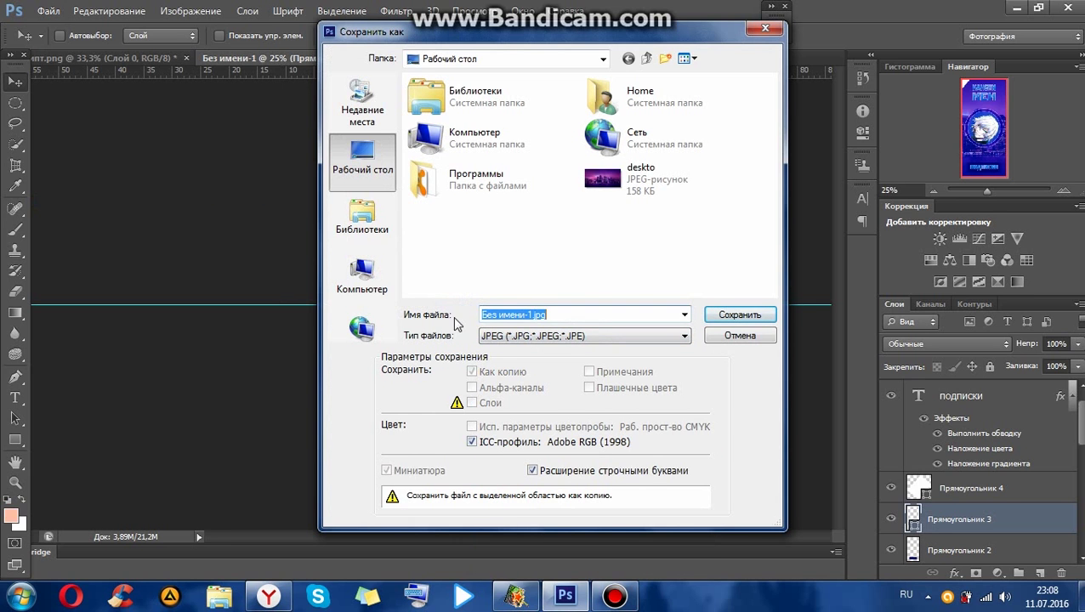
key(BackSpace)
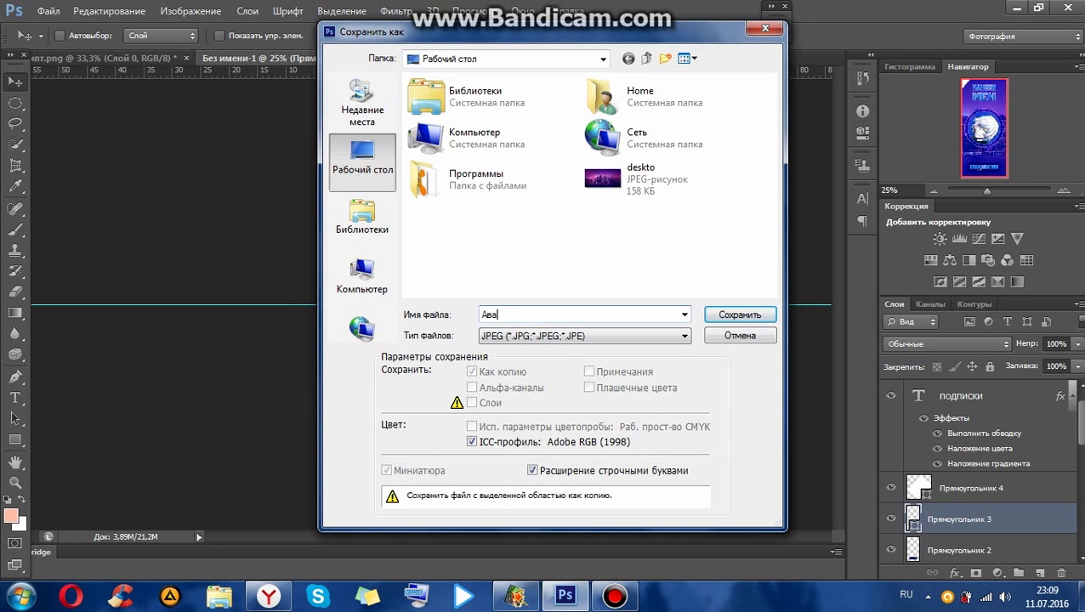